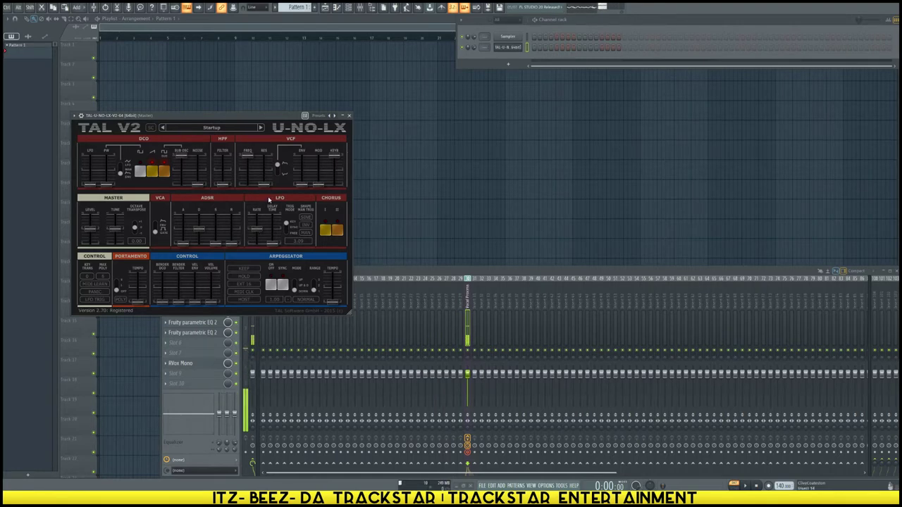
Enlarge and reposition the TAL-U-NO-LX window, and load the LEAD - Almost Synth Heaven preset from the Timecop 1983 bank.
{"action": "left_click_drag", "start_coordinate": [273, 127], "coordinate": [467, 86]}
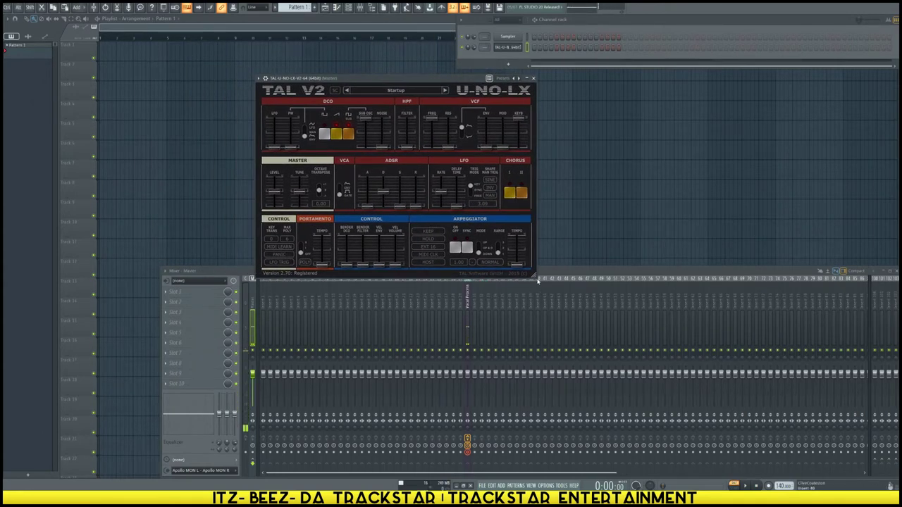
{"action": "left_click_drag", "start_coordinate": [535, 276], "coordinate": [599, 322]}
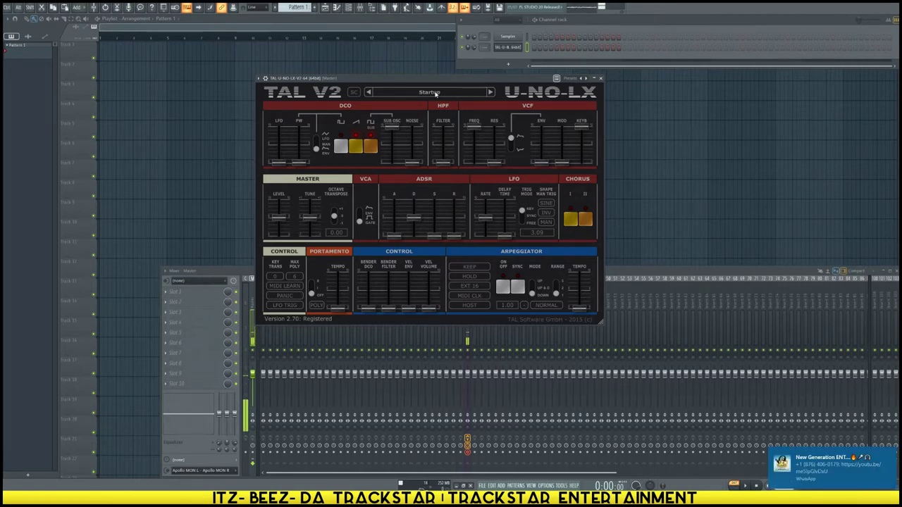
{"action": "left_click", "coordinate": [436, 93]}
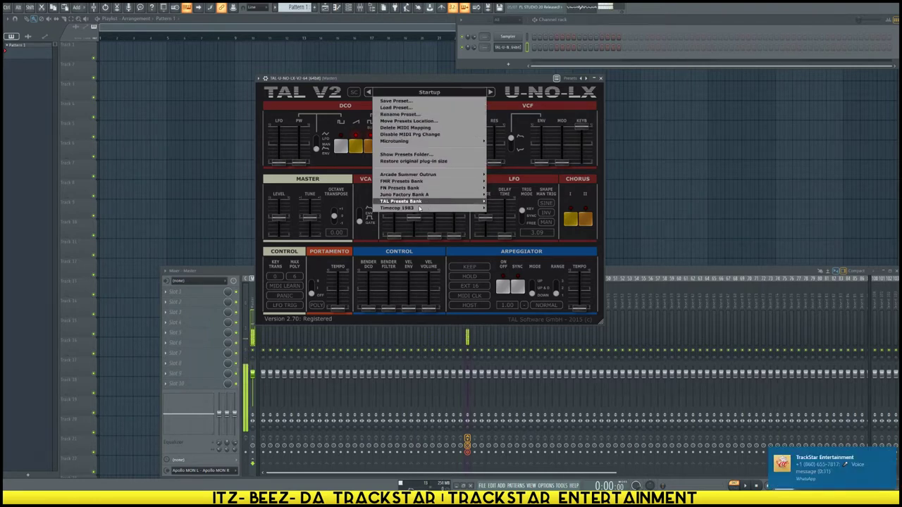
{"action": "mouse_move", "coordinate": [410, 209]}
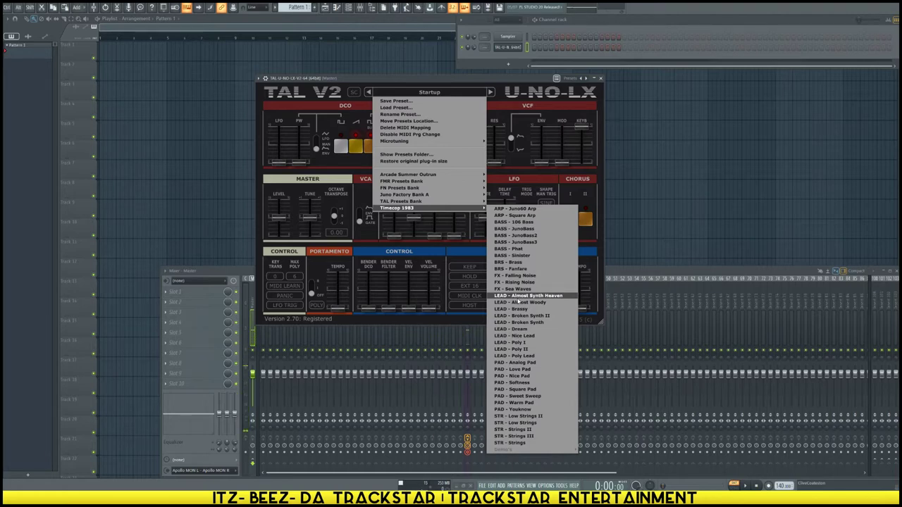
{"action": "left_click", "coordinate": [519, 297]}
{"action": "left_click_drag", "start_coordinate": [506, 76], "coordinate": [342, 56]}
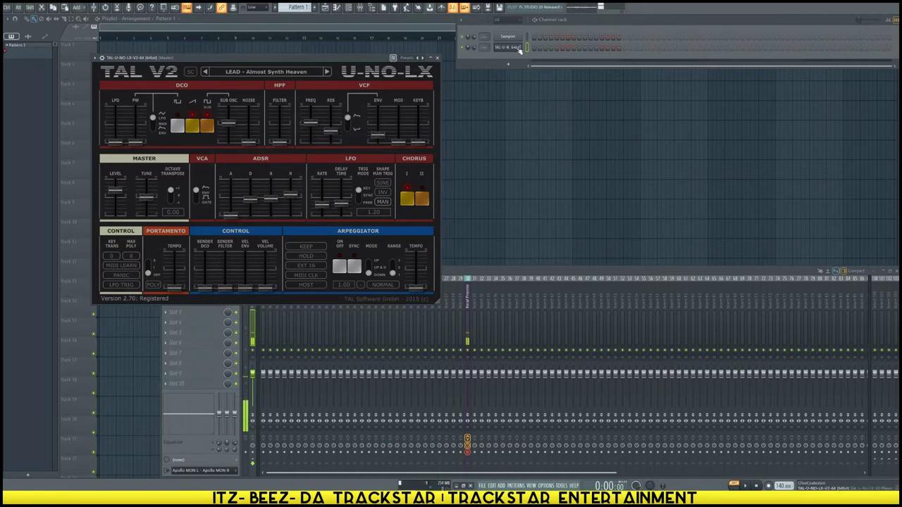
Open the piano roll for the TAL-U-NO-LX channel and audition a few keys around A4 and D5.
{"action": "right_click", "coordinate": [520, 49]}
{"action": "left_click", "coordinate": [536, 50]}
{"action": "scroll", "coordinate": [312, 36], "scroll_direction": "down", "scroll_amount": 5}
{"action": "scroll", "coordinate": [156, 174], "scroll_direction": "up", "scroll_amount": 5}
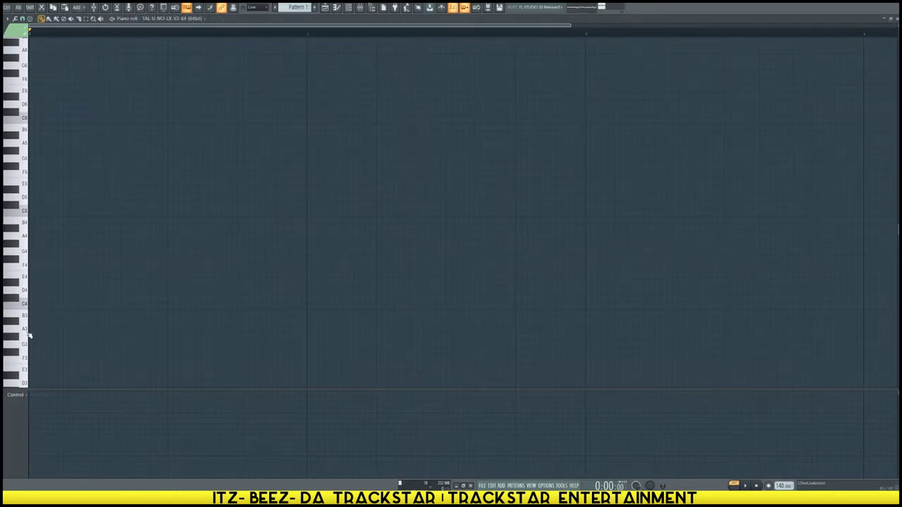
{"action": "left_click", "coordinate": [25, 237]}
{"action": "left_click", "coordinate": [26, 196]}
{"action": "left_click", "coordinate": [26, 197]}
Place a short G#4, B4 and D#5 chord at the very start of the pattern and play it.
{"action": "left_click", "coordinate": [33, 229]}
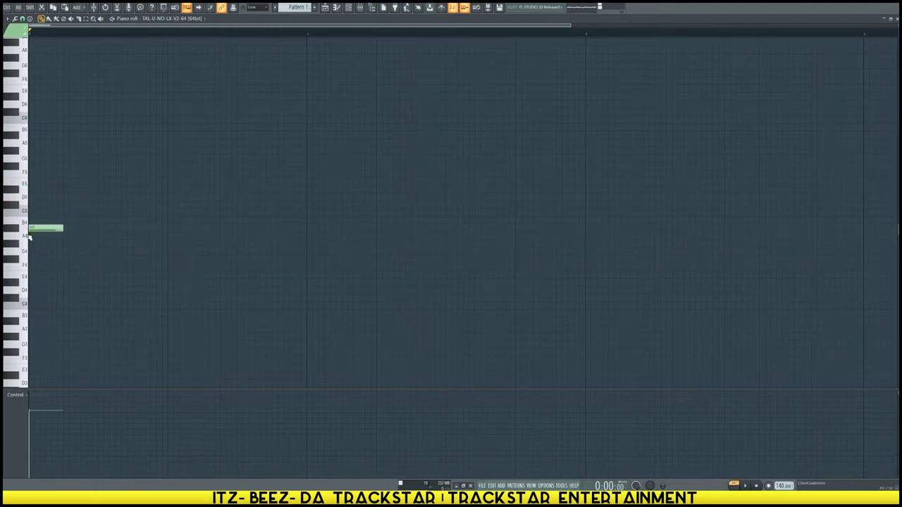
{"action": "left_click_drag", "start_coordinate": [35, 229], "coordinate": [31, 243]}
{"action": "left_click", "coordinate": [30, 220]}
{"action": "left_click", "coordinate": [31, 190]}
{"action": "scroll", "coordinate": [31, 189], "scroll_direction": "down", "scroll_amount": 1}
{"action": "key", "text": "space"}
{"action": "key", "text": "space"}
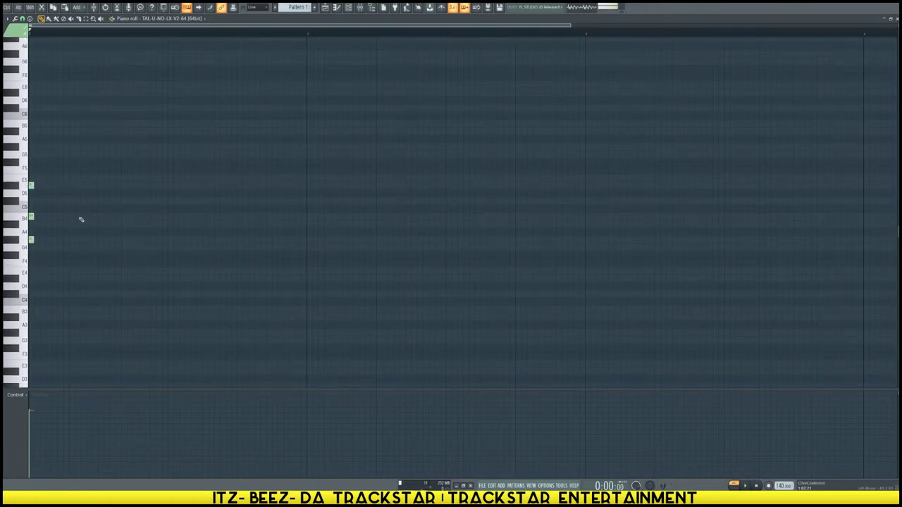
Enable the Arturia KeyLab Essential 49 as a MIDI input device and select it in the MIDI output list.
{"action": "scroll", "coordinate": [80, 218], "scroll_direction": "up", "scroll_amount": 2}
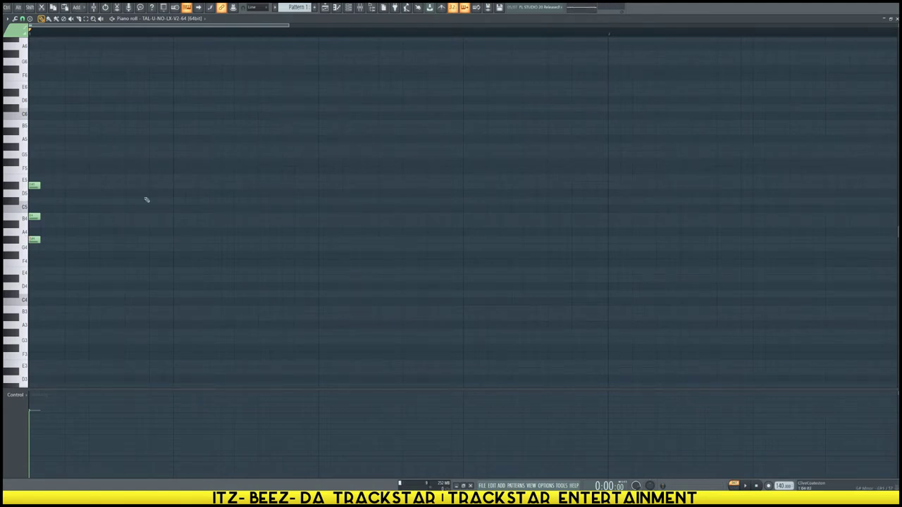
{"action": "left_click", "coordinate": [483, 486]}
{"action": "mouse_move", "coordinate": [521, 487]}
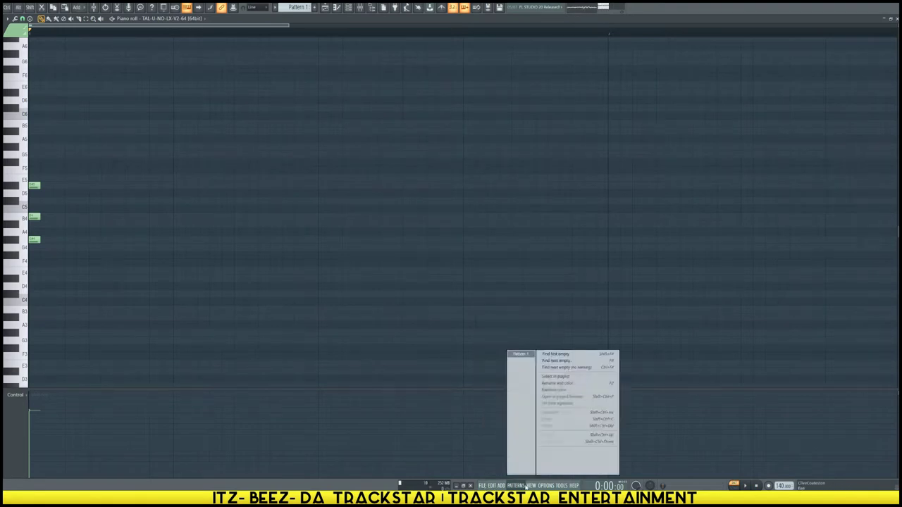
{"action": "left_click", "coordinate": [548, 487]}
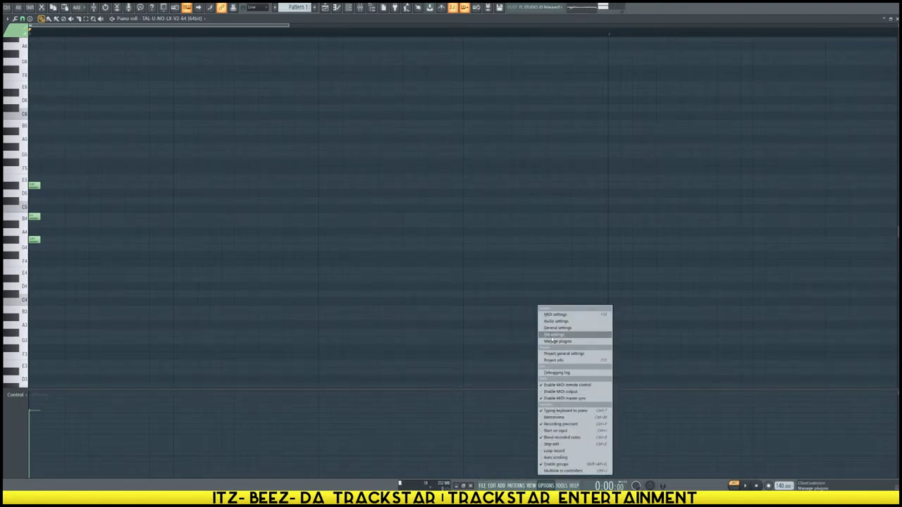
{"action": "left_click", "coordinate": [555, 314]}
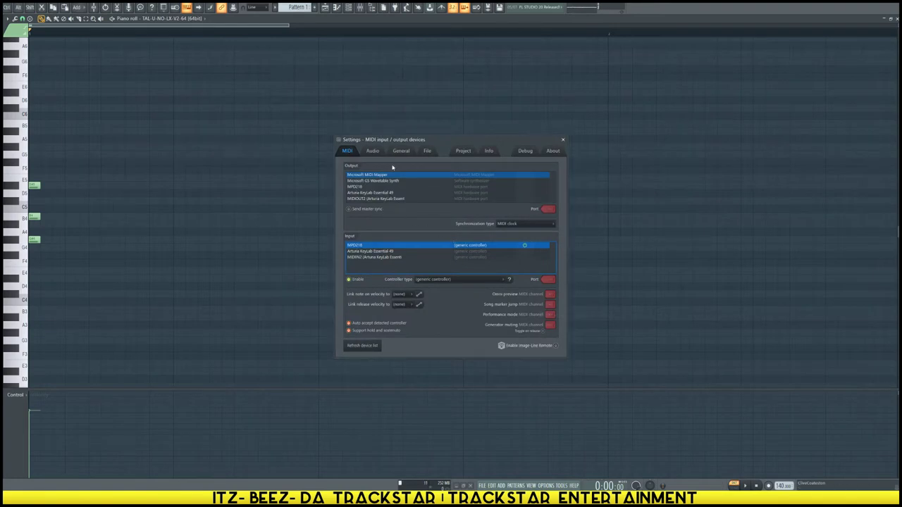
{"action": "left_click", "coordinate": [373, 151]}
{"action": "left_click", "coordinate": [347, 150]}
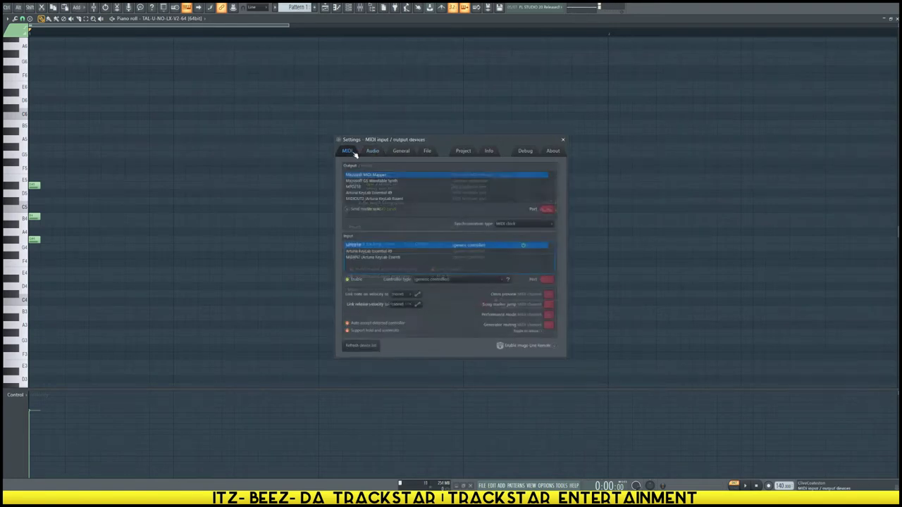
{"action": "left_click", "coordinate": [370, 193]}
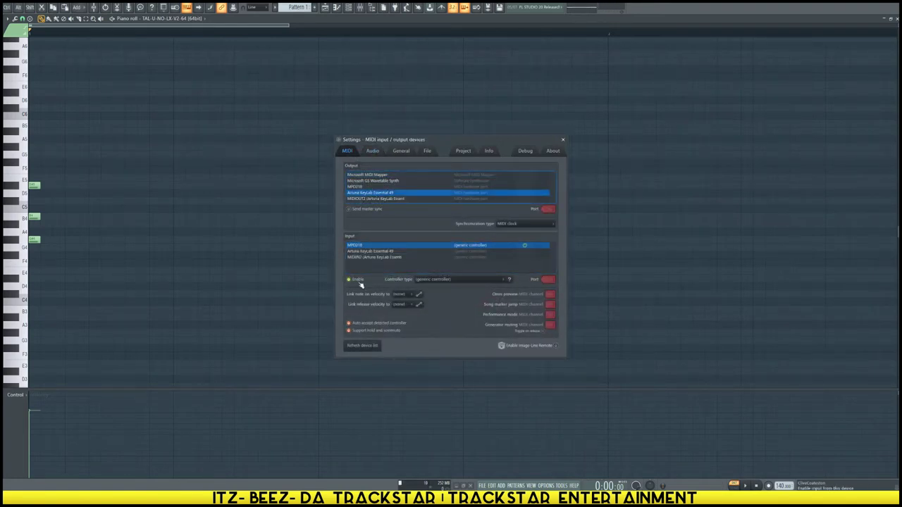
{"action": "left_click", "coordinate": [370, 251]}
{"action": "left_click", "coordinate": [358, 281]}
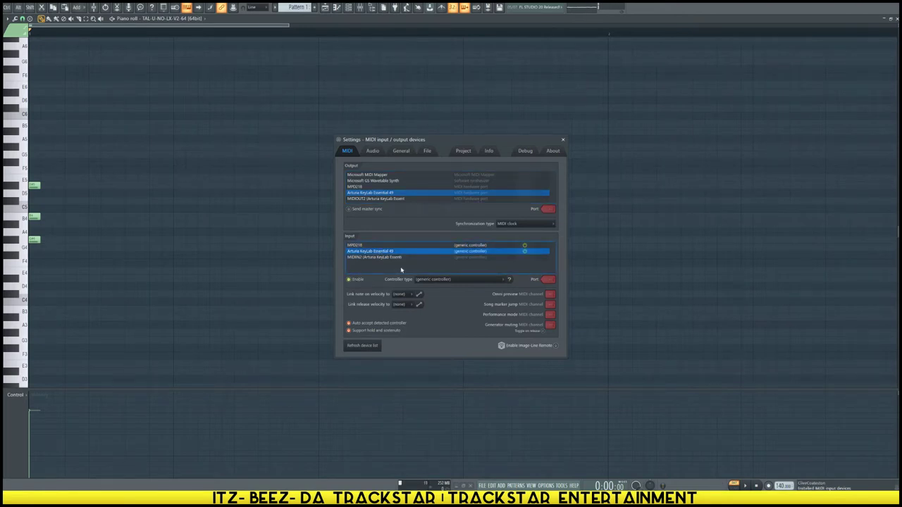
{"action": "left_click", "coordinate": [563, 140]}
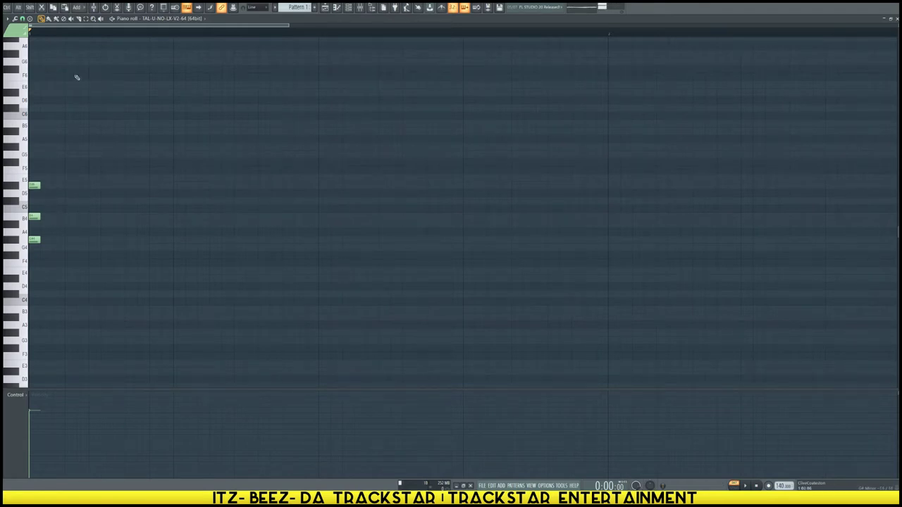
Play the chord, set the piano roll snap to 1/2 step and lengthen the three chord notes.
{"action": "key", "text": "space"}
{"action": "key", "text": "space"}
{"action": "scroll", "coordinate": [73, 35], "scroll_direction": "down", "scroll_amount": 3}
{"action": "scroll", "coordinate": [49, 235], "scroll_direction": "up", "scroll_amount": 3}
{"action": "left_click", "coordinate": [23, 19]}
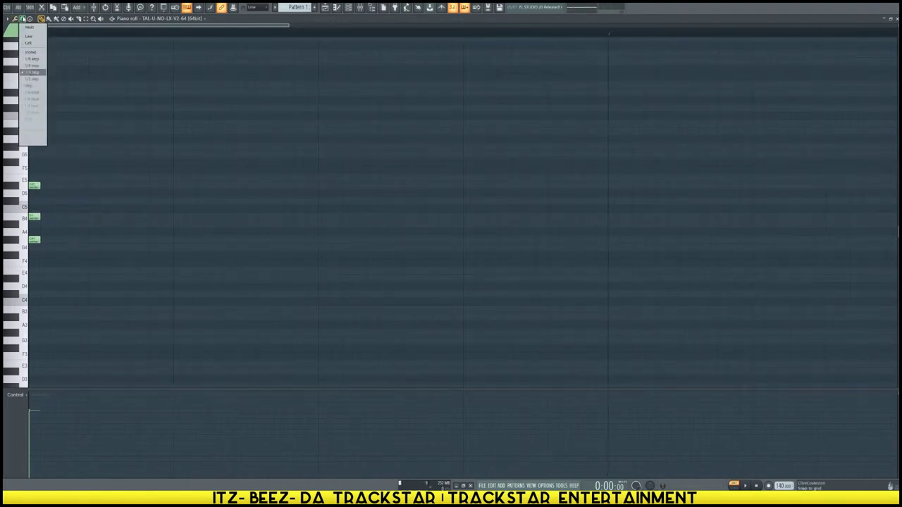
{"action": "left_click", "coordinate": [28, 79]}
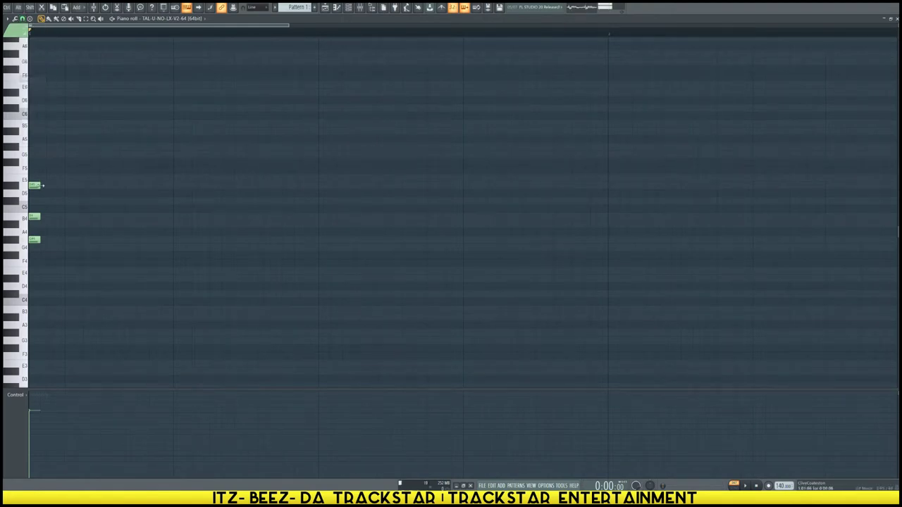
{"action": "left_click_drag", "start_coordinate": [47, 251], "coordinate": [37, 183]}
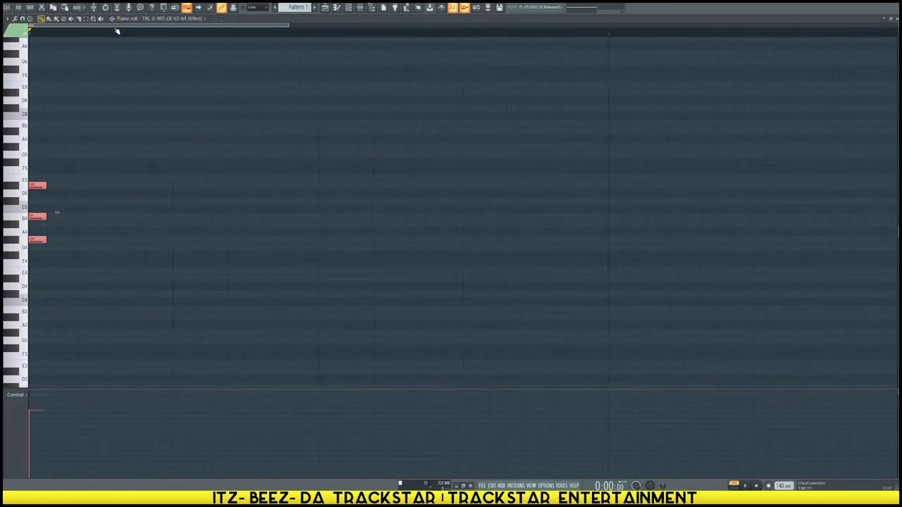
Shorten the three chord notes using a 1/4 step snap, and set the piano roll snap to Cell.
{"action": "left_click", "coordinate": [23, 19]}
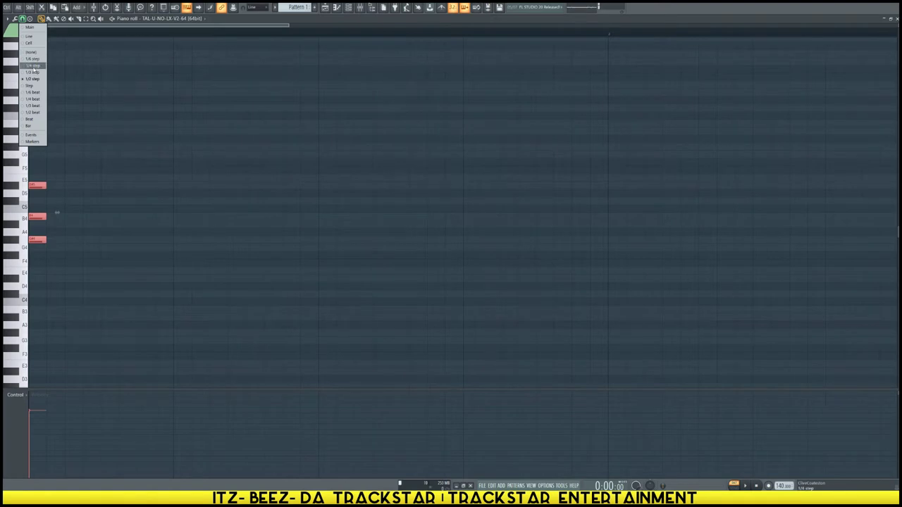
{"action": "left_click", "coordinate": [33, 67]}
{"action": "left_click_drag", "start_coordinate": [47, 185], "coordinate": [34, 186]}
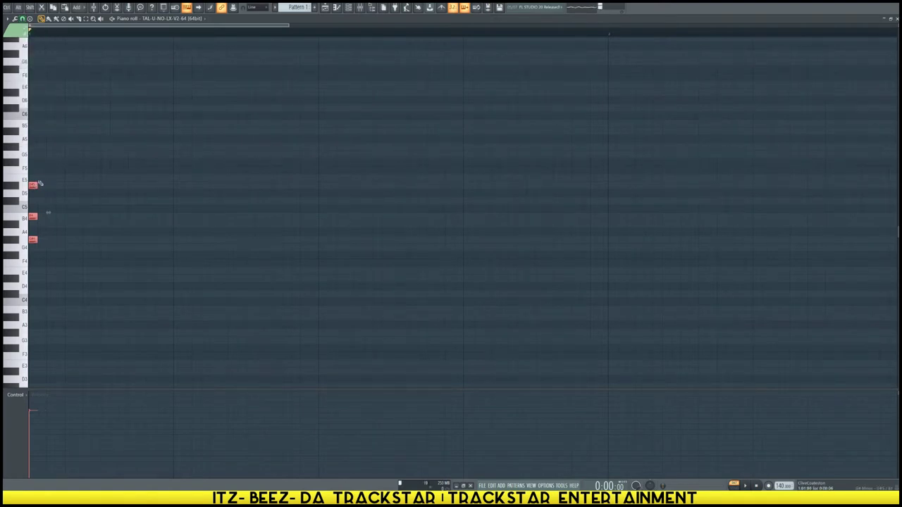
{"action": "left_click", "coordinate": [22, 19]}
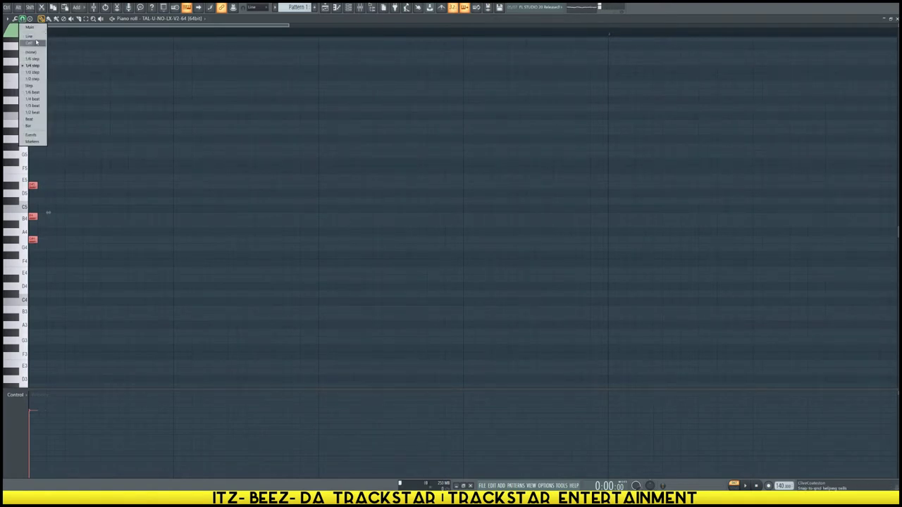
{"action": "left_click", "coordinate": [32, 43]}
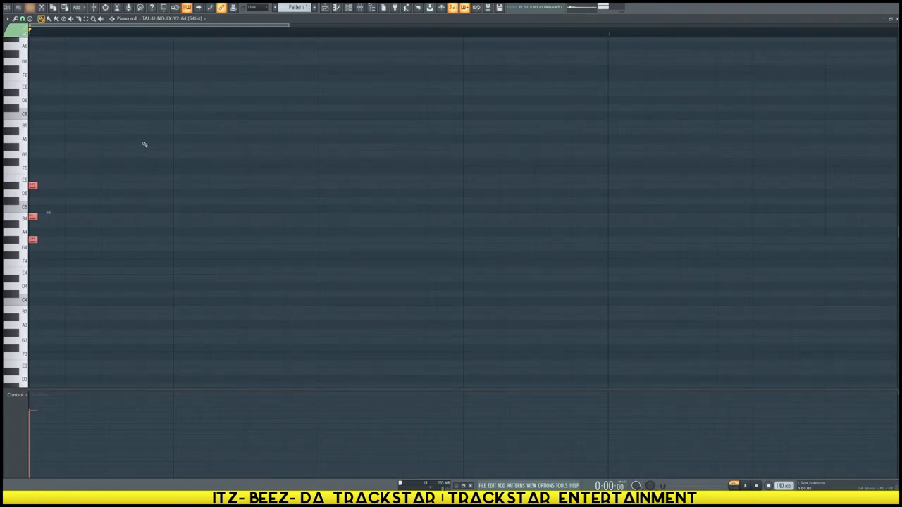
Set the project tempo to 100 BPM and play the chord at the new tempo.
{"action": "scroll", "coordinate": [101, 37], "scroll_direction": "down", "scroll_amount": 3}
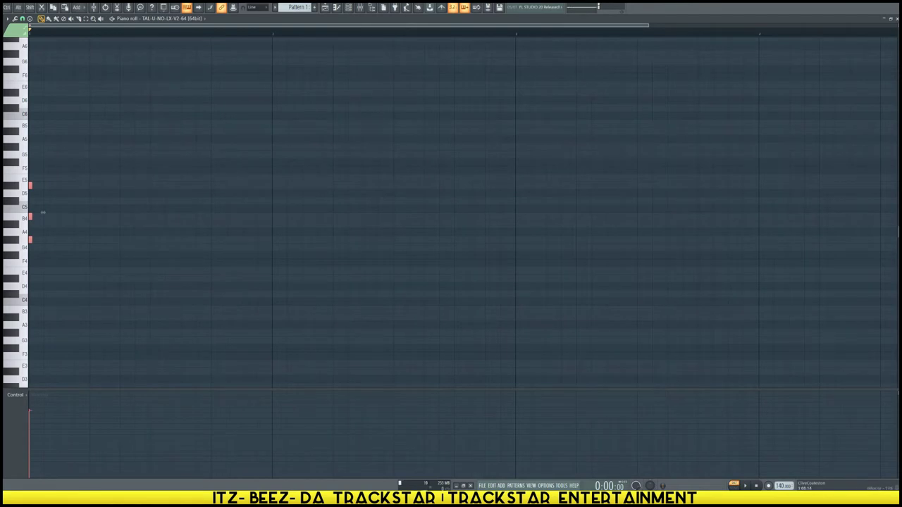
{"action": "right_click", "coordinate": [785, 487]}
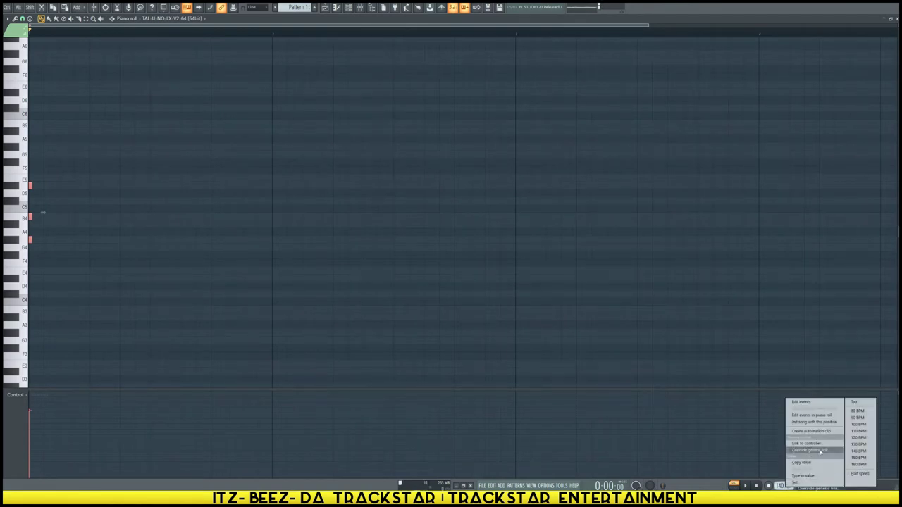
{"action": "left_click", "coordinate": [862, 426]}
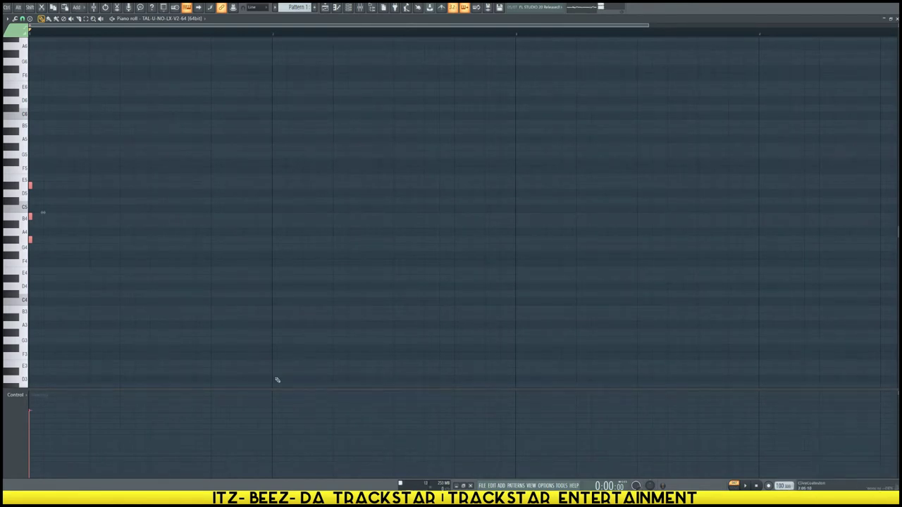
{"action": "scroll", "coordinate": [78, 233], "scroll_direction": "up", "scroll_amount": 3}
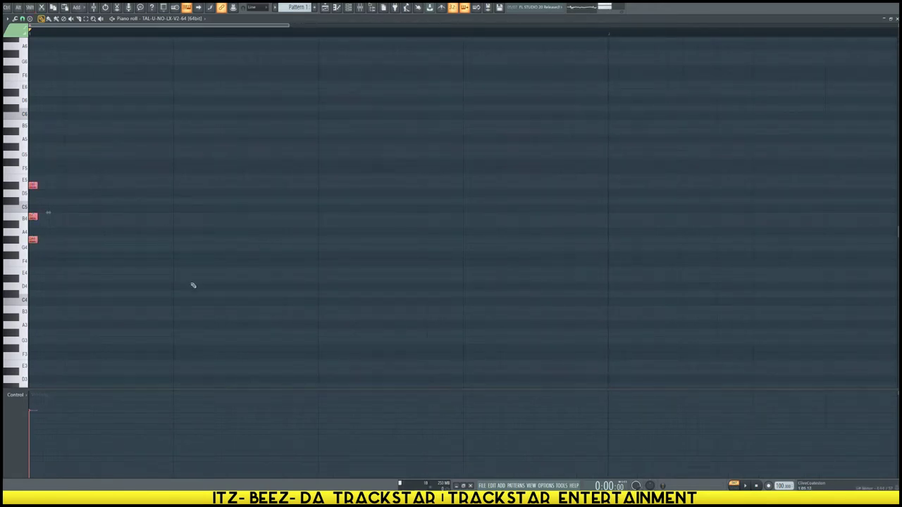
{"action": "key", "text": "space"}
{"action": "key", "text": "space"}
Add a second G#4, B4 and D#5 chord at step 4 of the first bar and play the pattern.
{"action": "left_click", "coordinate": [140, 240]}
{"action": "left_click", "coordinate": [141, 216]}
{"action": "left_click", "coordinate": [141, 186]}
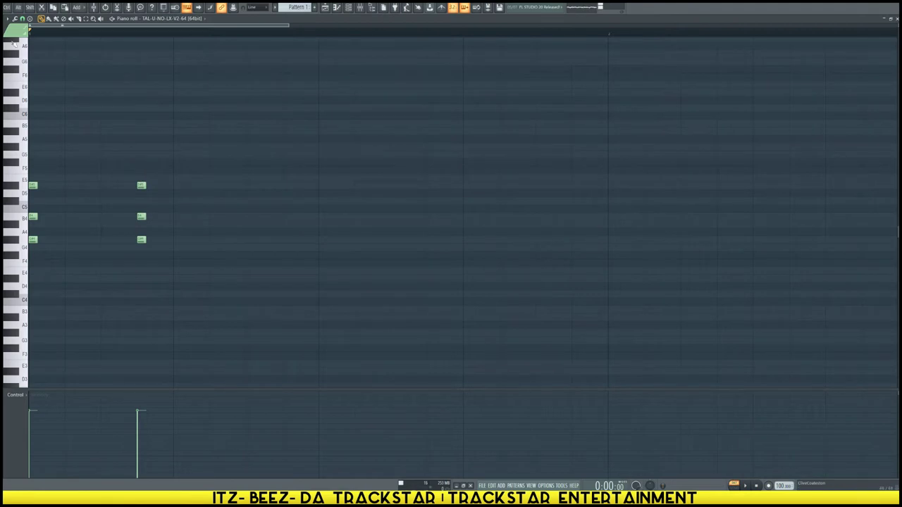
{"action": "left_click", "coordinate": [22, 18]}
{"action": "left_click", "coordinate": [393, 162]}
{"action": "key", "text": "space"}
Add a third chord of G#4, B4 and E5 at step 7 of the first bar and play it back.
{"action": "left_click", "coordinate": [249, 242]}
{"action": "left_click", "coordinate": [249, 178]}
{"action": "key", "text": "space"}
{"action": "key", "text": "space"}
Add a fourth chord of G#4, B4 and E5 at step 9 of the first bar and listen to the pattern.
{"action": "left_click", "coordinate": [319, 241]}
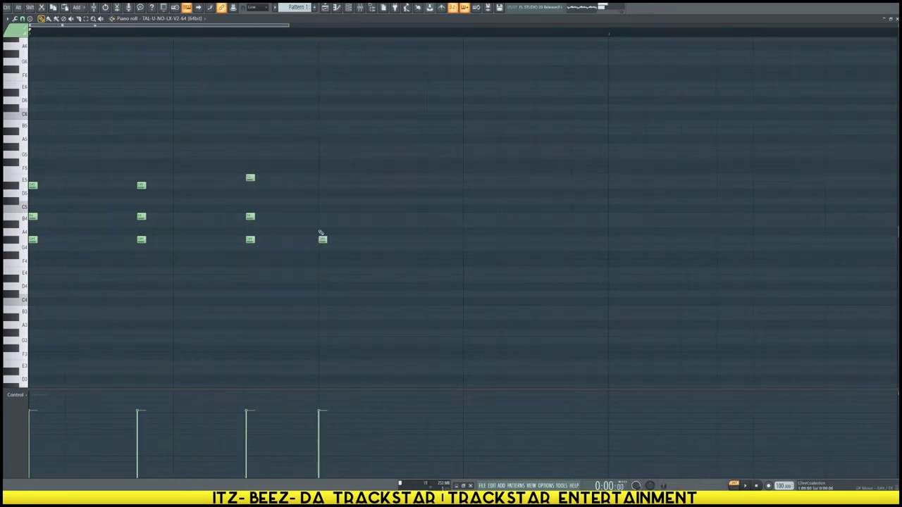
{"action": "left_click", "coordinate": [323, 178]}
{"action": "left_click", "coordinate": [323, 216]}
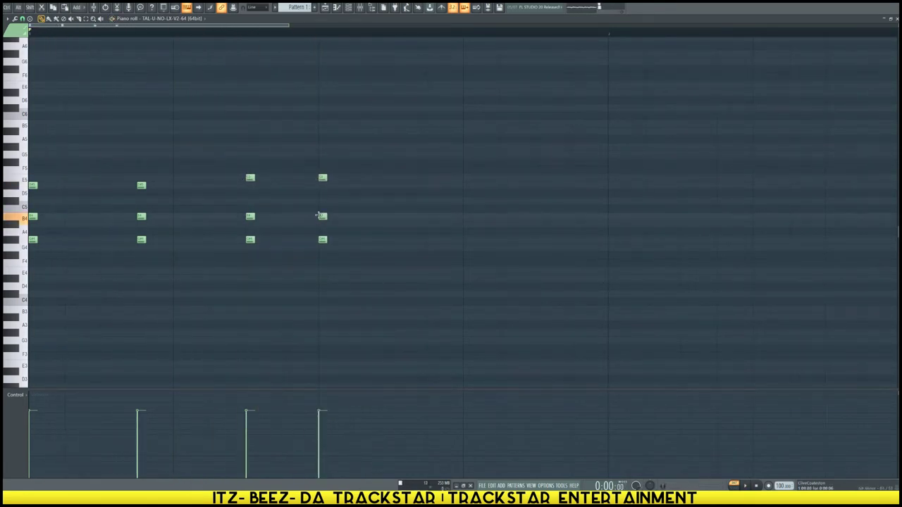
{"action": "left_click", "coordinate": [323, 241]}
{"action": "mouse_move", "coordinate": [323, 240]}
{"action": "left_mouse_down"}
{"action": "mouse_move", "coordinate": [323, 249]}
{"action": "mouse_move", "coordinate": [323, 241]}
{"action": "left_mouse_up"}
{"action": "key", "text": "space"}
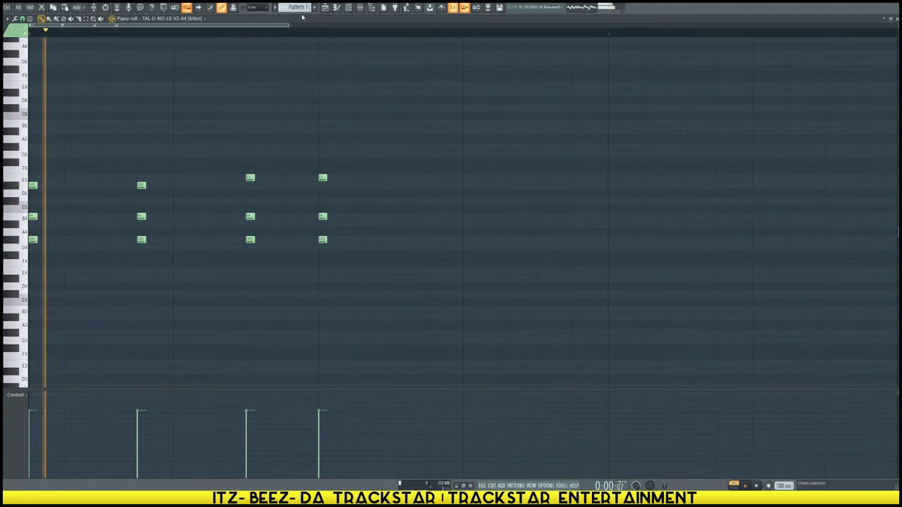
{"action": "scroll", "coordinate": [307, 35], "scroll_direction": "down", "scroll_amount": 3}
{"action": "key", "text": "space"}
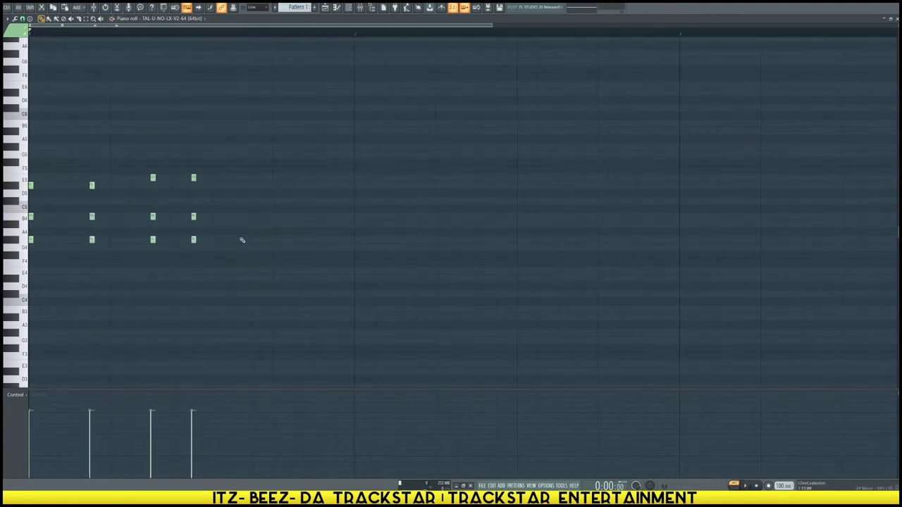
Add a fifth chord of G#4, B4 and E5 at step 12 of the first bar and listen to the pattern.
{"action": "left_click", "coordinate": [253, 239]}
{"action": "left_click", "coordinate": [253, 216]}
{"action": "left_click", "coordinate": [253, 178]}
{"action": "key", "text": "space"}
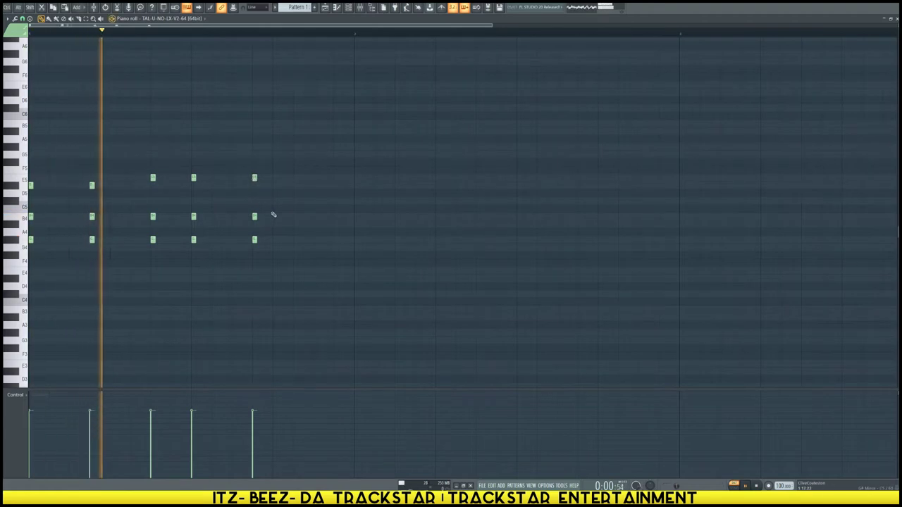
{"action": "key", "text": "space"}
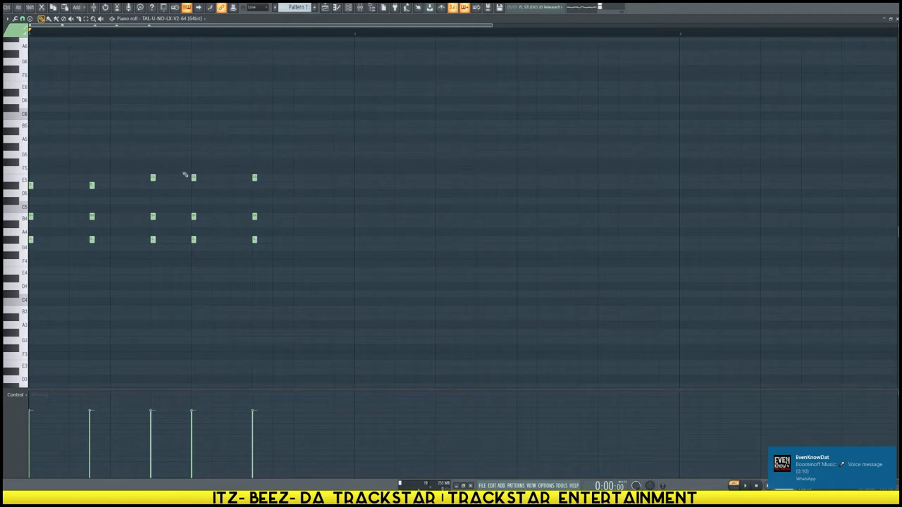
{"action": "scroll", "coordinate": [140, 35], "scroll_direction": "down", "scroll_amount": 5}
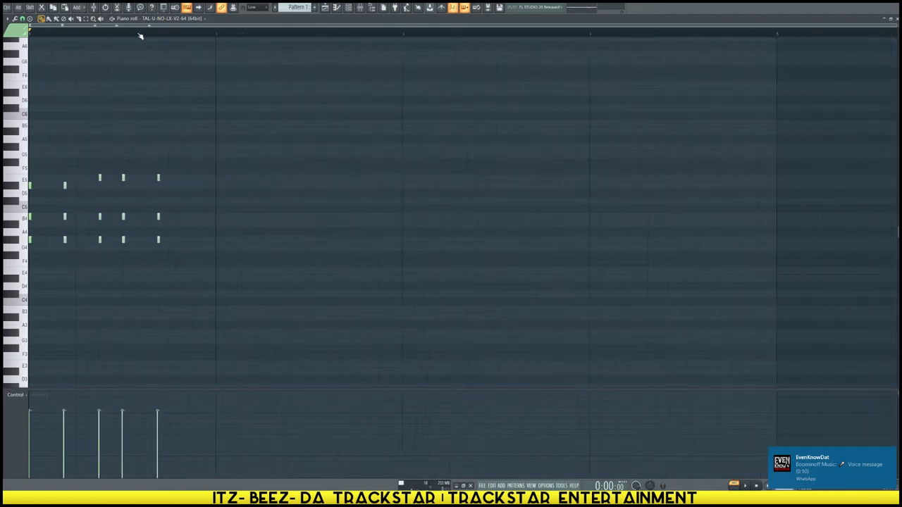
Place a chord of E4, G#4 and C#5 at the start of bar 2 and play the pattern.
{"action": "scroll", "coordinate": [138, 41], "scroll_direction": "up", "scroll_amount": 4}
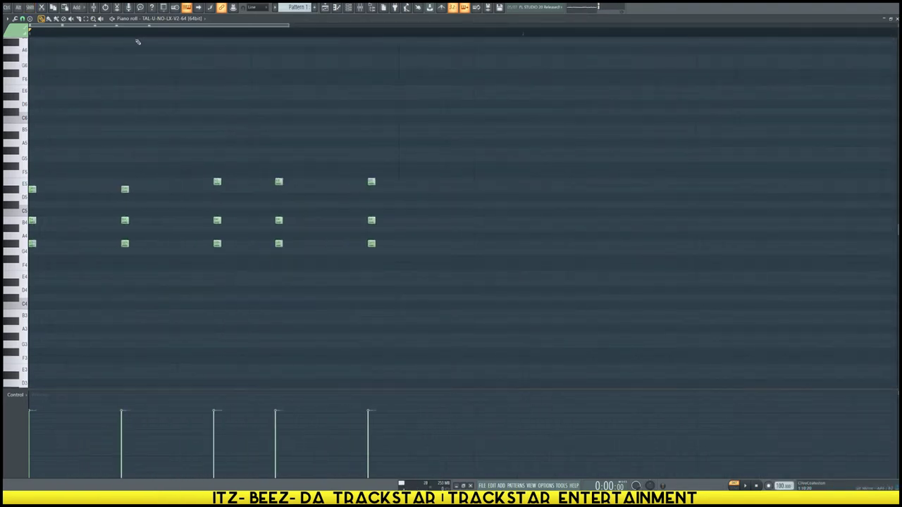
{"action": "scroll", "coordinate": [315, 36], "scroll_direction": "down", "scroll_amount": 5}
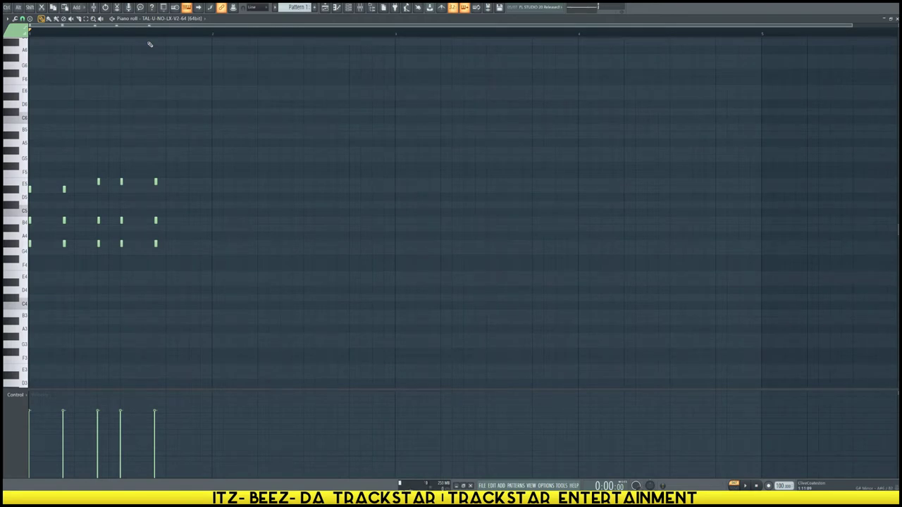
{"action": "key", "text": "space"}
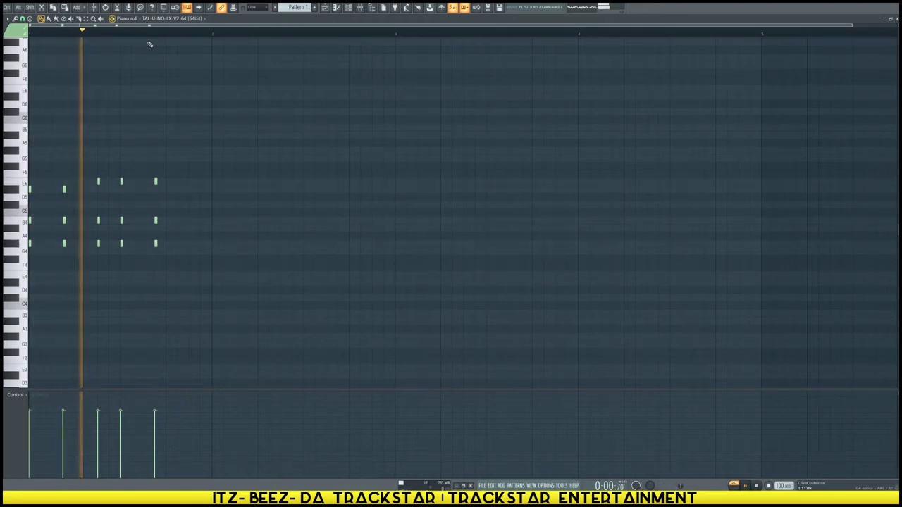
{"action": "key", "text": "space"}
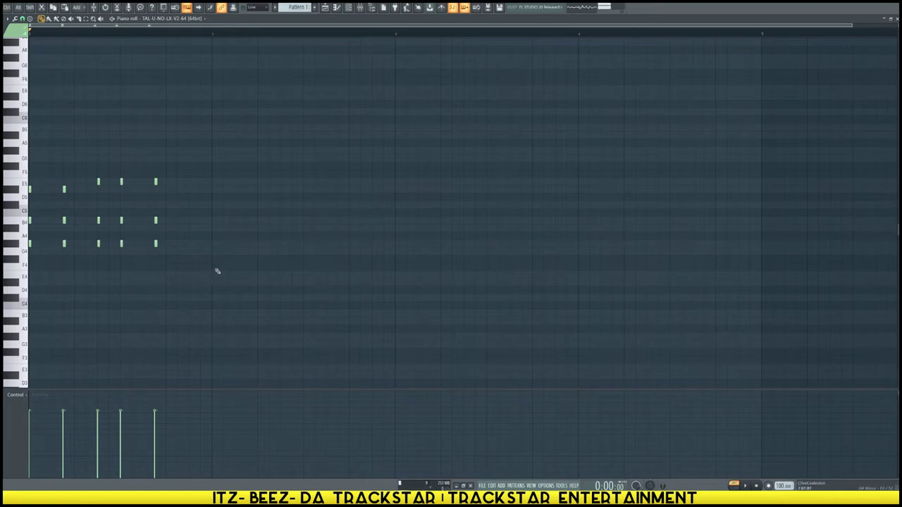
{"action": "left_click", "coordinate": [213, 274]}
{"action": "left_click", "coordinate": [213, 205]}
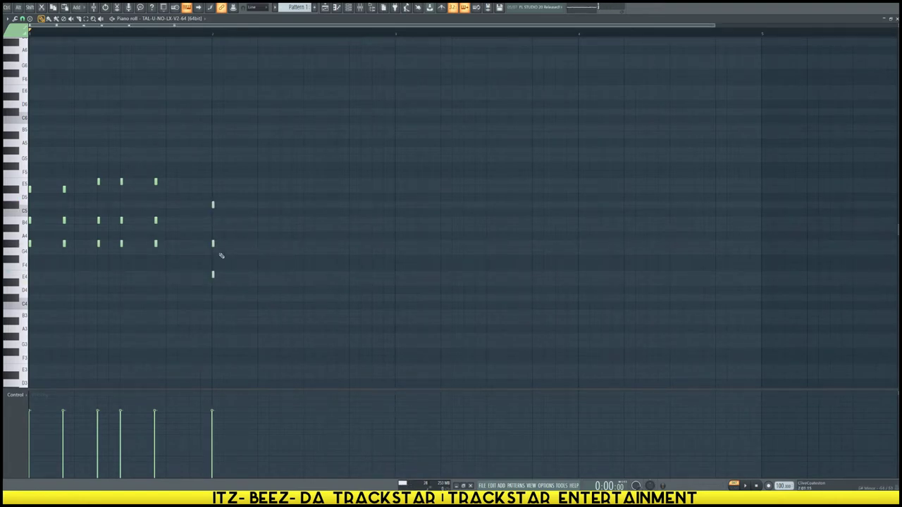
{"action": "key", "text": "space"}
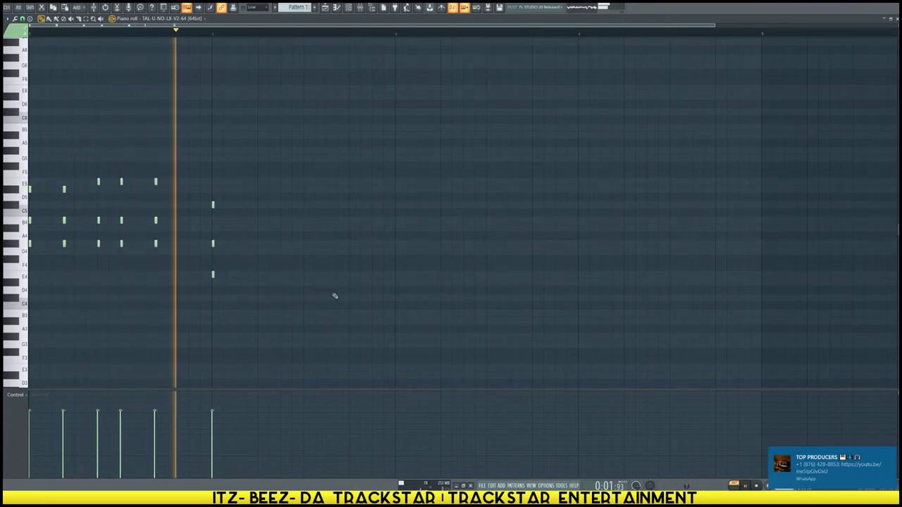
{"action": "key", "text": "space"}
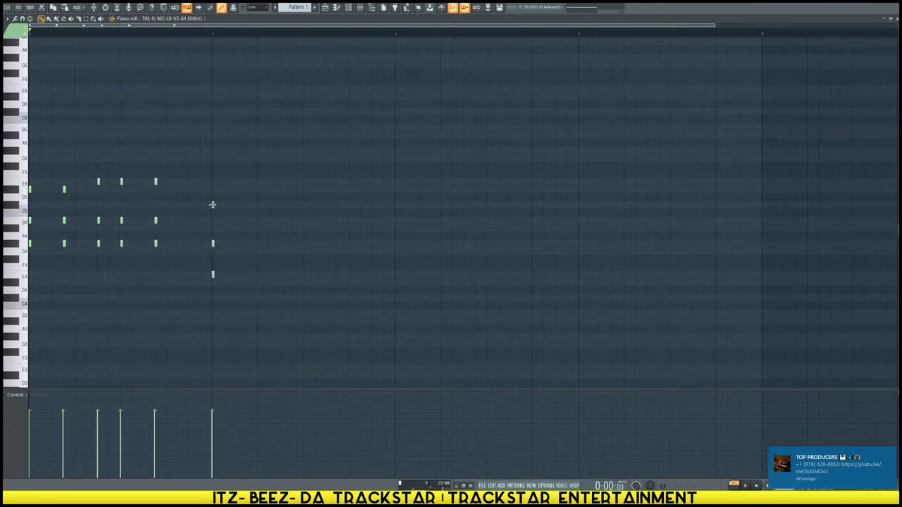
Rework the first chord of bar 2 to G4, B4 and D#5, removing its E4, and play it back.
{"action": "left_click_drag", "start_coordinate": [213, 204], "coordinate": [213, 189]}
{"action": "left_click_drag", "start_coordinate": [212, 244], "coordinate": [212, 252]}
{"action": "right_click", "coordinate": [214, 276]}
{"action": "key", "text": "space"}
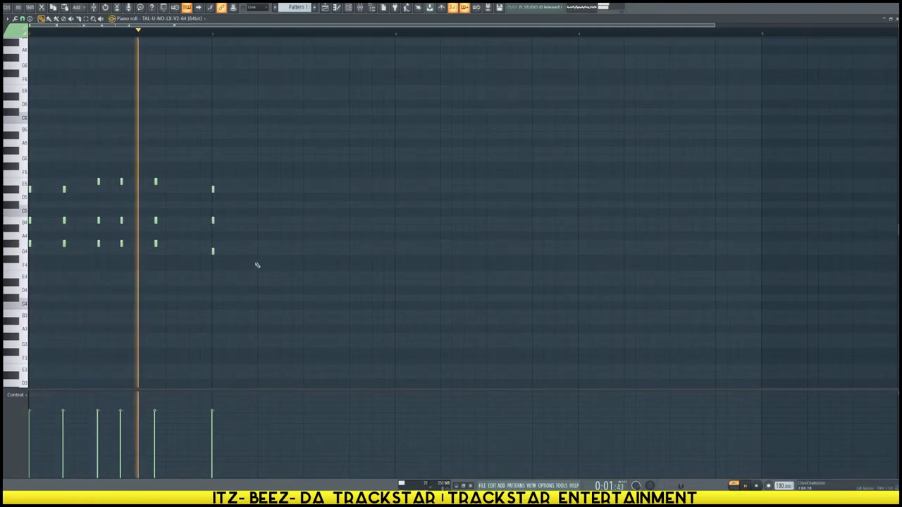
{"action": "key", "text": "space"}
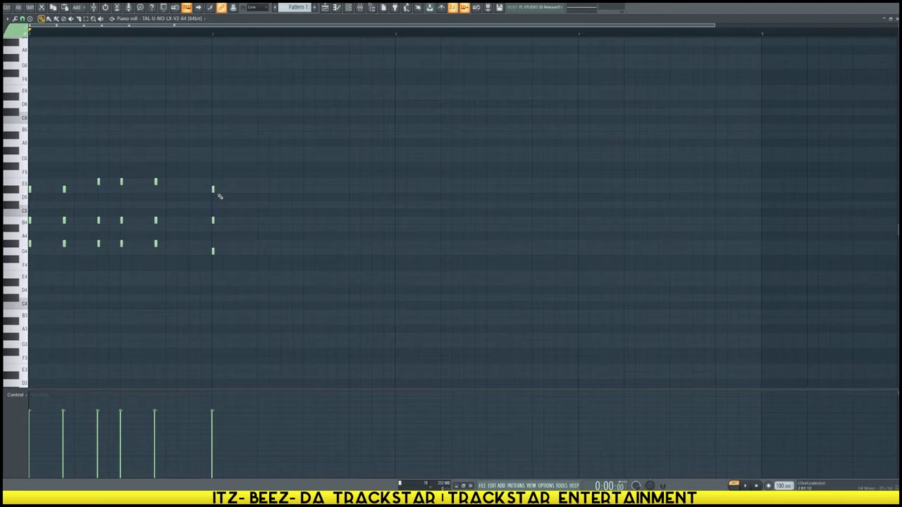
Raise the bar 2 chord's G4 to G#4, drop its D#5 an octave to D#4, and listen to the pattern.
{"action": "left_click", "coordinate": [213, 244]}
{"action": "left_click_drag", "start_coordinate": [61, 178], "coordinate": [78, 270]}
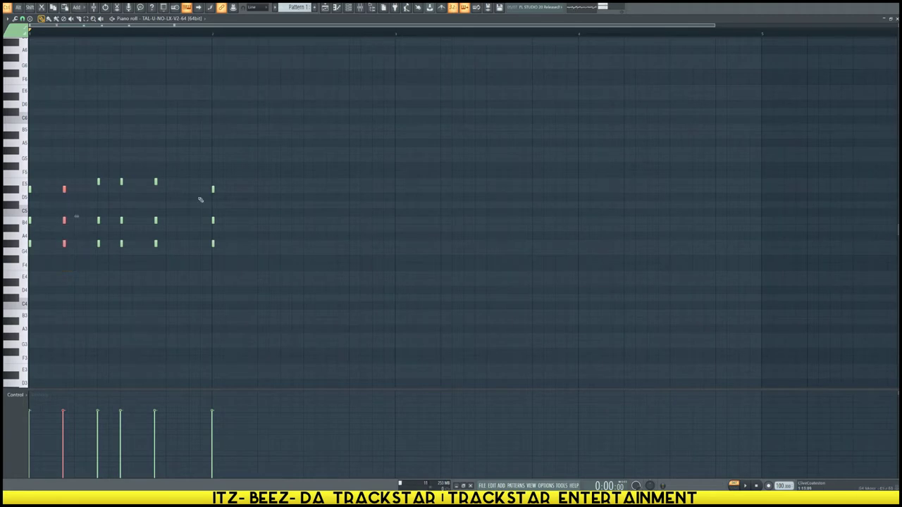
{"action": "left_click_drag", "start_coordinate": [224, 203], "coordinate": [200, 187]}
{"action": "key", "text": "ctrl+Down"}
{"action": "left_click", "coordinate": [325, 267]}
{"action": "key", "text": "space"}
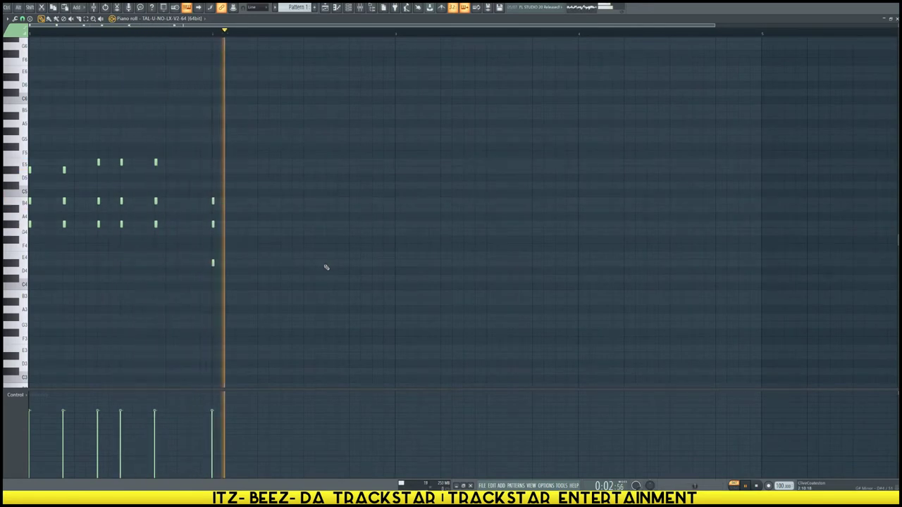
{"action": "key", "text": "space"}
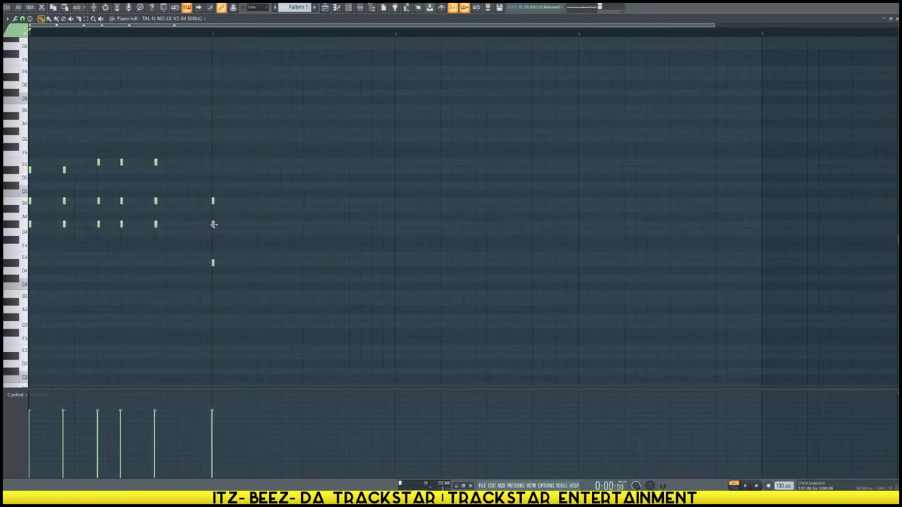
Replace the D#4 in the bar 2 chord with E4 and audition the result from the start of bar 2.
{"action": "right_click", "coordinate": [213, 263]}
{"action": "left_click", "coordinate": [213, 255]}
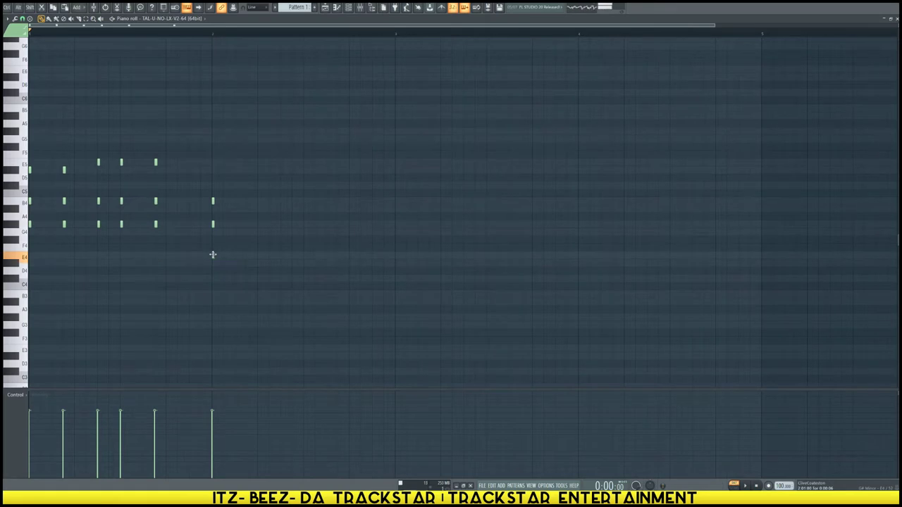
{"action": "key", "text": "space"}
{"action": "key", "text": "space"}
{"action": "key", "text": "space"}
{"action": "key", "text": "space"}
{"action": "key", "text": "space"}
{"action": "key", "text": "space"}
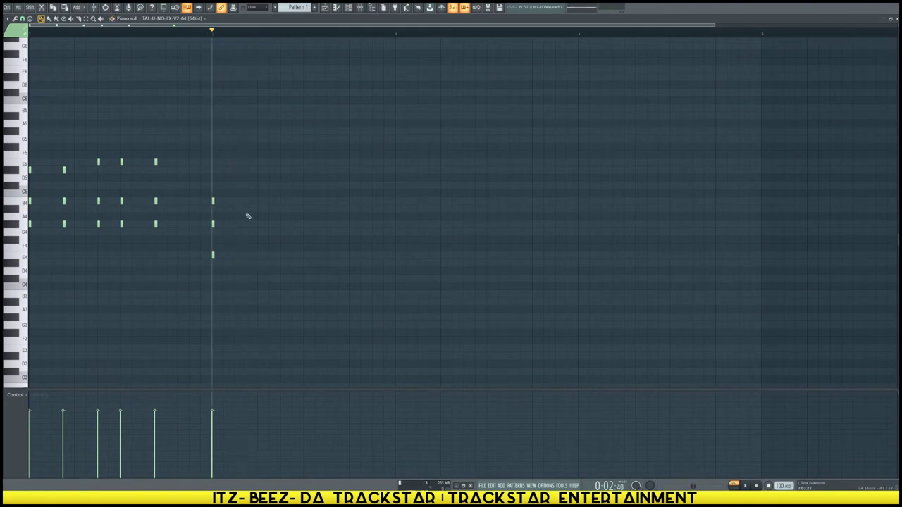
Add a chord of E4, G#4 and B4 at step 4 of bar 2 and play it back.
{"action": "left_click", "coordinate": [247, 202]}
{"action": "left_click", "coordinate": [248, 255]}
{"action": "key", "text": "space"}
{"action": "key", "text": "space"}
{"action": "key", "text": "space"}
{"action": "key", "text": "space"}
Add chords of E4, G#4 and C#5 at steps 7 and 10 of bar 2 and listen to them.
{"action": "left_click", "coordinate": [282, 255]}
{"action": "left_click", "coordinate": [316, 255]}
{"action": "left_click", "coordinate": [317, 224]}
{"action": "left_click", "coordinate": [317, 186]}
{"action": "key", "text": "space"}
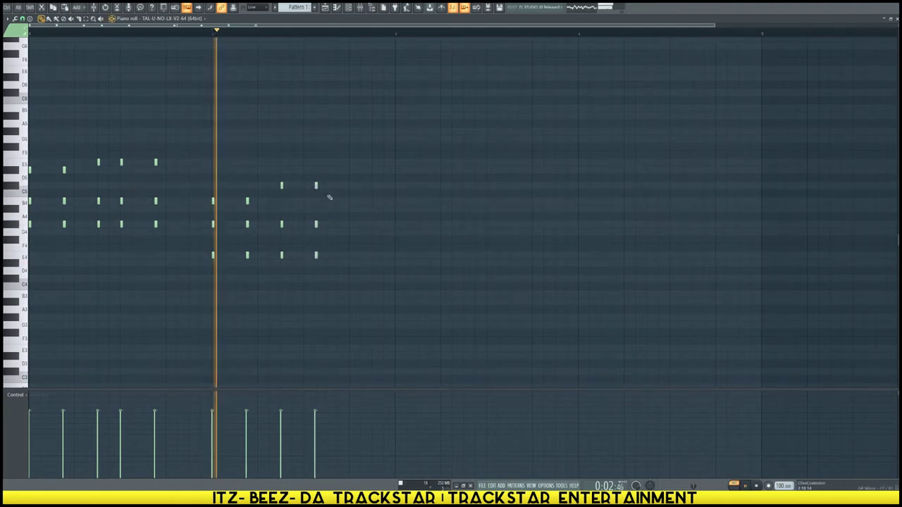
{"action": "key", "text": "space"}
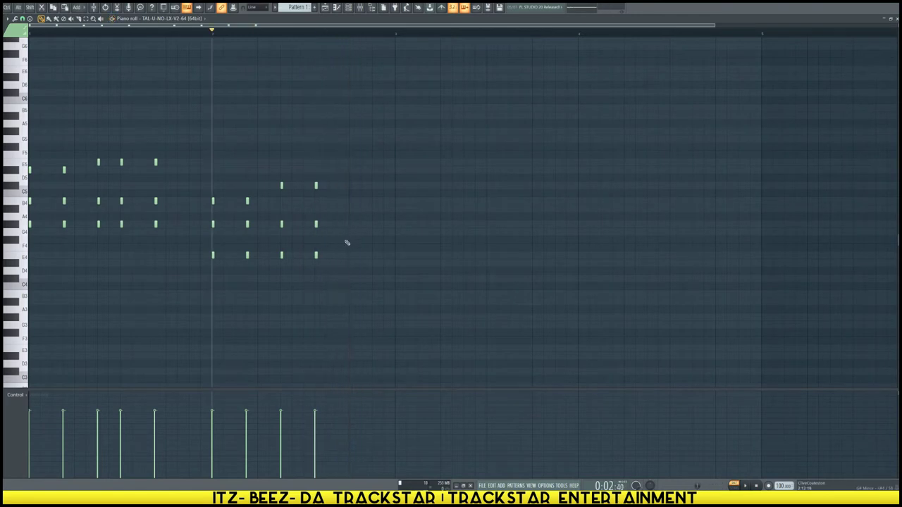
Add an E4, G#4 and B4 chord at step 13 of bar 2, with single C#5 and B4 notes at steps 15 and 16.
{"action": "left_click", "coordinate": [351, 255]}
{"action": "left_click", "coordinate": [351, 224]}
{"action": "left_click", "coordinate": [350, 201]}
{"action": "left_click", "coordinate": [373, 186]}
{"action": "left_click", "coordinate": [383, 201]}
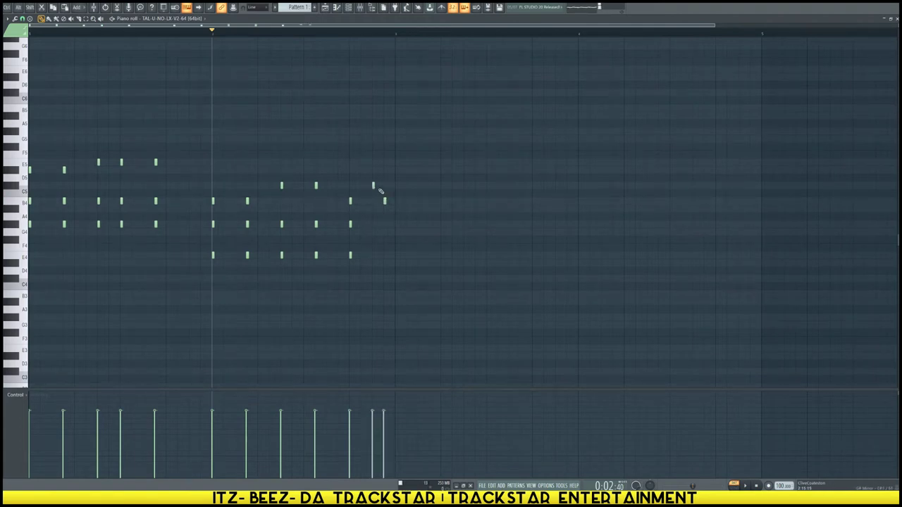
{"action": "key", "text": "space"}
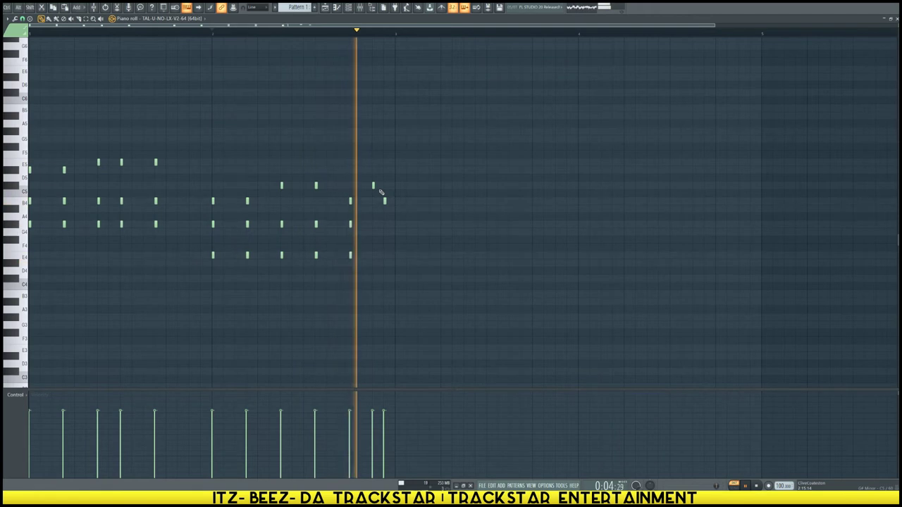
Raise the B4 in the first chord of bar 2 to E5 and listen to the second bar.
{"action": "scroll", "coordinate": [379, 192], "scroll_direction": "up", "scroll_amount": 2}
{"action": "scroll", "coordinate": [379, 192], "scroll_direction": "up", "scroll_amount": 1}
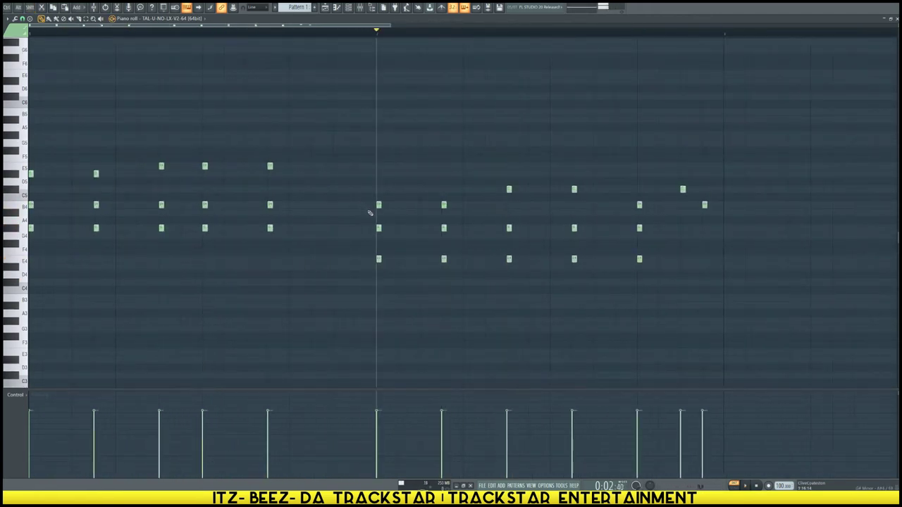
{"action": "left_click_drag", "start_coordinate": [379, 205], "coordinate": [378, 166]}
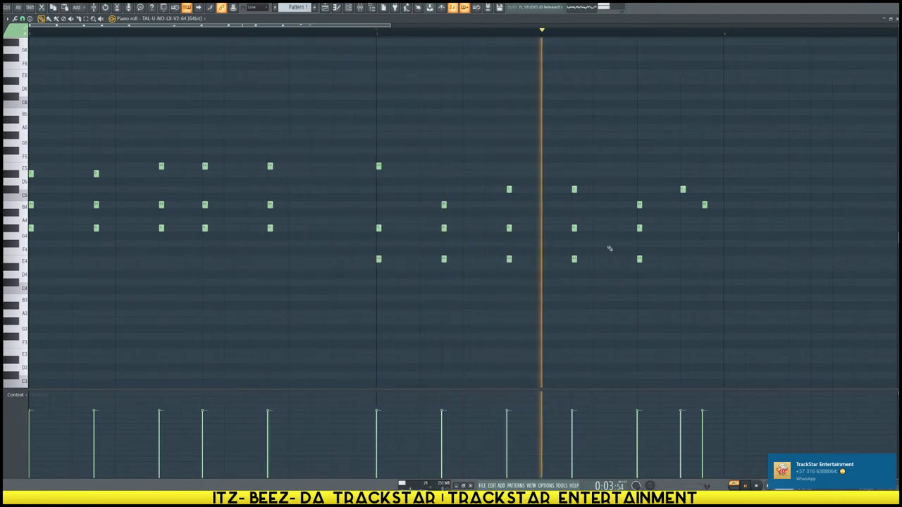
{"action": "key", "text": "space"}
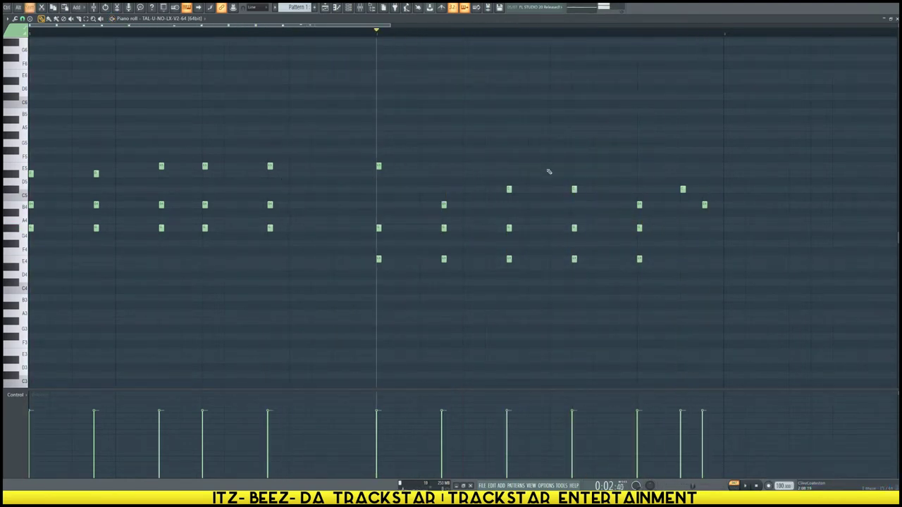
Add a channel with the Roland JUNO-106 (64bit) synth and move its window clear of the first bar's notes.
{"action": "left_click", "coordinate": [349, 7]}
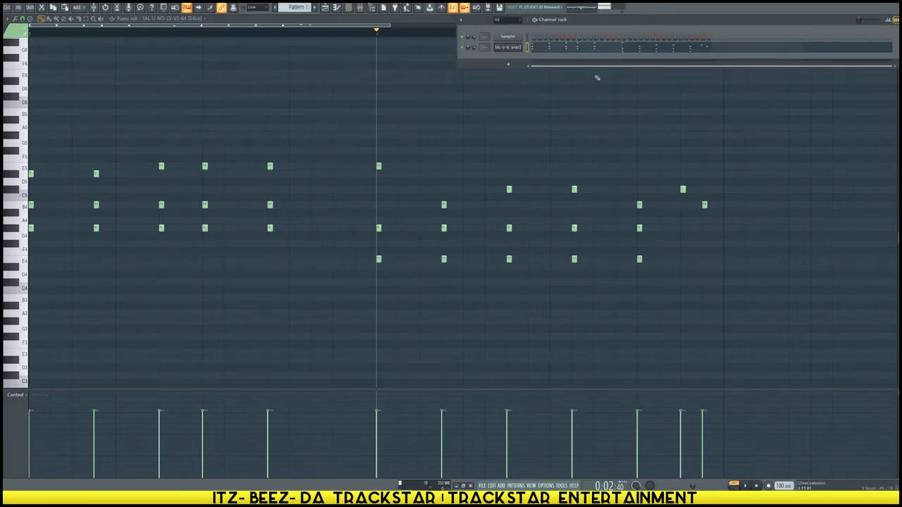
{"action": "left_click", "coordinate": [508, 64]}
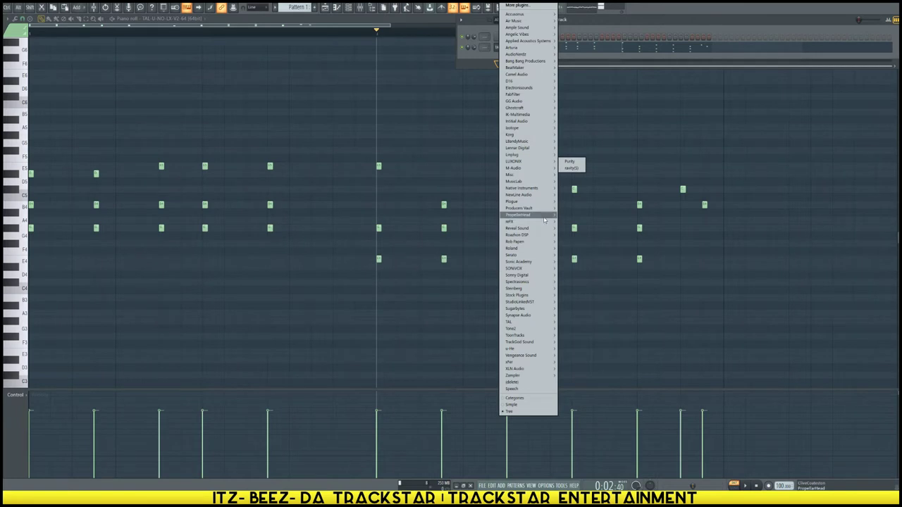
{"action": "mouse_move", "coordinate": [520, 289]}
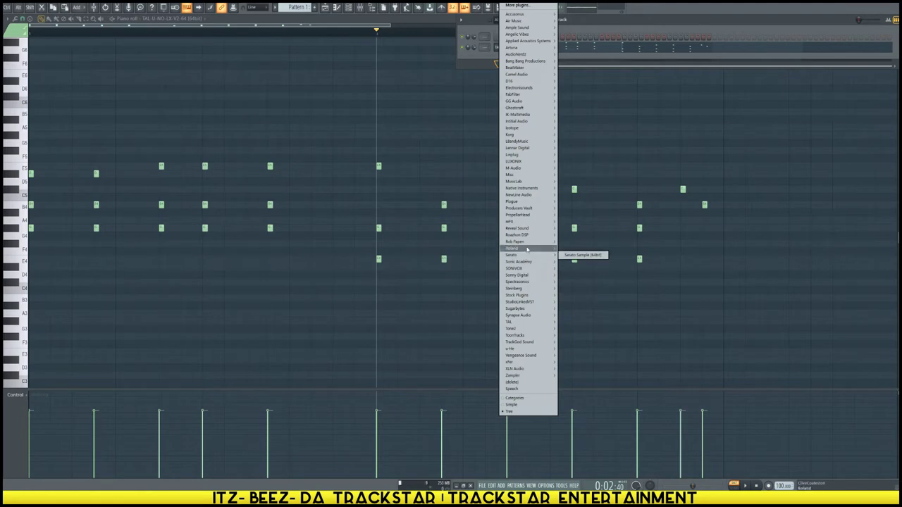
{"action": "mouse_move", "coordinate": [526, 250]}
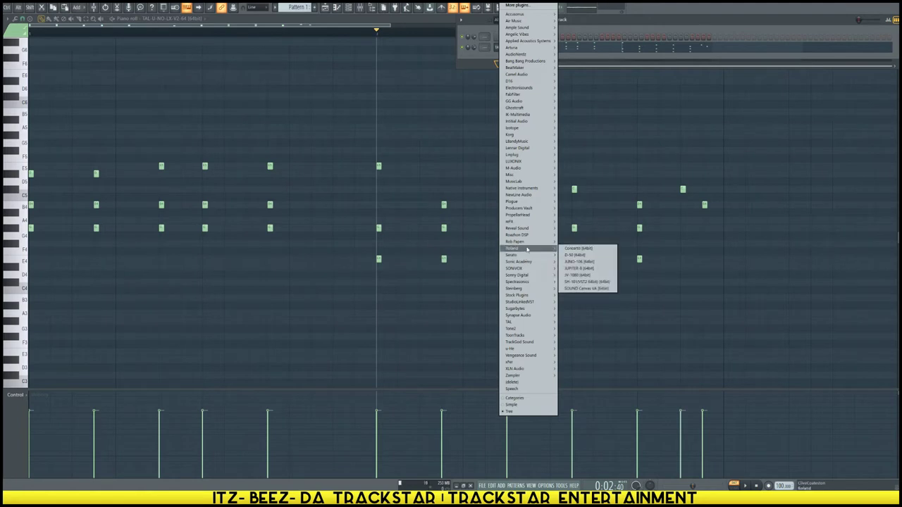
{"action": "left_click", "coordinate": [580, 262]}
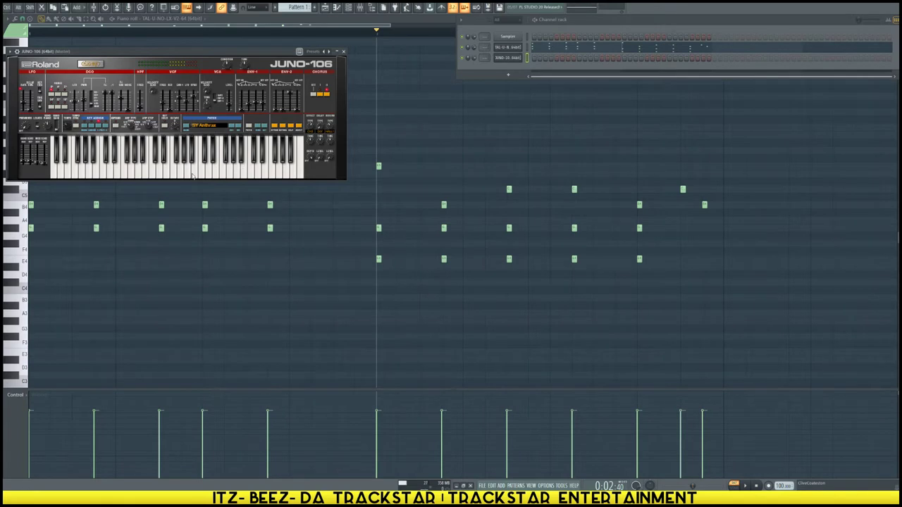
{"action": "left_click_drag", "start_coordinate": [197, 52], "coordinate": [580, 171]}
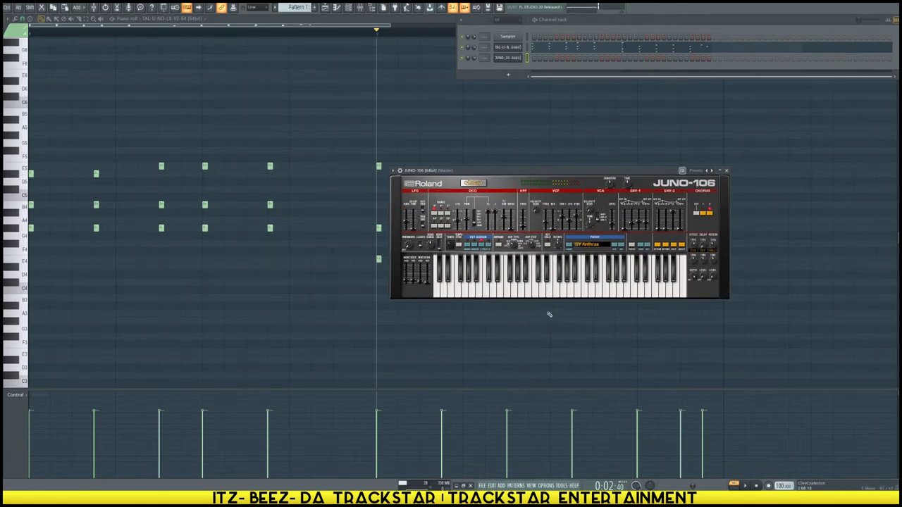
{"action": "left_click", "coordinate": [549, 315]}
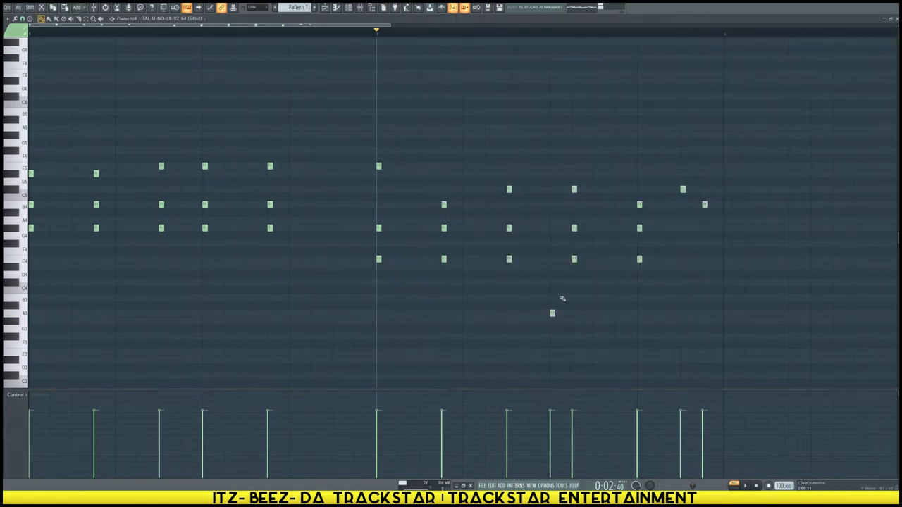
Reopen the JUNO-106, audition its sound on the keyboard, and switch to the next preset.
{"action": "left_click", "coordinate": [351, 9]}
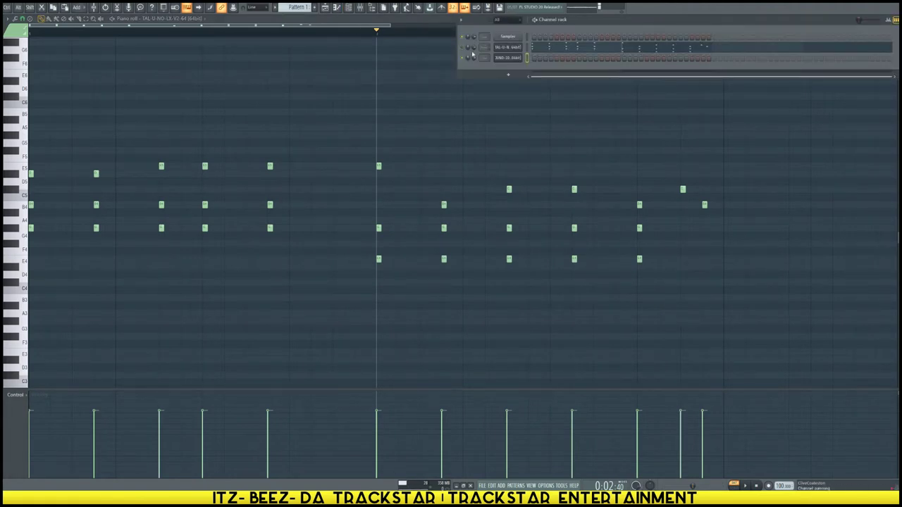
{"action": "left_click", "coordinate": [503, 57]}
{"action": "left_click", "coordinate": [555, 290]}
{"action": "left_click", "coordinate": [573, 289]}
{"action": "left_click", "coordinate": [643, 285]}
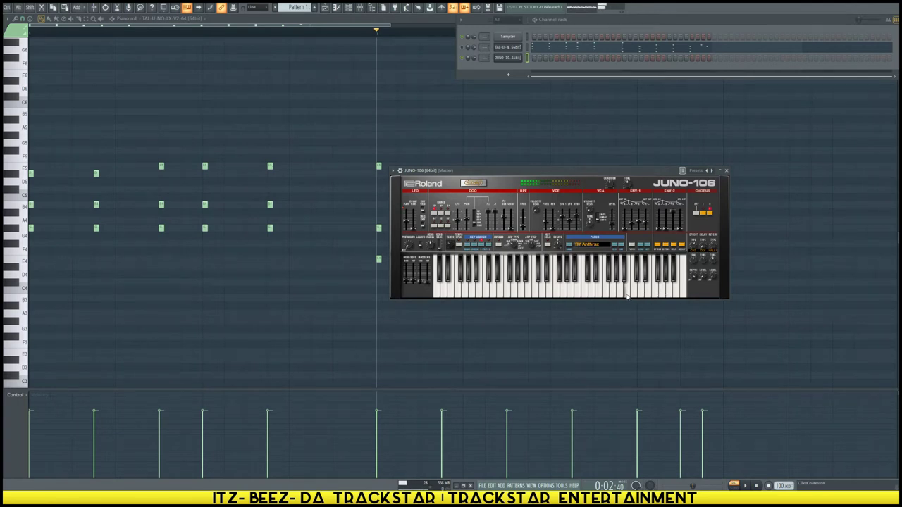
{"action": "left_click", "coordinate": [622, 246]}
{"action": "left_click", "coordinate": [608, 293]}
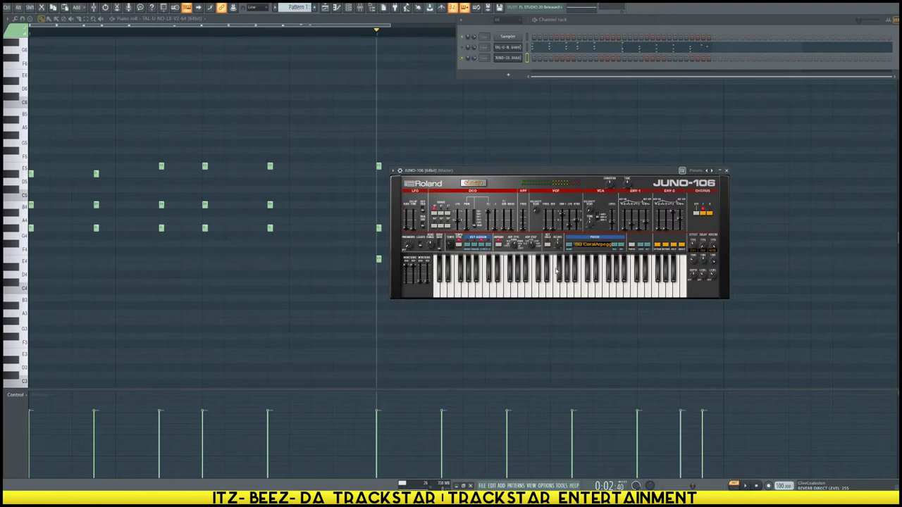
Open the JUNO-106 channel's piano roll to check the ghost notes, and switch to Pattern 2 with the channel rack showing.
{"action": "right_click", "coordinate": [518, 60]}
{"action": "left_click", "coordinate": [543, 59]}
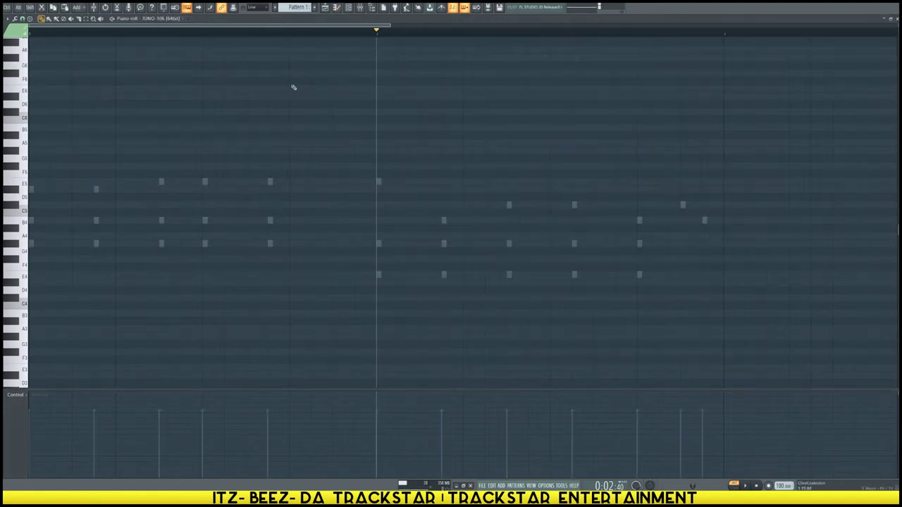
{"action": "scroll", "coordinate": [127, 232], "scroll_direction": "down", "scroll_amount": 3}
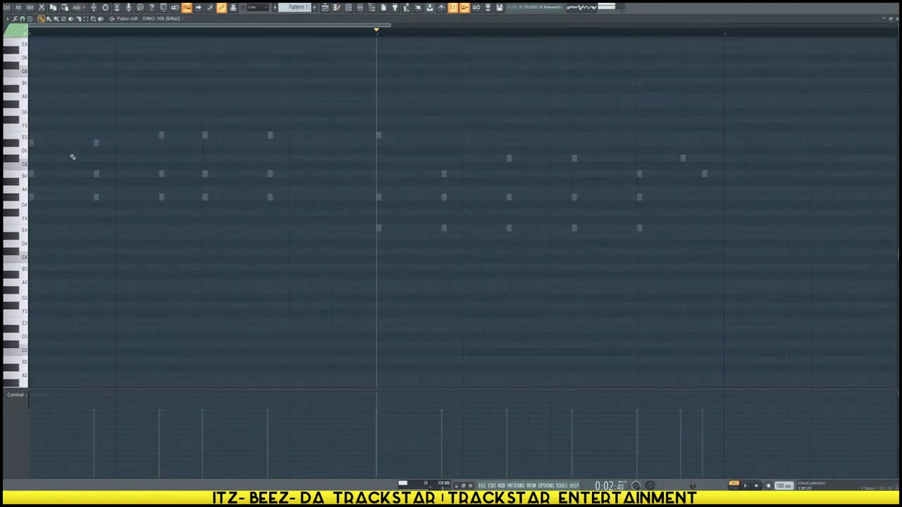
{"action": "scroll", "coordinate": [97, 181], "scroll_direction": "up", "scroll_amount": 4}
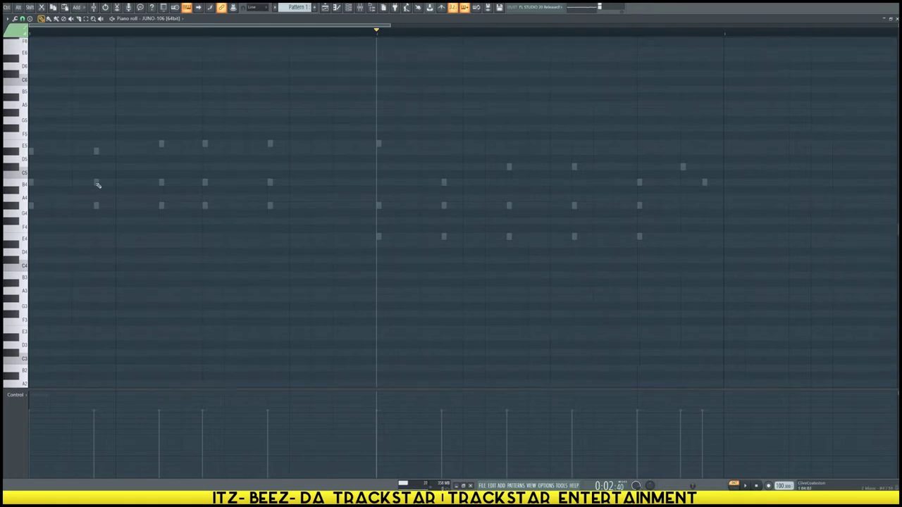
{"action": "left_click", "coordinate": [348, 7]}
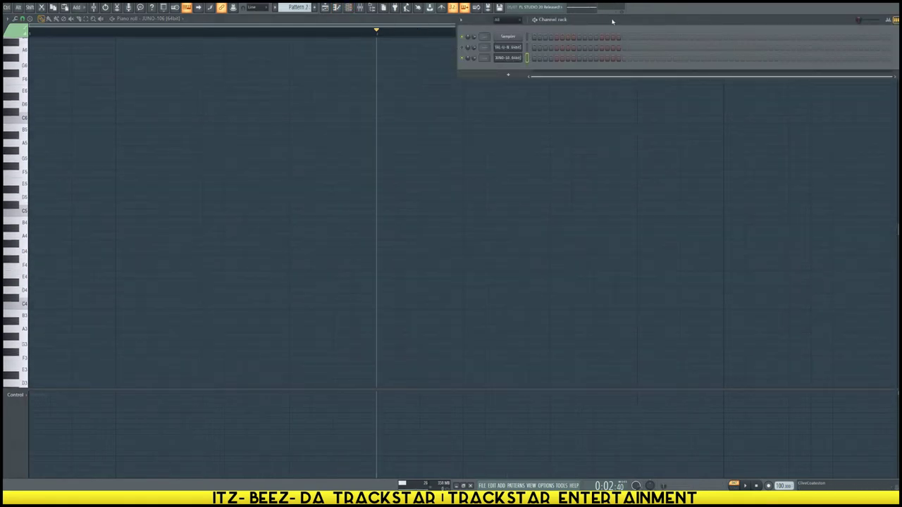
Open the JUNO-106 piano roll in Pattern 2 and audition the current preset across the keys.
{"action": "right_click", "coordinate": [521, 58]}
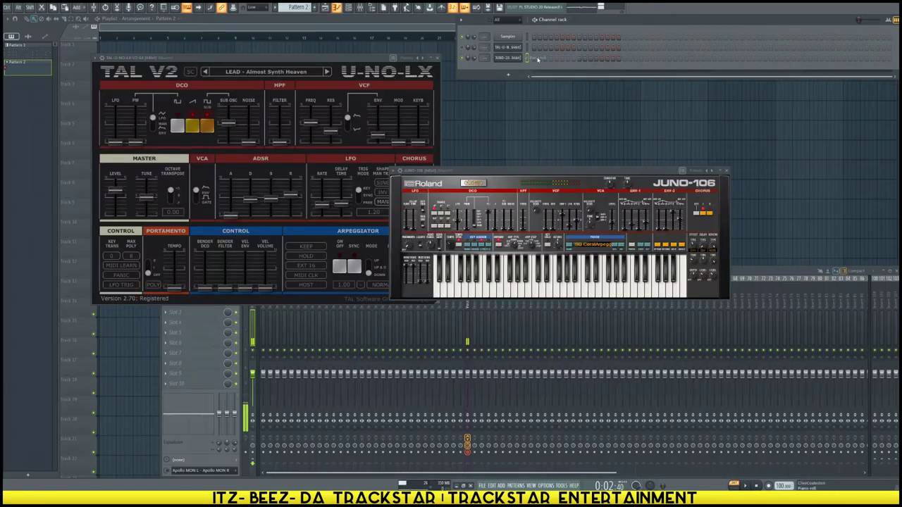
{"action": "right_click", "coordinate": [538, 60]}
{"action": "left_click", "coordinate": [543, 59]}
{"action": "left_click_drag", "start_coordinate": [26, 250], "coordinate": [32, 90]}
{"action": "scroll", "coordinate": [56, 277], "scroll_direction": "up", "scroll_amount": 8}
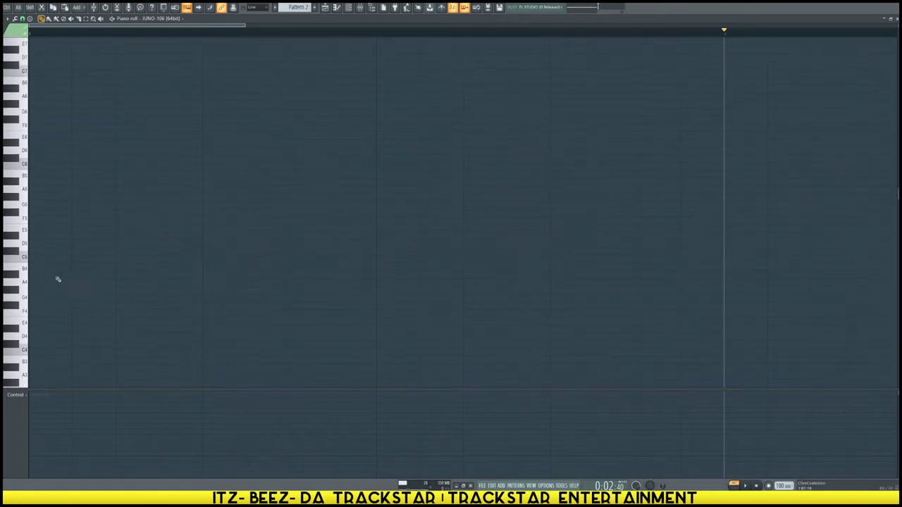
Load the preset A-8: SY House Stab on the JUNO-106 and reopen its piano roll.
{"action": "left_click", "coordinate": [349, 8]}
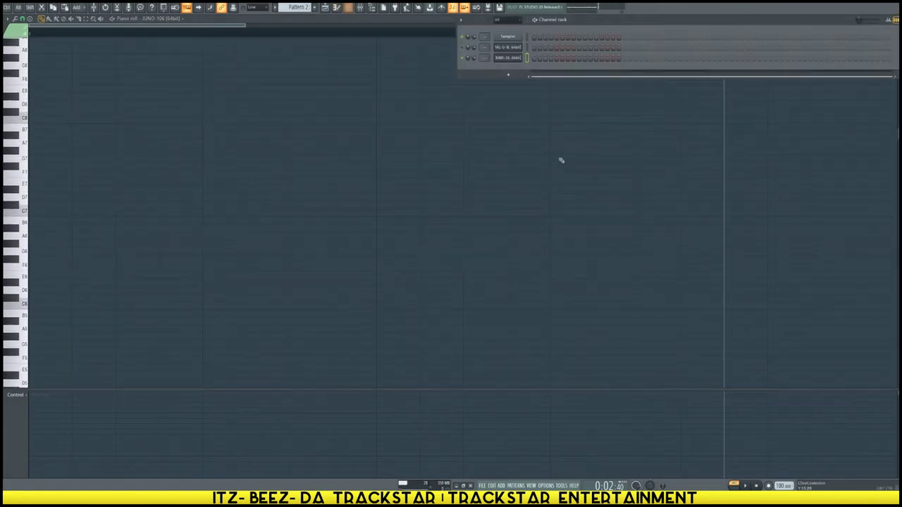
{"action": "left_click", "coordinate": [506, 57]}
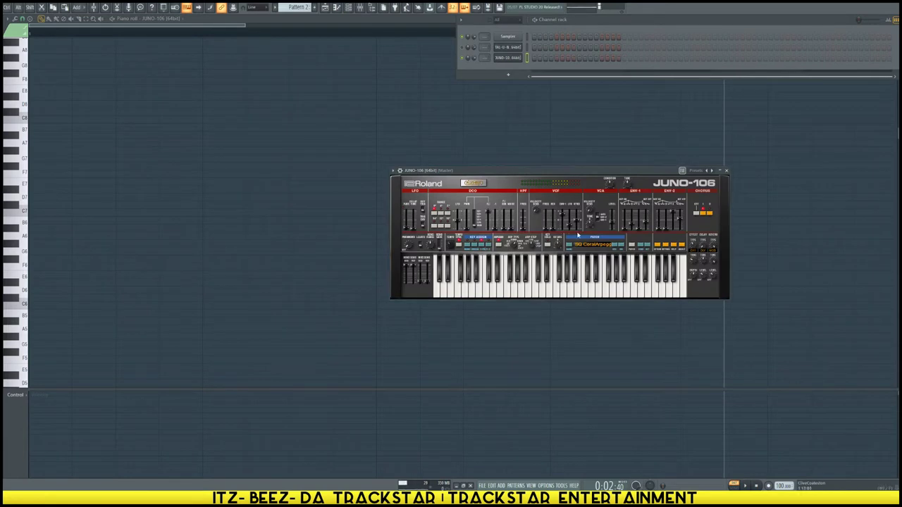
{"action": "left_click", "coordinate": [608, 245]}
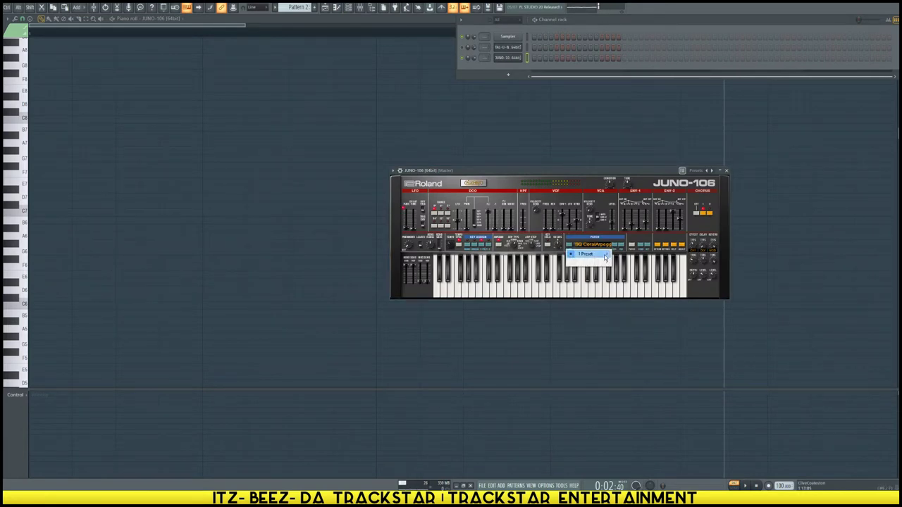
{"action": "mouse_move", "coordinate": [608, 255]}
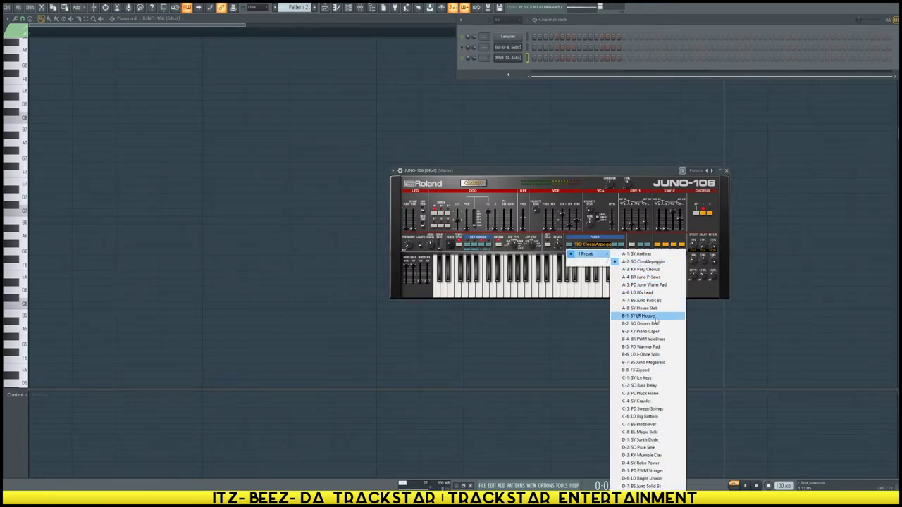
{"action": "left_click", "coordinate": [649, 308]}
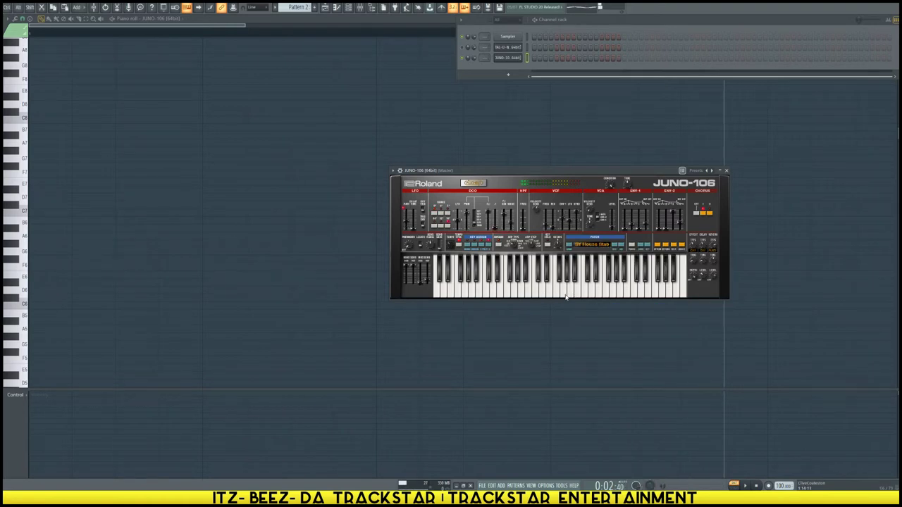
{"action": "right_click", "coordinate": [512, 58]}
{"action": "left_click", "coordinate": [514, 59]}
{"action": "right_click", "coordinate": [513, 59]}
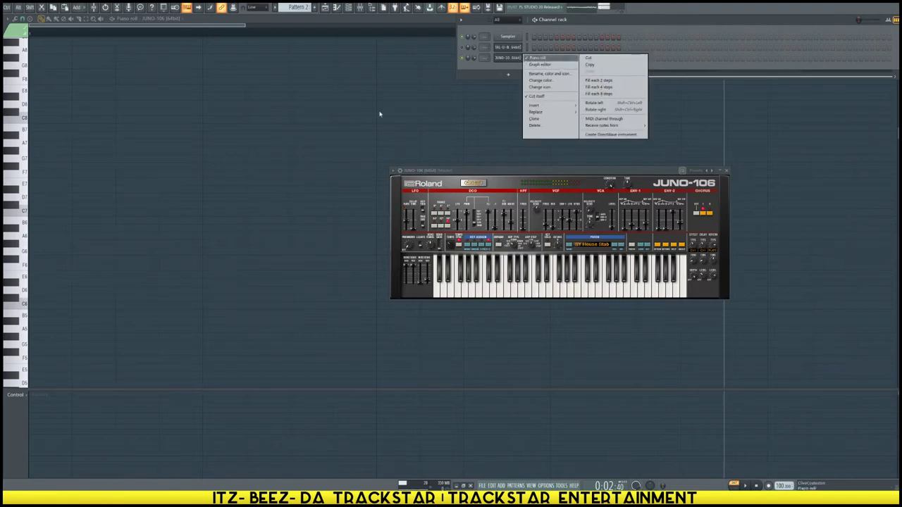
{"action": "left_click", "coordinate": [219, 143]}
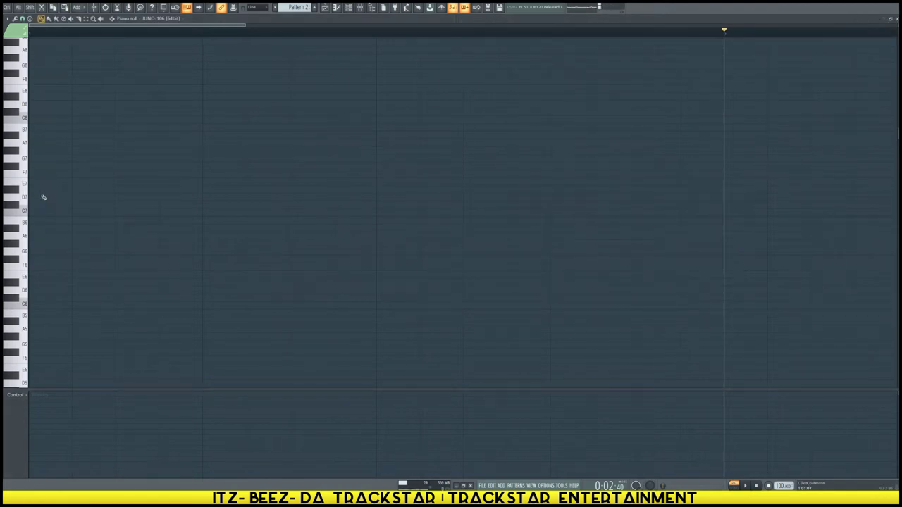
Audition keys up and down the JUNO-106 piano roll to find the starting note.
{"action": "scroll", "coordinate": [30, 247], "scroll_direction": "down", "scroll_amount": 3}
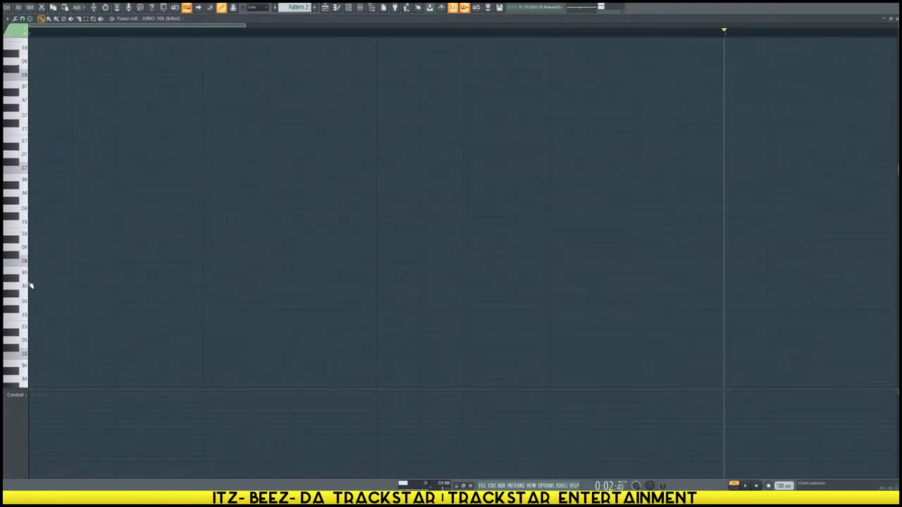
{"action": "left_click_drag", "start_coordinate": [32, 273], "coordinate": [30, 188]}
{"action": "scroll", "coordinate": [31, 226], "scroll_direction": "up", "scroll_amount": 3}
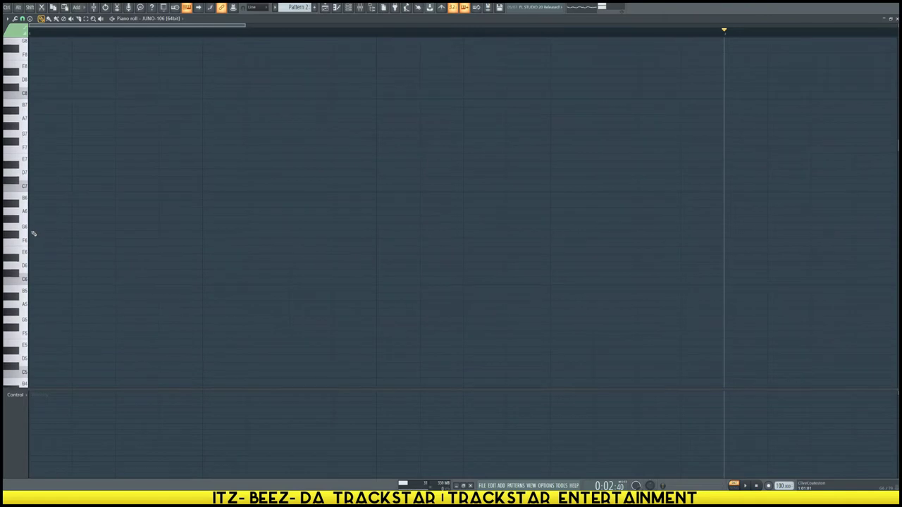
{"action": "mouse_move", "coordinate": [27, 234]}
{"action": "left_mouse_down"}
{"action": "mouse_move", "coordinate": [28, 219]}
{"action": "mouse_move", "coordinate": [29, 246]}
{"action": "left_mouse_up"}
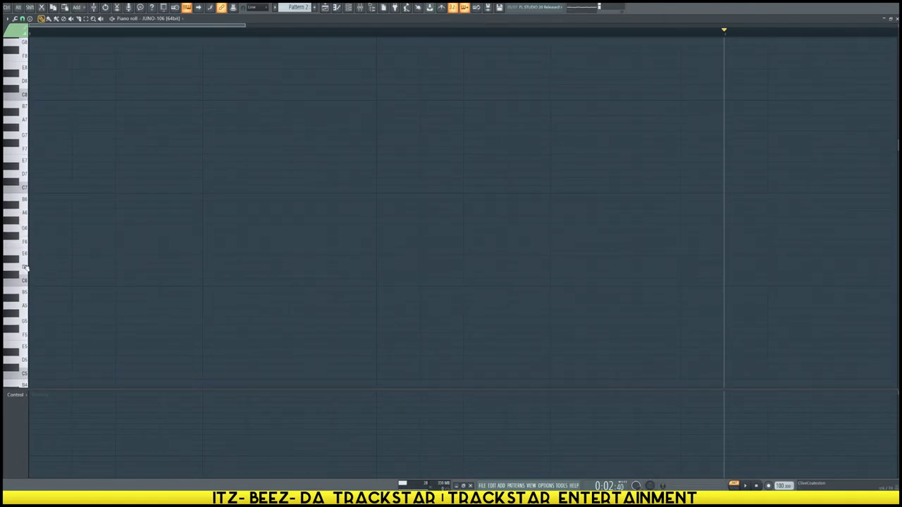
{"action": "left_click_drag", "start_coordinate": [28, 270], "coordinate": [28, 245]}
Place a short chord of F6, G#6 and C7 at the start of bar 1.
{"action": "left_click", "coordinate": [31, 244]}
{"action": "scroll", "coordinate": [28, 233], "scroll_direction": "up", "scroll_amount": 5}
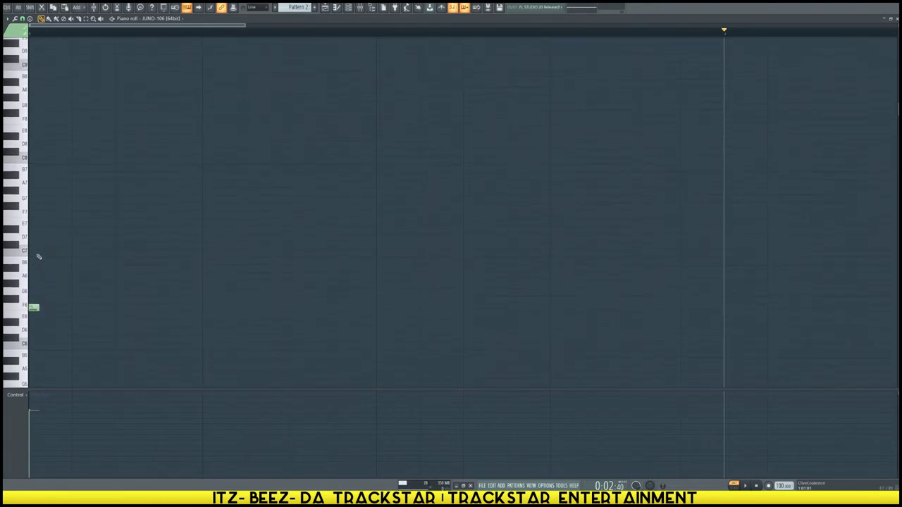
{"action": "left_click", "coordinate": [34, 290]}
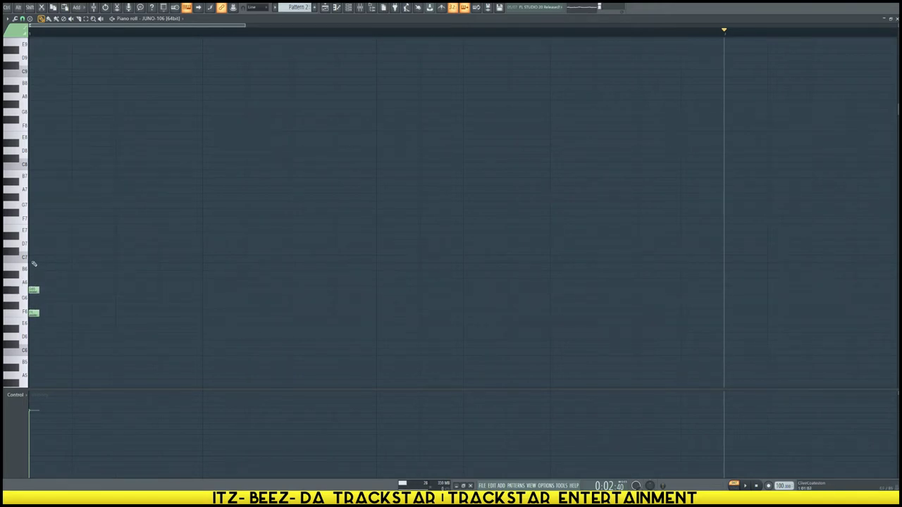
{"action": "left_click", "coordinate": [34, 259]}
Play Pattern 2 from the start a few times to judge where the second chord should fall.
{"action": "scroll", "coordinate": [34, 259], "scroll_direction": "down", "scroll_amount": 5}
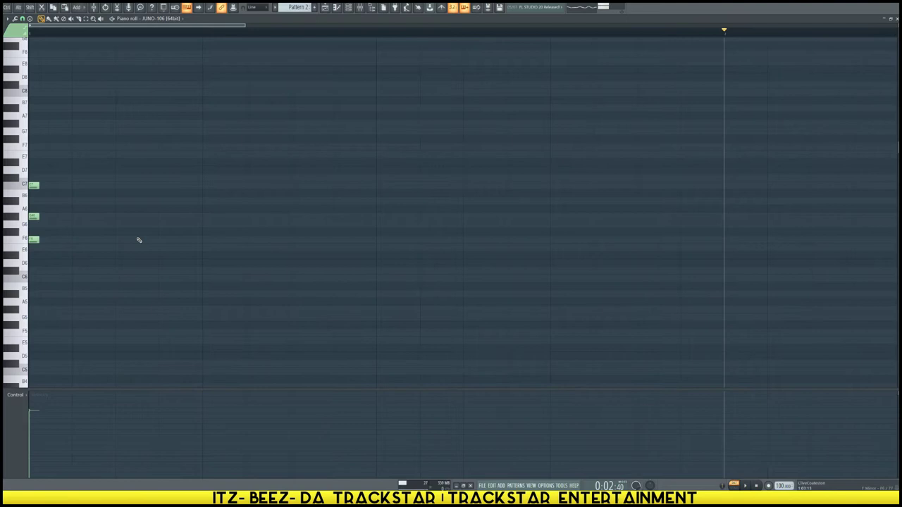
{"action": "scroll", "coordinate": [117, 33], "scroll_direction": "down", "scroll_amount": 3}
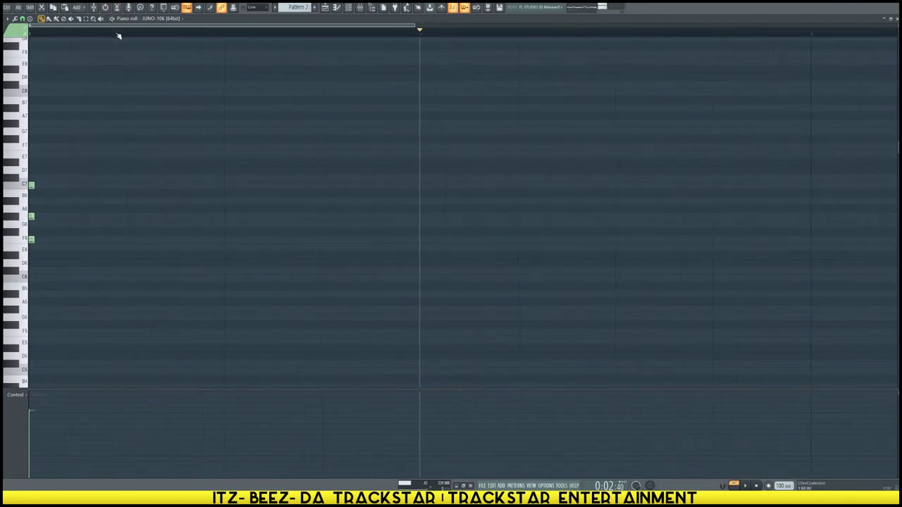
{"action": "left_click", "coordinate": [32, 28]}
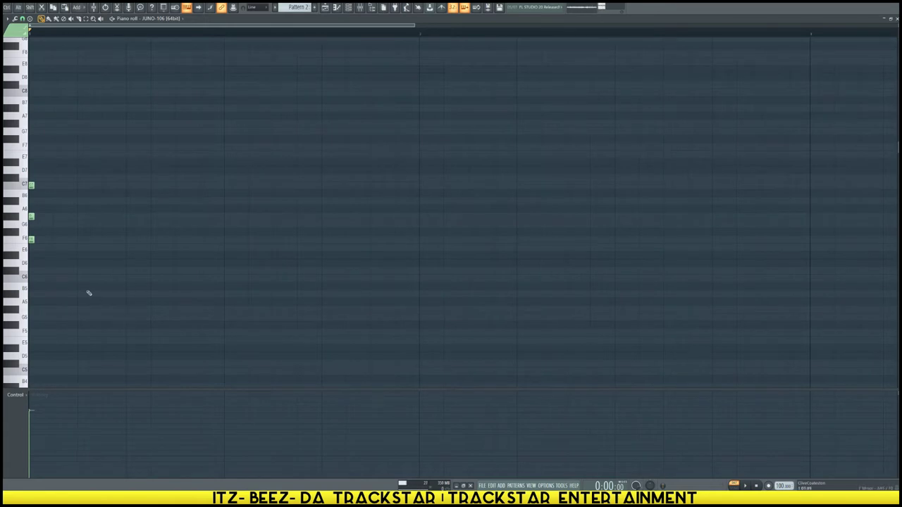
{"action": "key", "text": "space"}
{"action": "key", "text": "space"}
{"action": "key", "text": "space"}
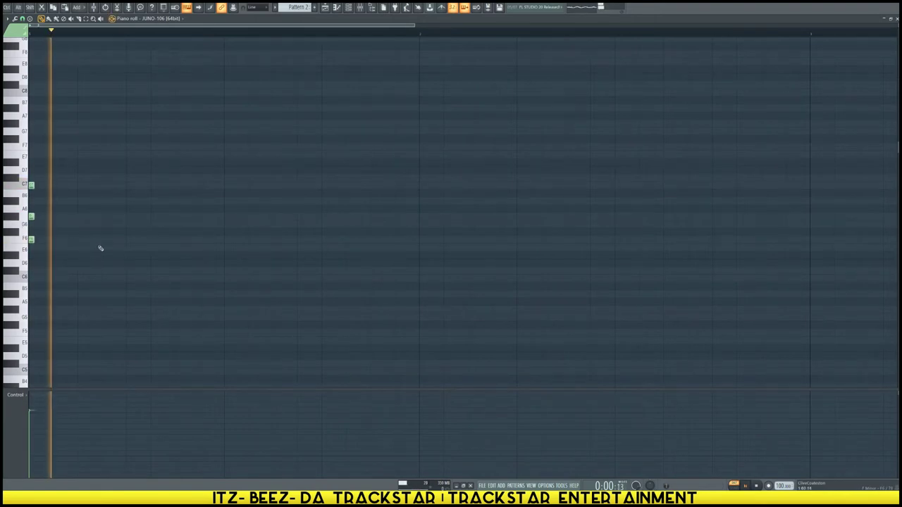
{"action": "key", "text": "space"}
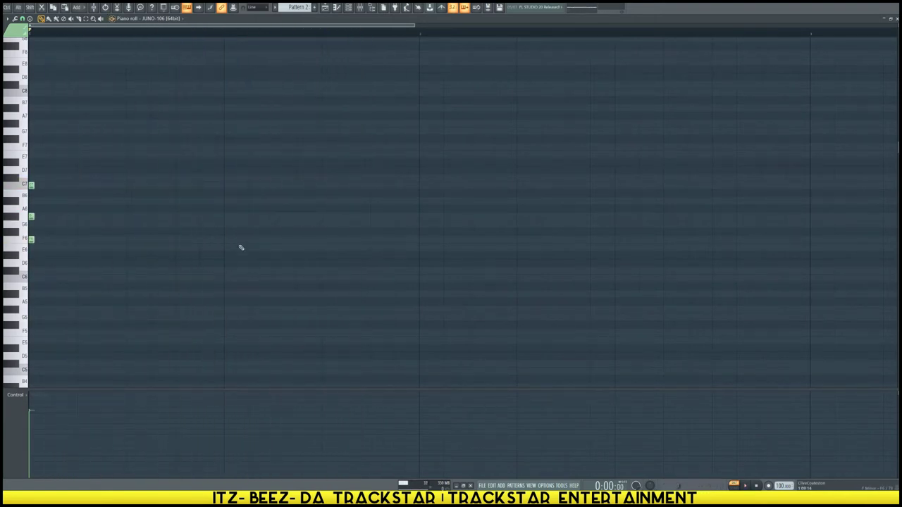
{"action": "scroll", "coordinate": [186, 39], "scroll_direction": "down", "scroll_amount": 3}
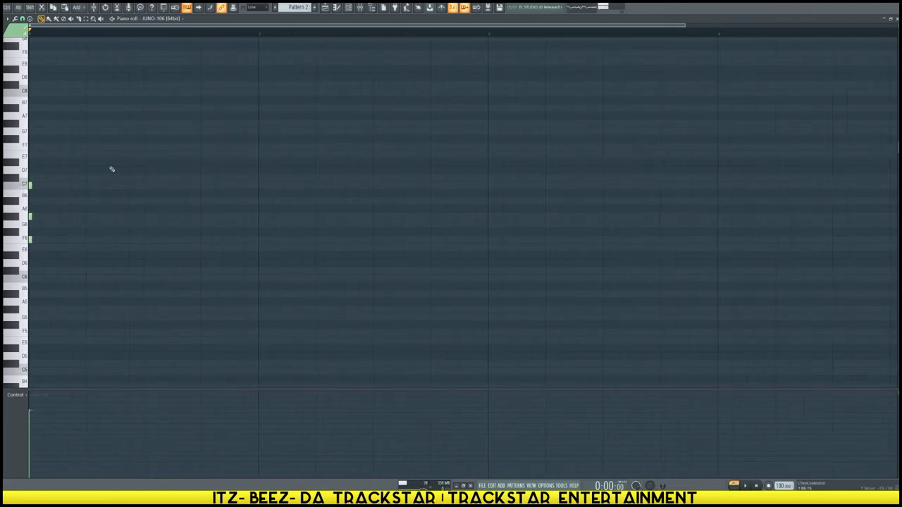
{"action": "key", "text": "space"}
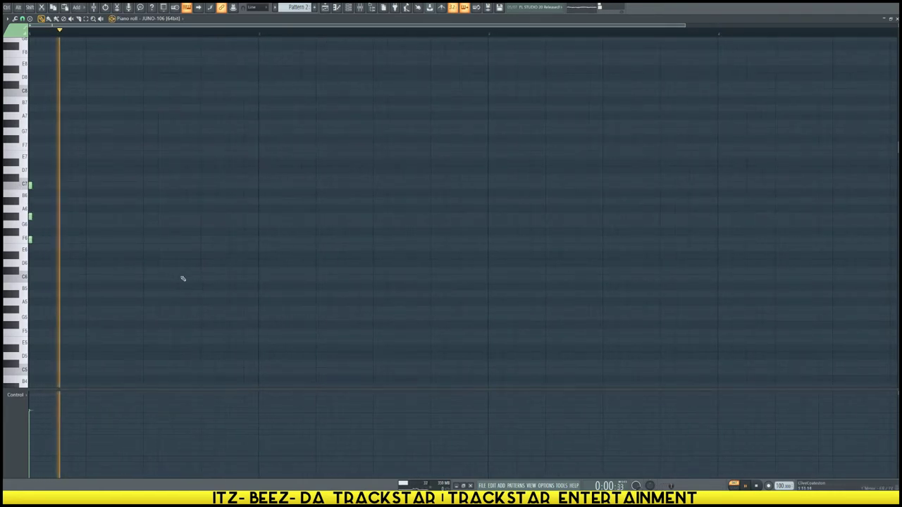
{"action": "key", "text": "space"}
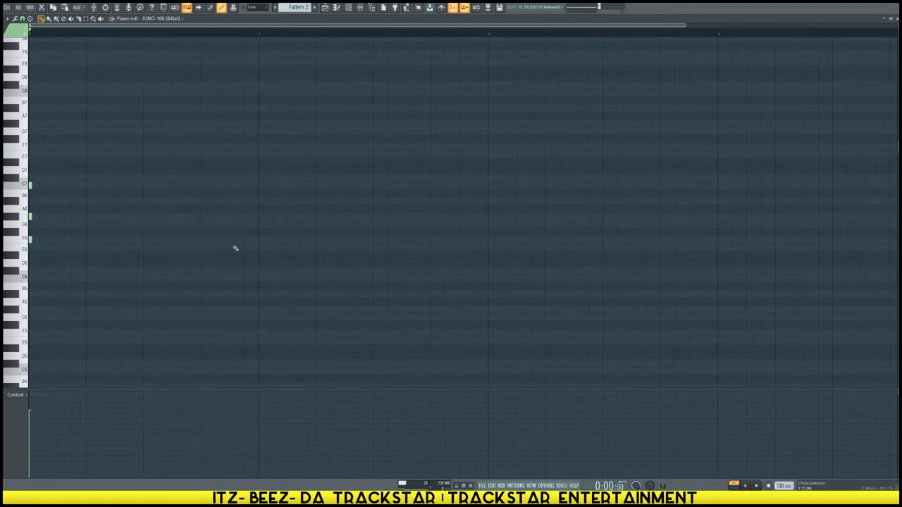
Place a chord of E6, G#6 and C7 on step 15 of bar 1 and play the pattern.
{"action": "left_click", "coordinate": [231, 247]}
{"action": "left_click", "coordinate": [232, 216]}
{"action": "left_click", "coordinate": [231, 186]}
{"action": "key", "text": "space"}
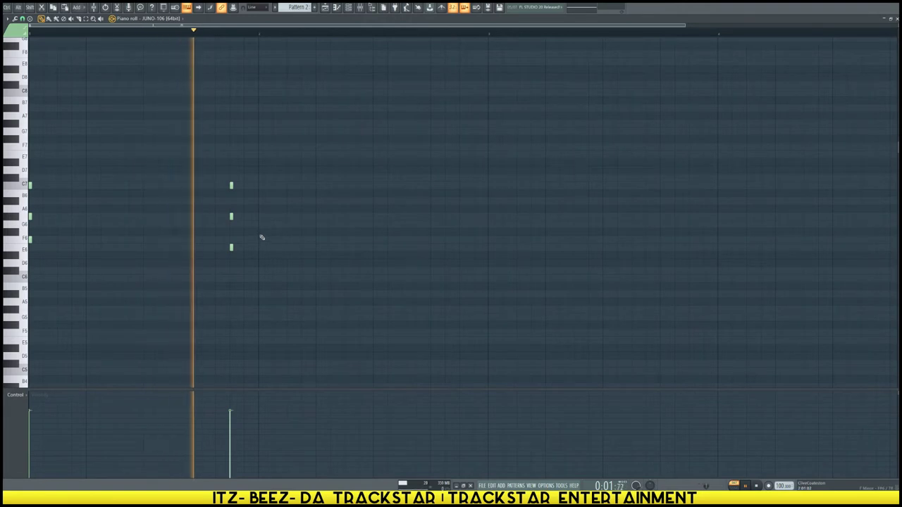
{"action": "key", "text": "space"}
Place a chord of A6, C7 and E7 at the start of bar 2 and play the pattern.
{"action": "left_click", "coordinate": [260, 224]}
{"action": "left_click", "coordinate": [260, 202]}
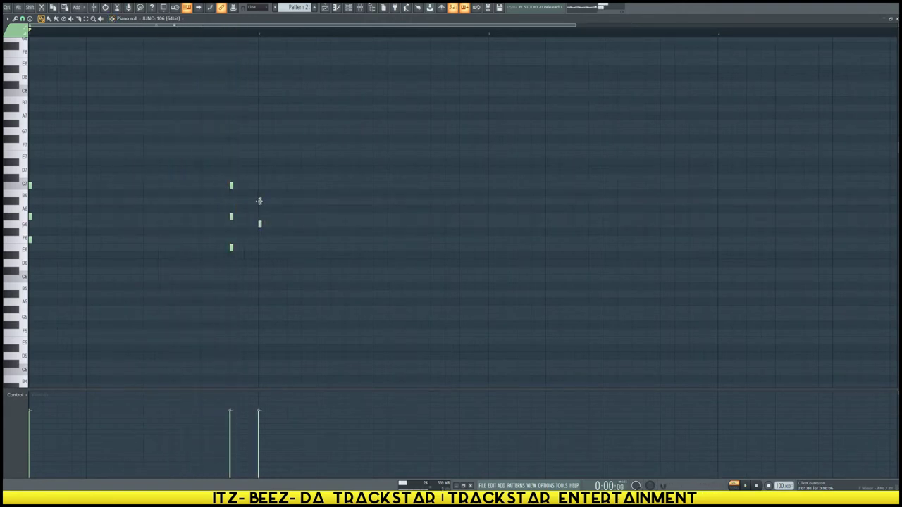
{"action": "left_click", "coordinate": [260, 156]}
{"action": "left_click_drag", "start_coordinate": [259, 201], "coordinate": [261, 186]}
{"action": "scroll", "coordinate": [262, 187], "scroll_direction": "up", "scroll_amount": 1}
{"action": "left_click_drag", "start_coordinate": [260, 235], "coordinate": [260, 220]}
{"action": "key", "text": "space"}
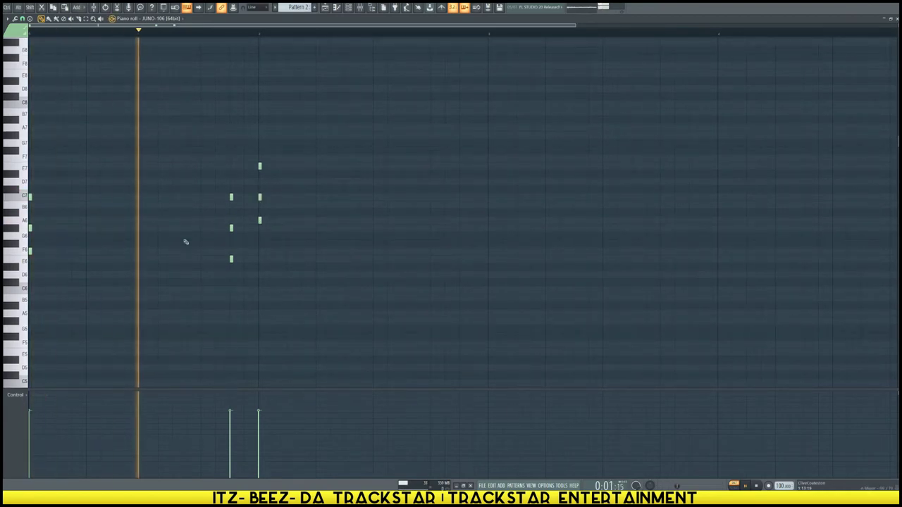
{"action": "key", "text": "space"}
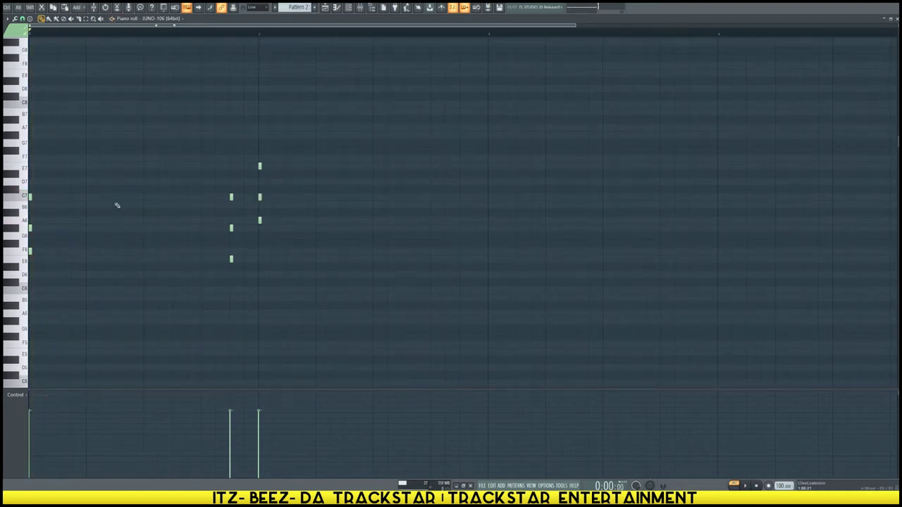
Add a chord of F6, G#6 and C7 on step 7 of bar 1 and play the pattern.
{"action": "left_click", "coordinate": [117, 197]}
{"action": "key", "text": "space"}
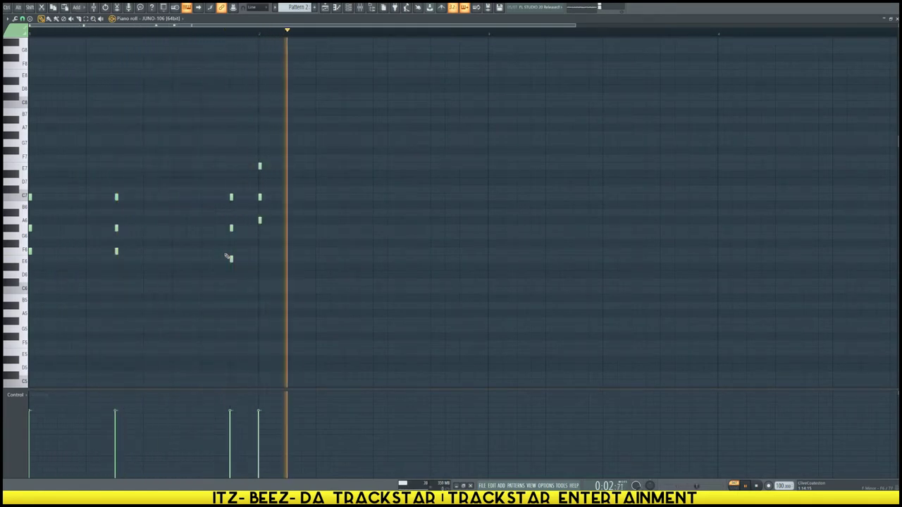
{"action": "key", "text": "space"}
Change the chord at the start of bar 2 to F6, G#6 and C7 and listen to it.
{"action": "left_click", "coordinate": [260, 251]}
{"action": "left_click", "coordinate": [260, 227]}
{"action": "right_click", "coordinate": [260, 220]}
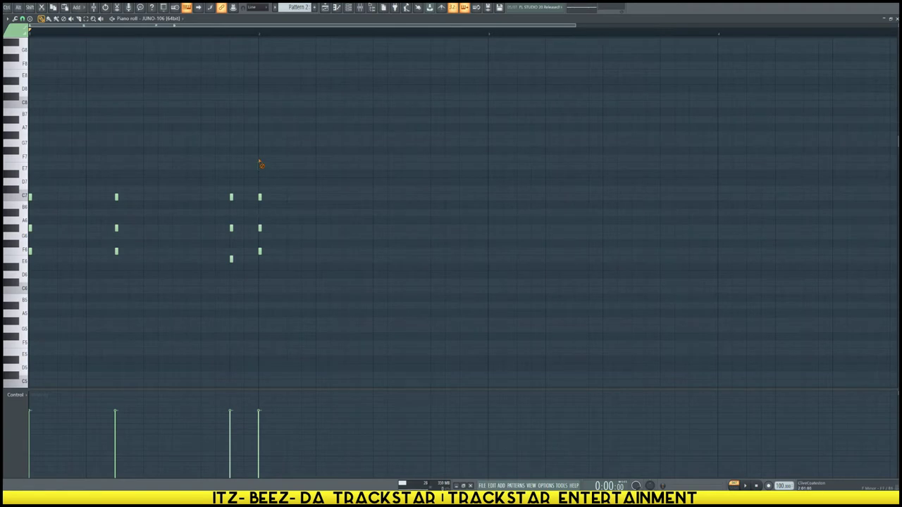
{"action": "key", "text": "space"}
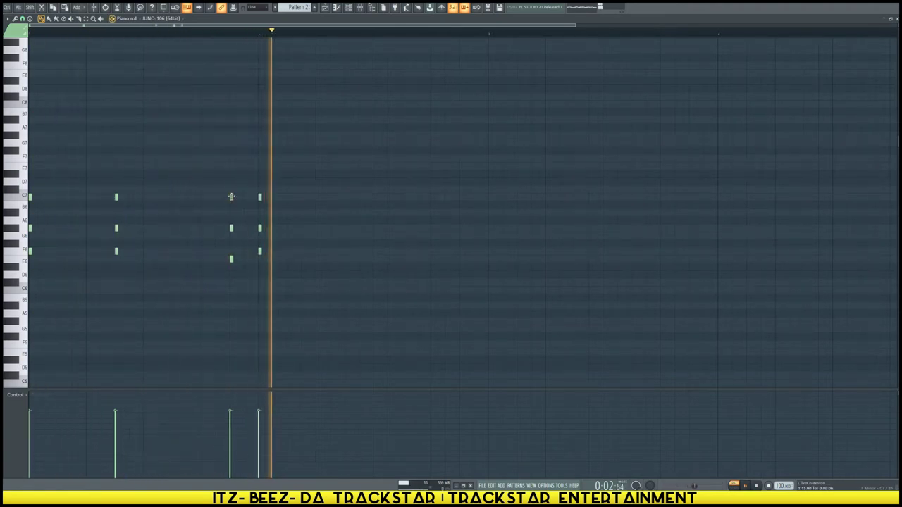
{"action": "key", "text": "space"}
Replace the chord on step 15 of bar 1 with E6, G#6 and C7 on step 12, and play the pattern.
{"action": "left_click", "coordinate": [188, 259]}
{"action": "left_click", "coordinate": [188, 227]}
{"action": "left_click", "coordinate": [188, 196]}
{"action": "key", "text": "space"}
{"action": "right_click", "coordinate": [231, 197]}
{"action": "right_click", "coordinate": [231, 228]}
{"action": "right_click", "coordinate": [231, 259]}
{"action": "key", "text": "space"}
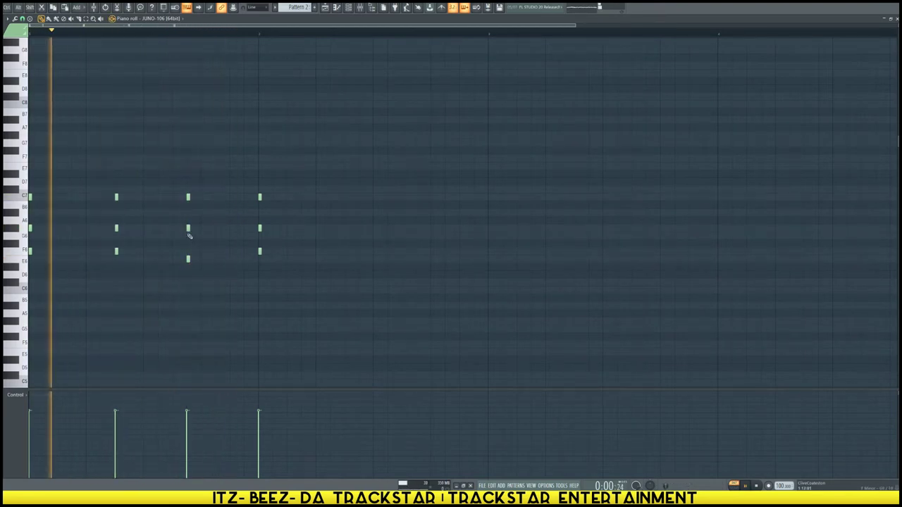
Lower the middle note of the step 12 chord to G6 and listen to the change.
{"action": "left_click_drag", "start_coordinate": [188, 227], "coordinate": [188, 236]}
{"action": "key", "text": "space"}
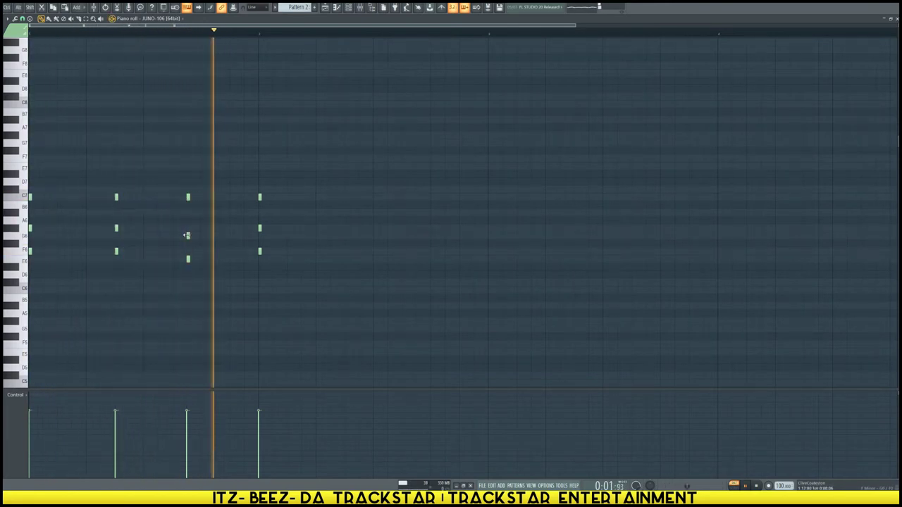
{"action": "key", "text": "space"}
Move the whole step 12 chord to step 13 of bar 1 and play the pattern.
{"action": "left_click_drag", "start_coordinate": [179, 187], "coordinate": [198, 289]}
{"action": "scroll", "coordinate": [189, 264], "scroll_direction": "down", "scroll_amount": 1}
{"action": "left_click_drag", "start_coordinate": [189, 244], "coordinate": [202, 244]}
{"action": "key", "text": "space"}
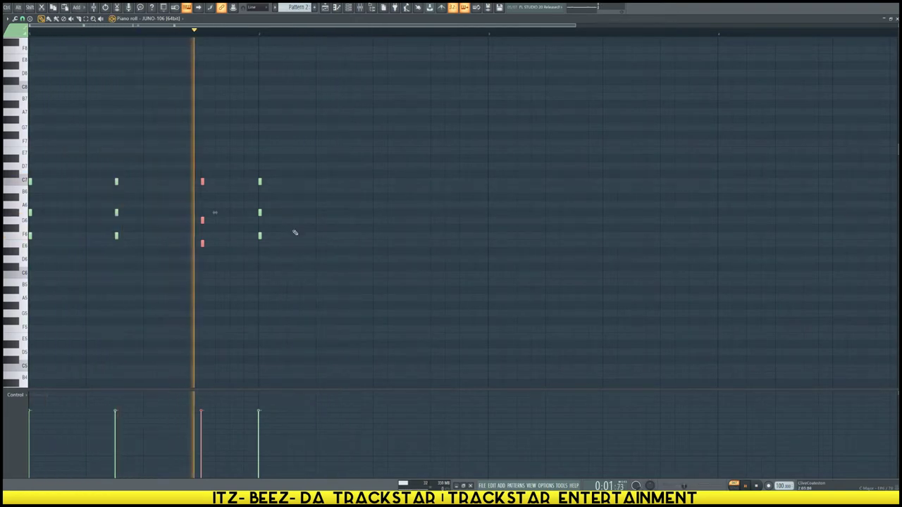
{"action": "key", "text": "space"}
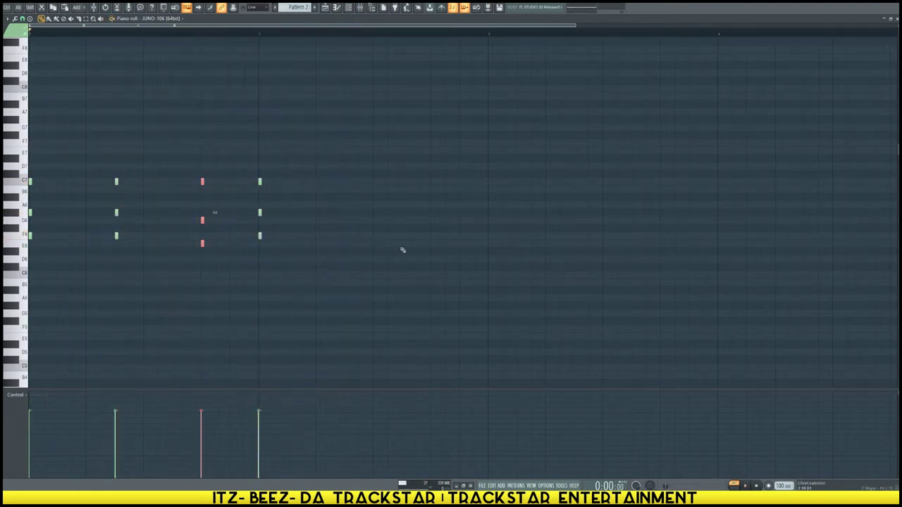
Add a chord of F6, G#6 and C7 on step 4 of bar 1 and play the pattern.
{"action": "left_click", "coordinate": [71, 235]}
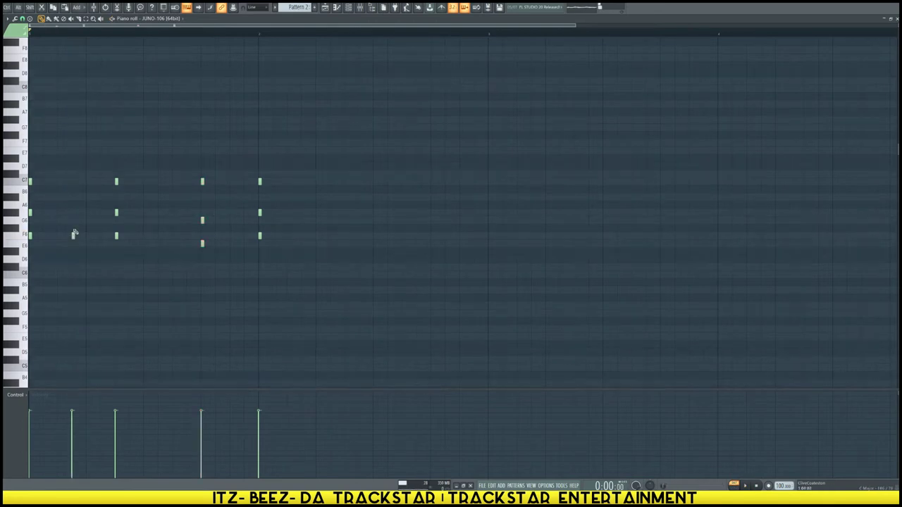
{"action": "left_click", "coordinate": [72, 182]}
{"action": "key", "text": "space"}
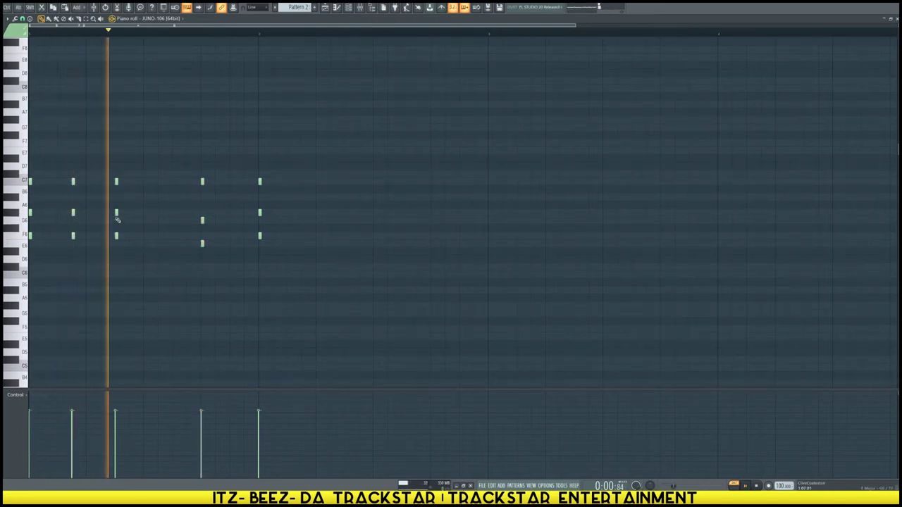
Add a chord of E6, G#6 and C7 on step 9 of bar 1 and move it to step 11.
{"action": "left_click", "coordinate": [145, 243]}
{"action": "left_click", "coordinate": [145, 212]}
{"action": "left_click", "coordinate": [144, 182]}
{"action": "left_click_drag", "start_coordinate": [140, 171], "coordinate": [176, 297]}
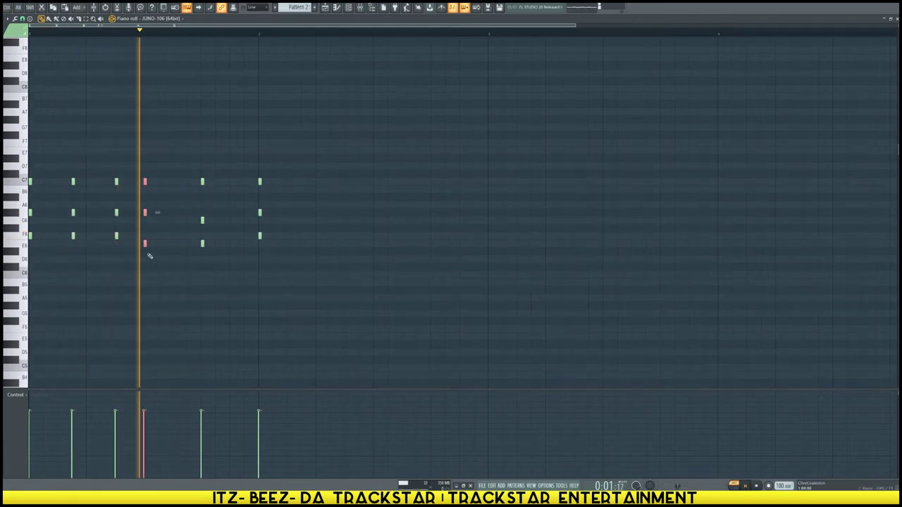
{"action": "left_click_drag", "start_coordinate": [145, 244], "coordinate": [175, 245]}
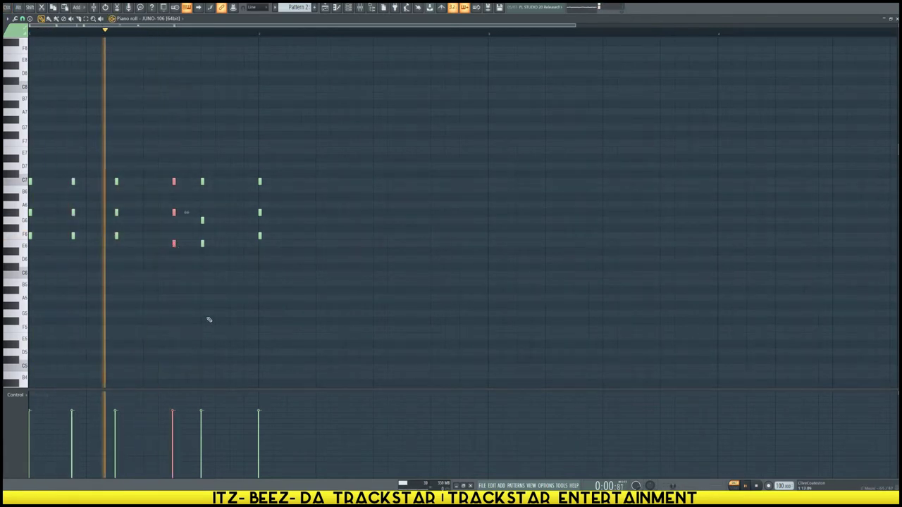
Lower the middle note of the step 11 chord to G6 and raise the top note of bar 2's first chord to C#7.
{"action": "left_click", "coordinate": [174, 213]}
{"action": "left_click_drag", "start_coordinate": [174, 214], "coordinate": [174, 221]}
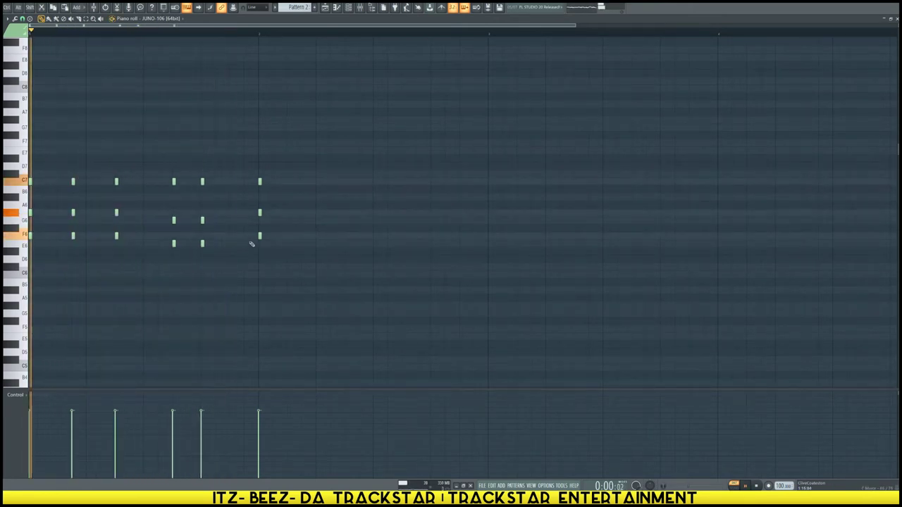
{"action": "left_click_drag", "start_coordinate": [260, 182], "coordinate": [260, 174]}
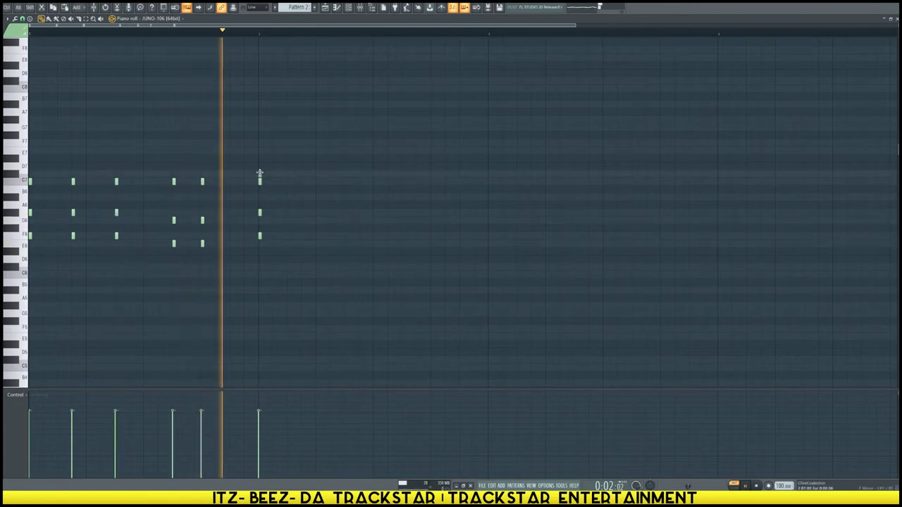
Add a chord of F6, G#6 and C#7 on step 4 of bar 2.
{"action": "left_click", "coordinate": [303, 236]}
{"action": "left_click", "coordinate": [303, 205]}
{"action": "left_click_drag", "start_coordinate": [303, 206], "coordinate": [303, 213]}
{"action": "left_click", "coordinate": [303, 174]}
{"action": "left_click", "coordinate": [274, 182]}
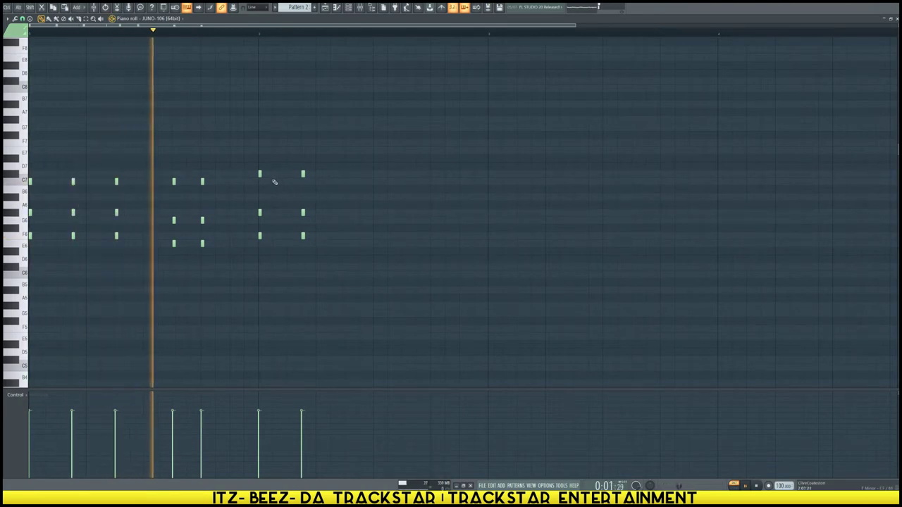
{"action": "left_click", "coordinate": [287, 198]}
{"action": "right_click", "coordinate": [287, 197]}
{"action": "right_click", "coordinate": [274, 182]}
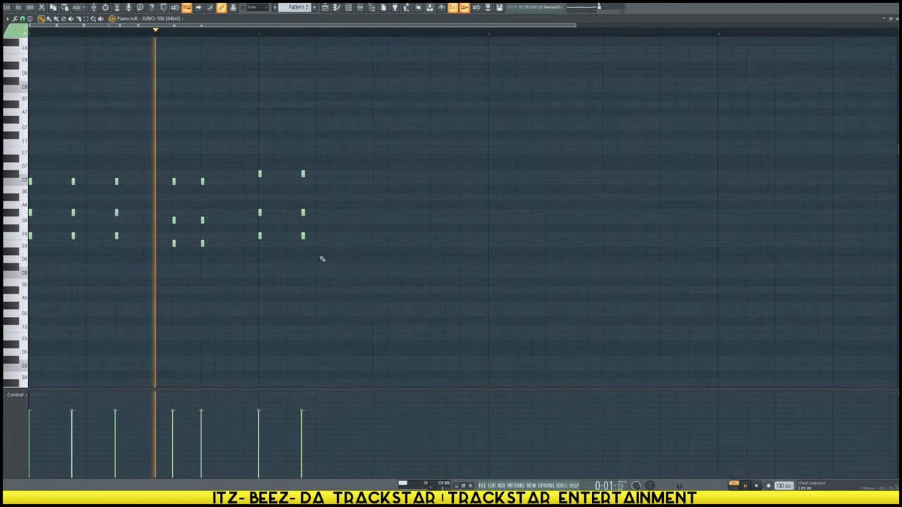
Add a chord of F6, G#6 and C#7 on step 7 of bar 2 and play the pattern.
{"action": "key", "text": "space"}
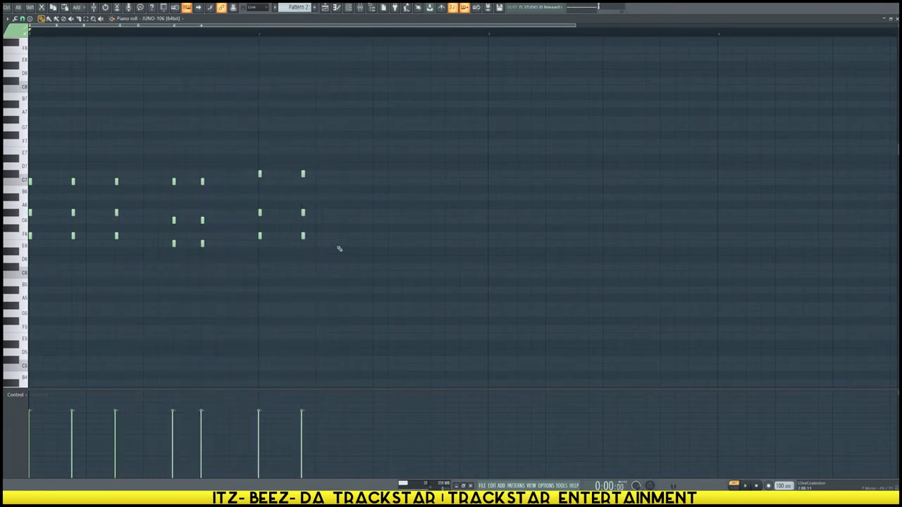
{"action": "left_click", "coordinate": [346, 236]}
{"action": "left_click", "coordinate": [346, 212]}
{"action": "left_click", "coordinate": [346, 174]}
{"action": "scroll", "coordinate": [339, 41], "scroll_direction": "down", "scroll_amount": 3}
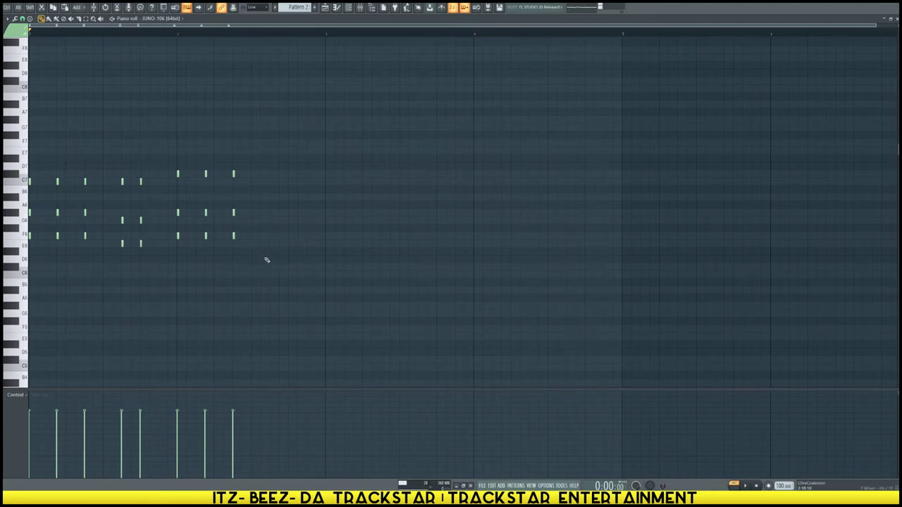
{"action": "key", "text": "space"}
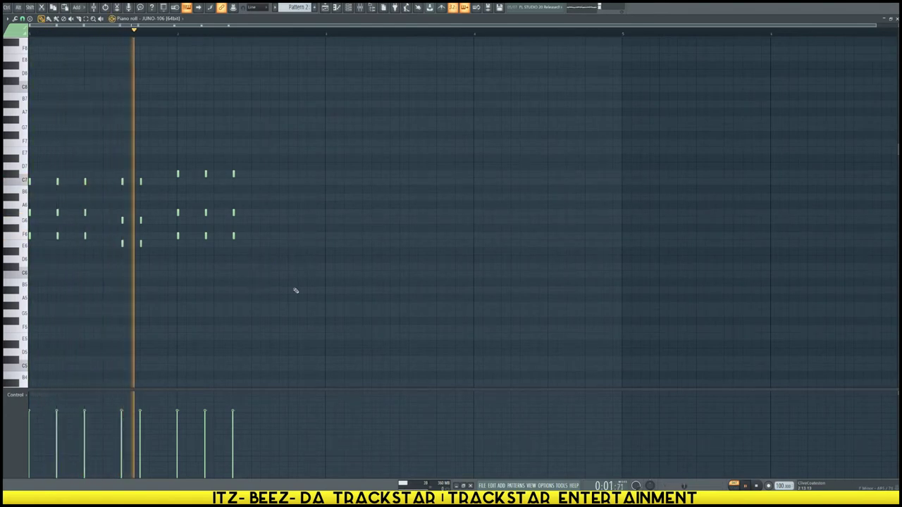
{"action": "key", "text": "space"}
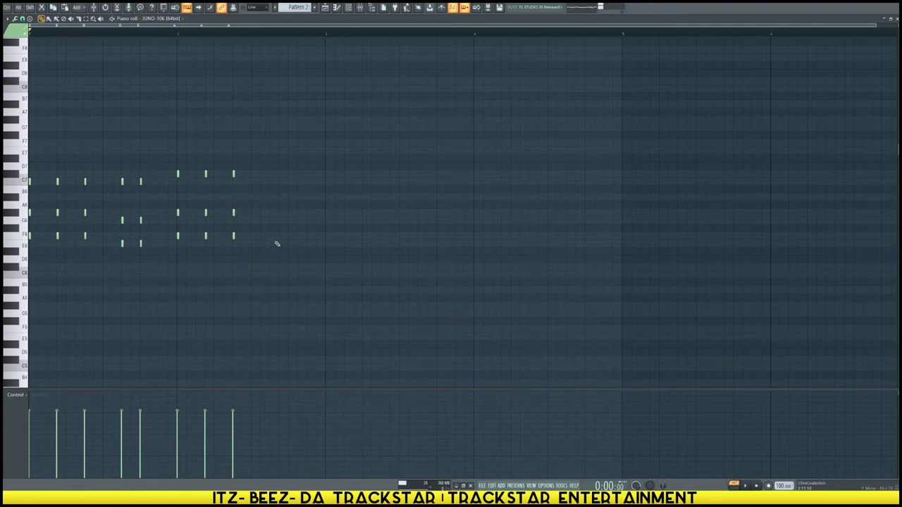
Add a chord of G6, A#6 and C#7 on step 11 of bar 2 and play the pattern.
{"action": "left_click", "coordinate": [271, 235]}
{"action": "left_click", "coordinate": [270, 213]}
{"action": "left_click", "coordinate": [272, 221]}
{"action": "left_click", "coordinate": [272, 197]}
{"action": "left_click", "coordinate": [271, 173]}
{"action": "key", "text": "space"}
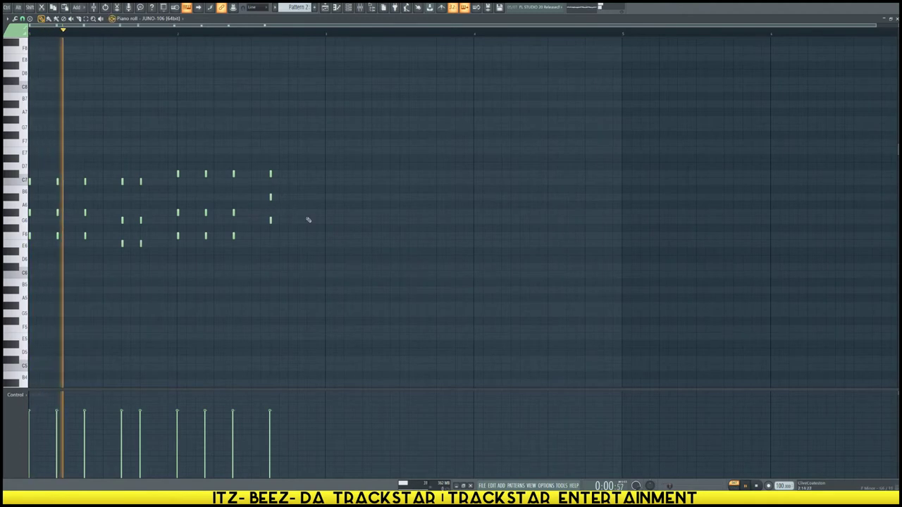
{"action": "key", "text": "space"}
Replace the bottom note of bar 2's step 11 chord with F6 and add a chord of F6, A#6 and C#7 on step 13.
{"action": "right_click", "coordinate": [271, 220]}
{"action": "left_click", "coordinate": [270, 235]}
{"action": "left_click", "coordinate": [289, 236]}
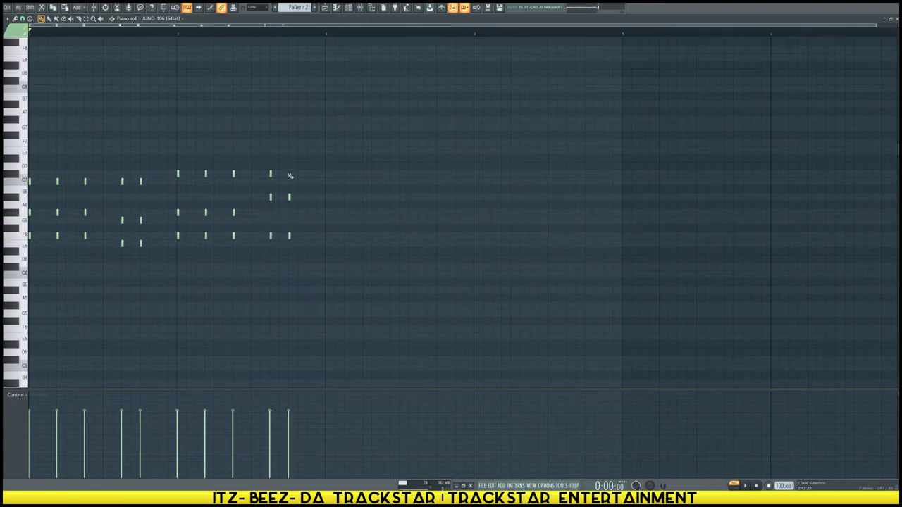
Add a chord of E6, G6 and A#6 on step 15 of bar 2, replace its top note with C7, and play the pattern.
{"action": "left_click", "coordinate": [308, 244]}
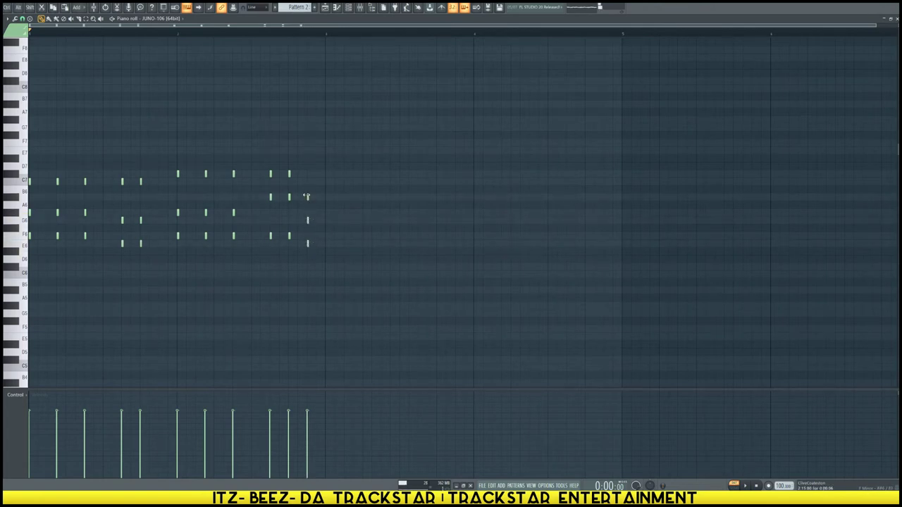
{"action": "key", "text": "space"}
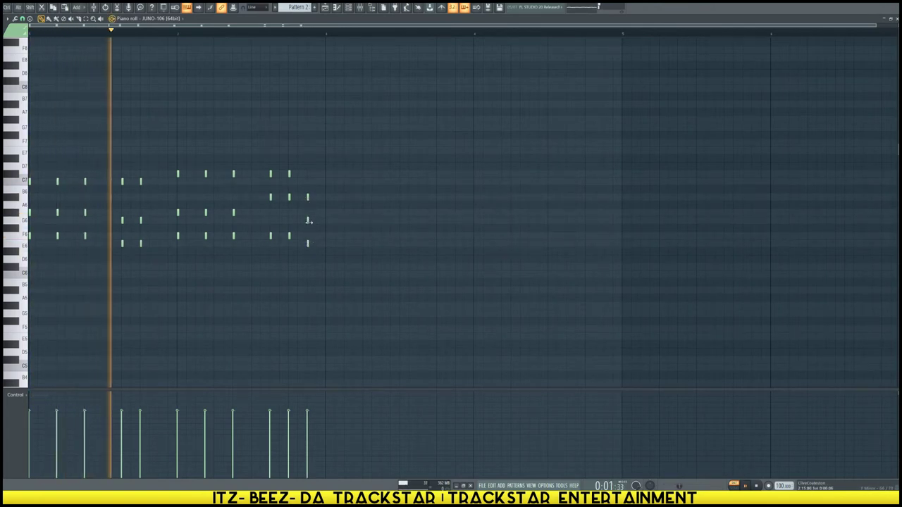
{"action": "left_click", "coordinate": [308, 221]}
{"action": "right_click", "coordinate": [307, 196]}
{"action": "left_click", "coordinate": [307, 188]}
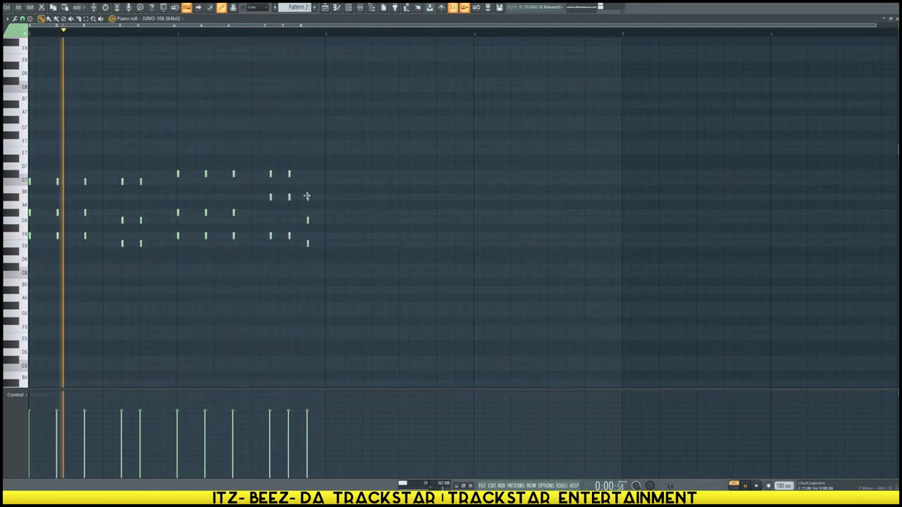
{"action": "left_click_drag", "start_coordinate": [308, 181], "coordinate": [307, 181]}
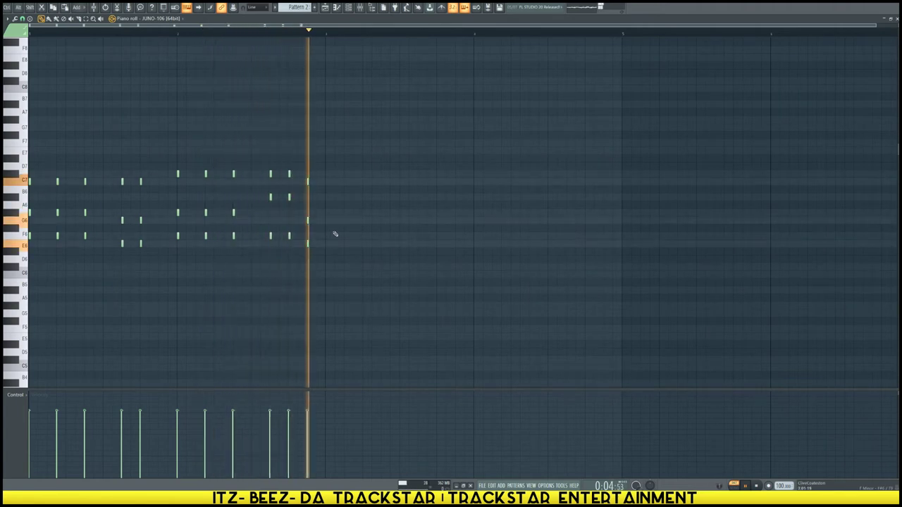
{"action": "key", "text": "space"}
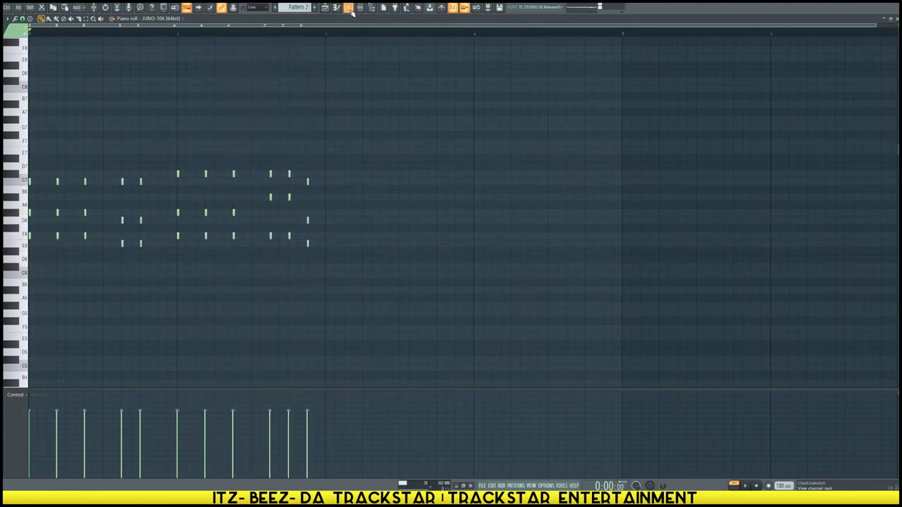
Open the JUNO-106, load another patch from its 1 Preset list, and play the pattern.
{"action": "left_click", "coordinate": [348, 8]}
{"action": "left_click", "coordinate": [512, 60]}
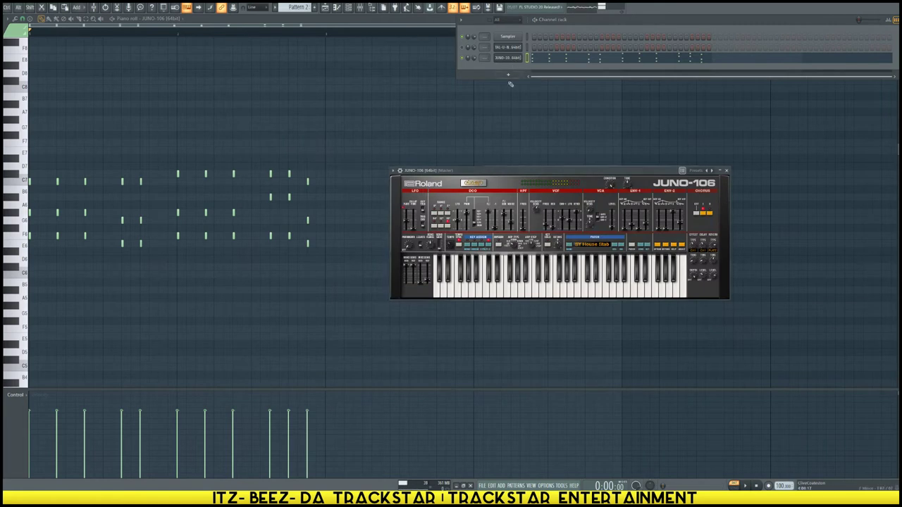
{"action": "left_click", "coordinate": [602, 245]}
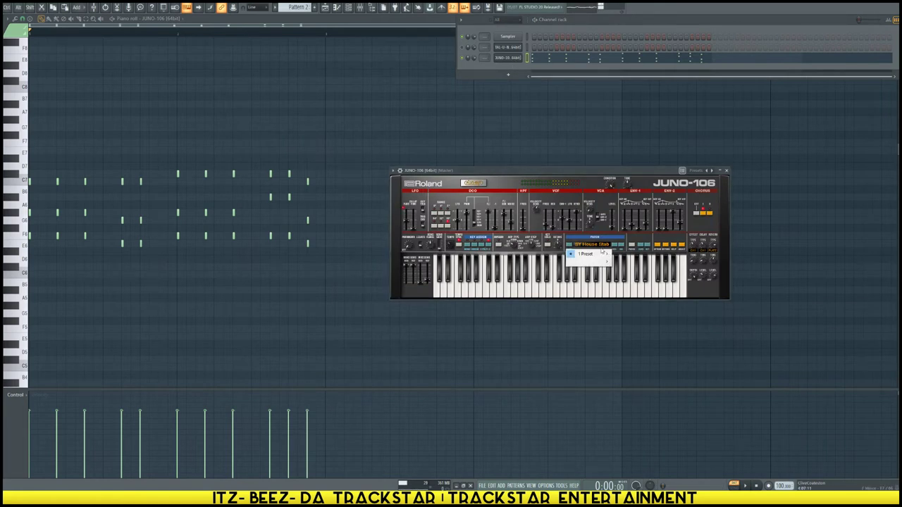
{"action": "mouse_move", "coordinate": [599, 254]}
{"action": "left_click", "coordinate": [645, 255]}
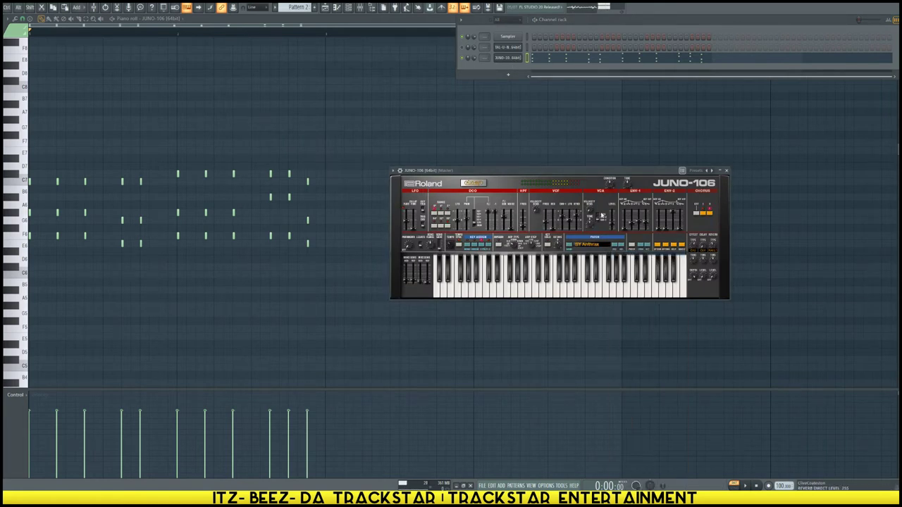
{"action": "left_click_drag", "start_coordinate": [564, 171], "coordinate": [506, 170]}
{"action": "key", "text": "space"}
Audition successive JUNO-106 patches over the playing pattern, settle on the Magic patch, and stop playback.
{"action": "left_click", "coordinate": [565, 248]}
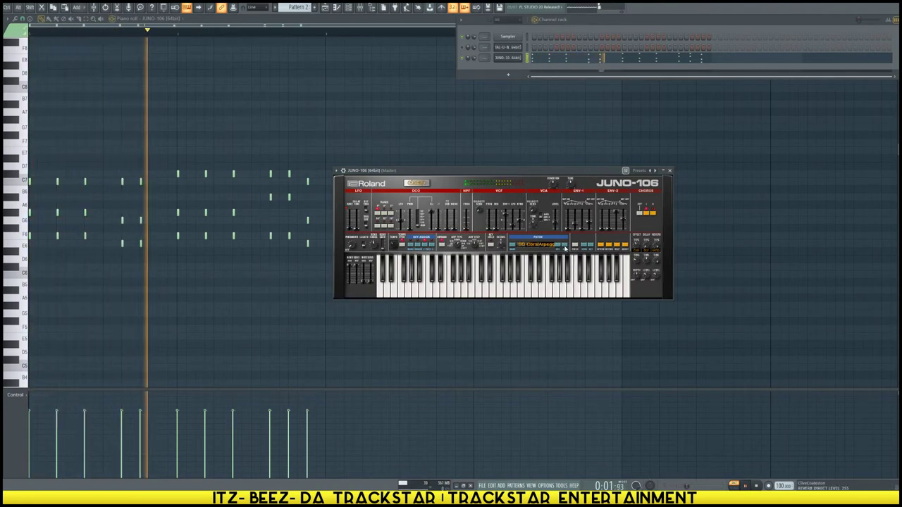
{"action": "left_click", "coordinate": [565, 248]}
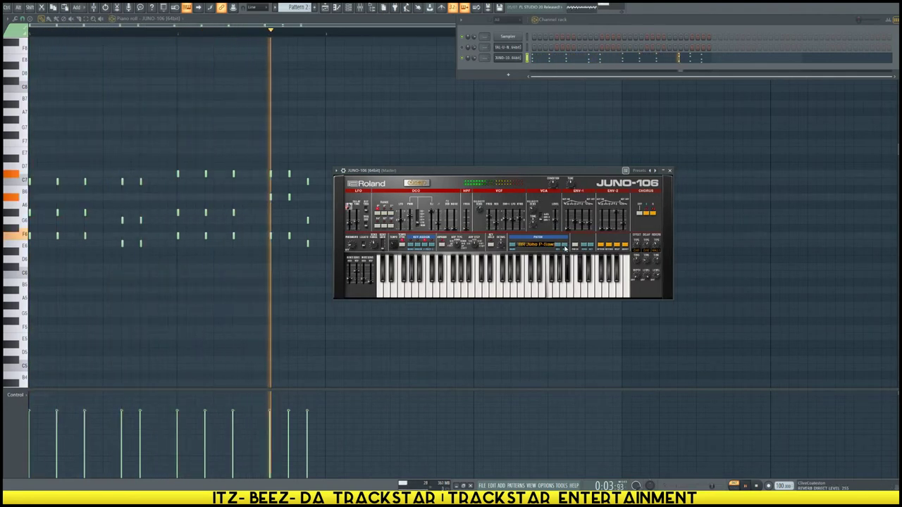
{"action": "left_click", "coordinate": [564, 248]}
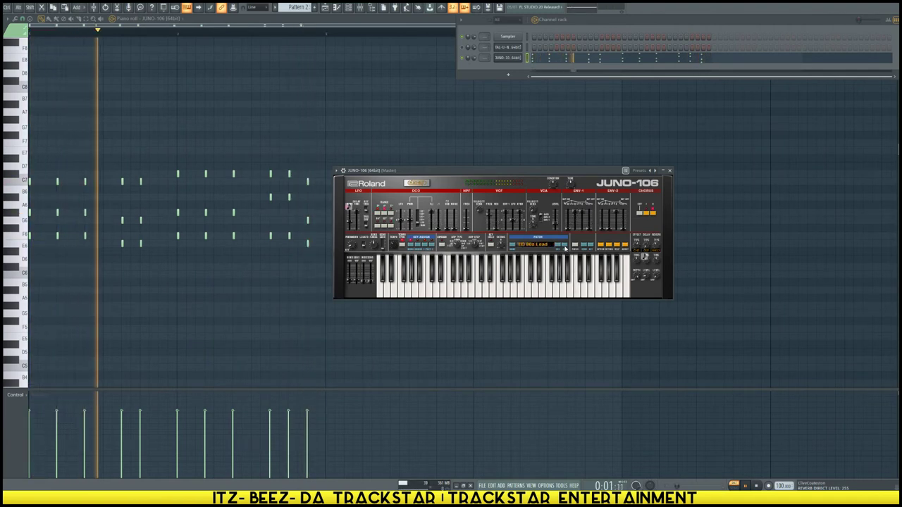
{"action": "left_click", "coordinate": [564, 248]}
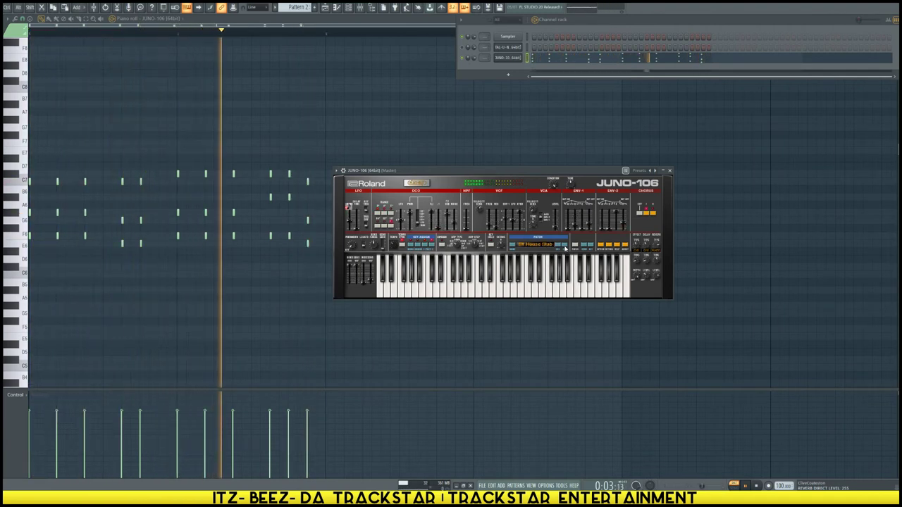
{"action": "left_click", "coordinate": [565, 248]}
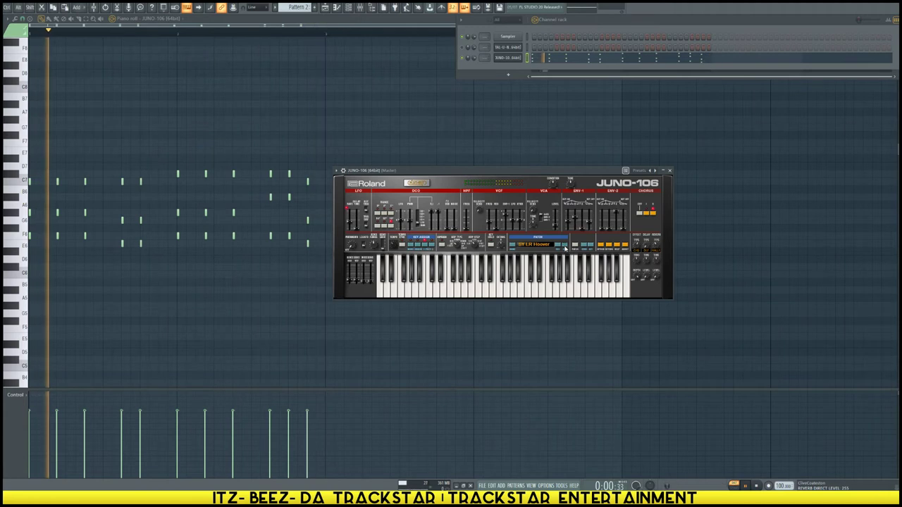
{"action": "left_click", "coordinate": [565, 249]}
{"action": "left_click", "coordinate": [565, 249]}
{"action": "left_click", "coordinate": [565, 248]}
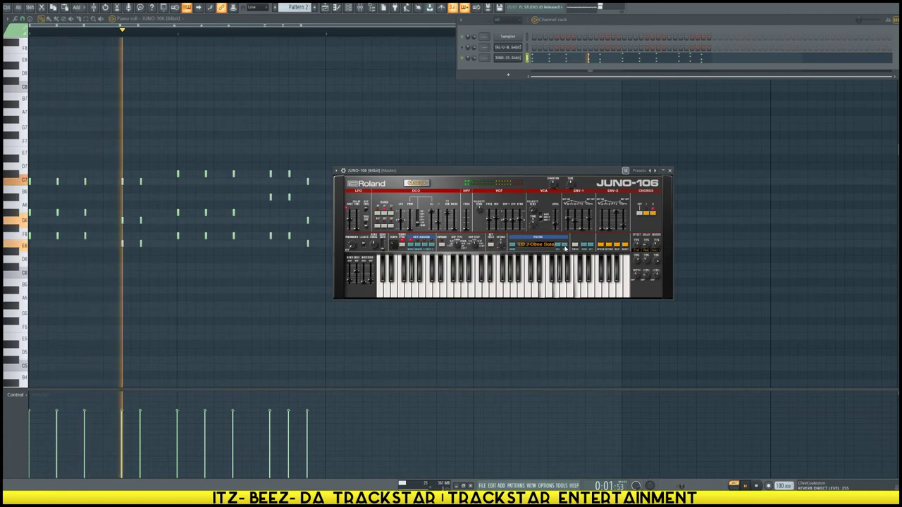
{"action": "left_click", "coordinate": [564, 249]}
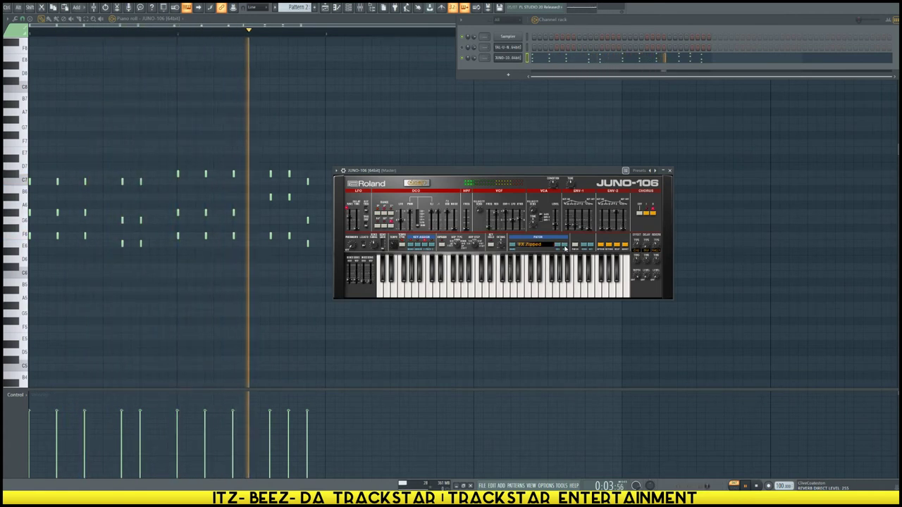
{"action": "left_click", "coordinate": [564, 248]}
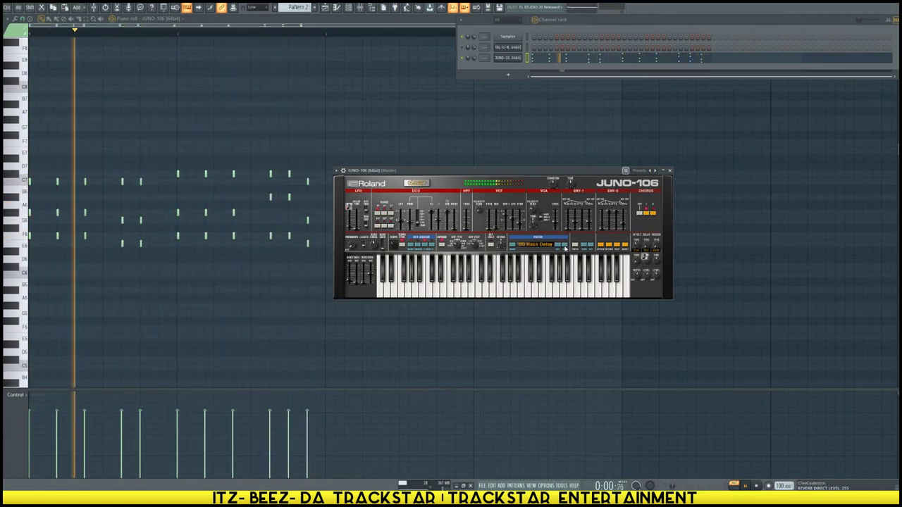
{"action": "left_click", "coordinate": [564, 248]}
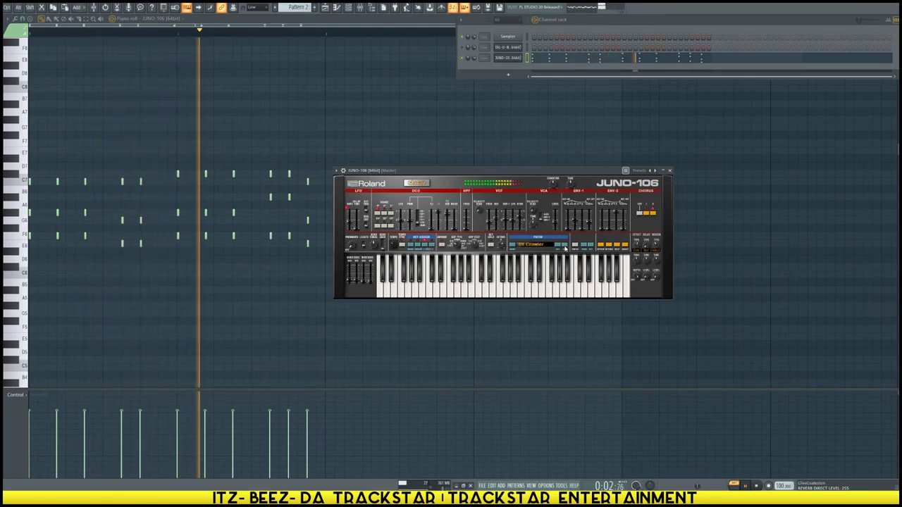
{"action": "left_click", "coordinate": [564, 248]}
{"action": "left_click", "coordinate": [565, 248]}
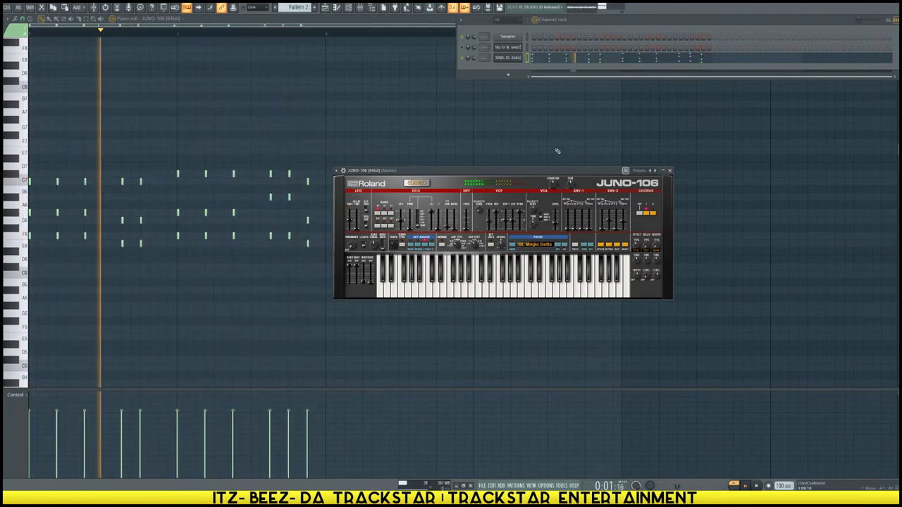
{"action": "key", "text": "space"}
Add an AIR Music Xpand!2 instrument channel and copy the JUNO-106 chord notes into it.
{"action": "left_click", "coordinate": [508, 74]}
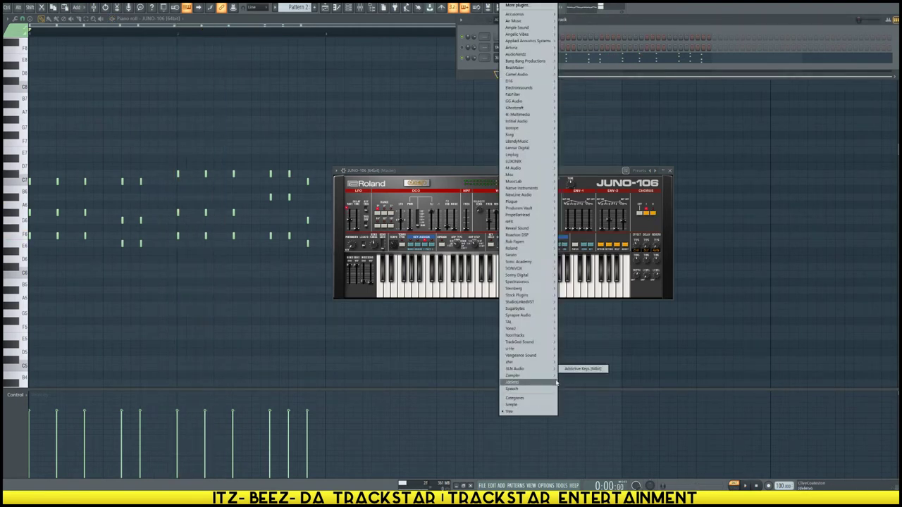
{"action": "mouse_move", "coordinate": [525, 362]}
{"action": "mouse_move", "coordinate": [525, 20]}
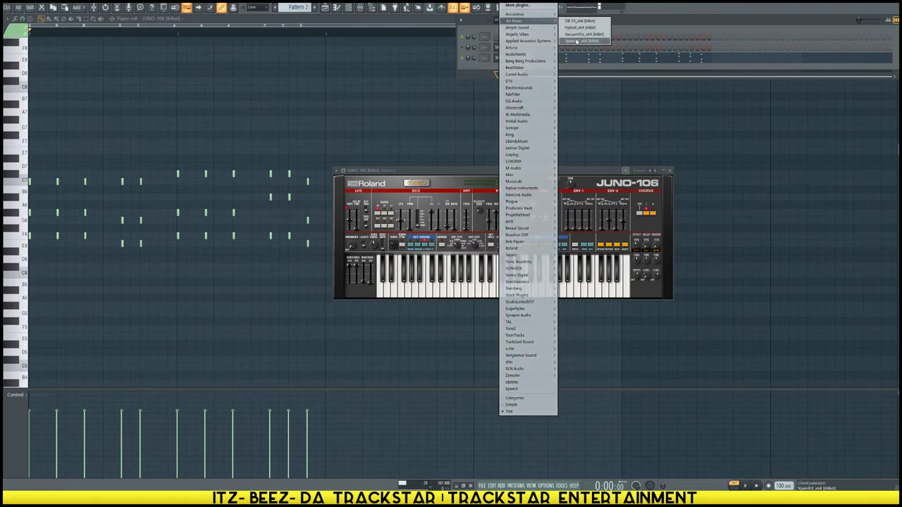
{"action": "left_click", "coordinate": [582, 40]}
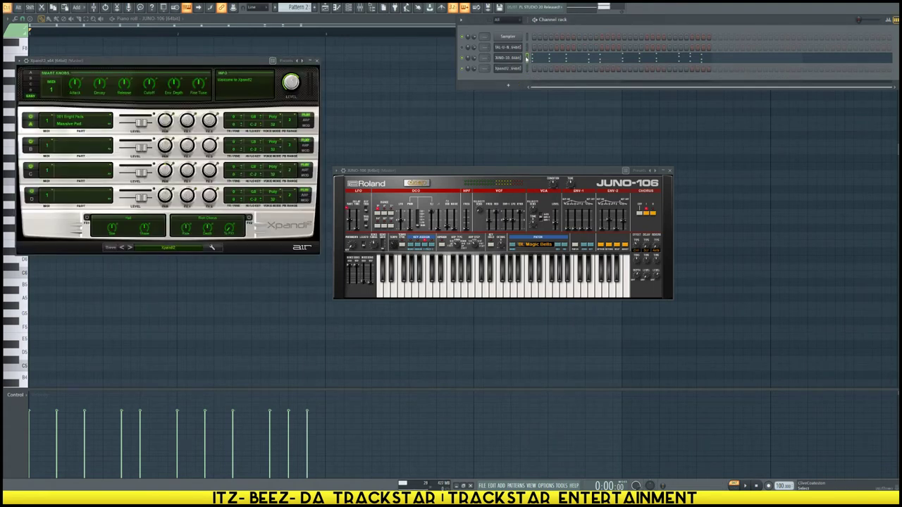
Load the Xylophone mallet patch into part A of Xpand!2.
{"action": "left_click", "coordinate": [78, 131]}
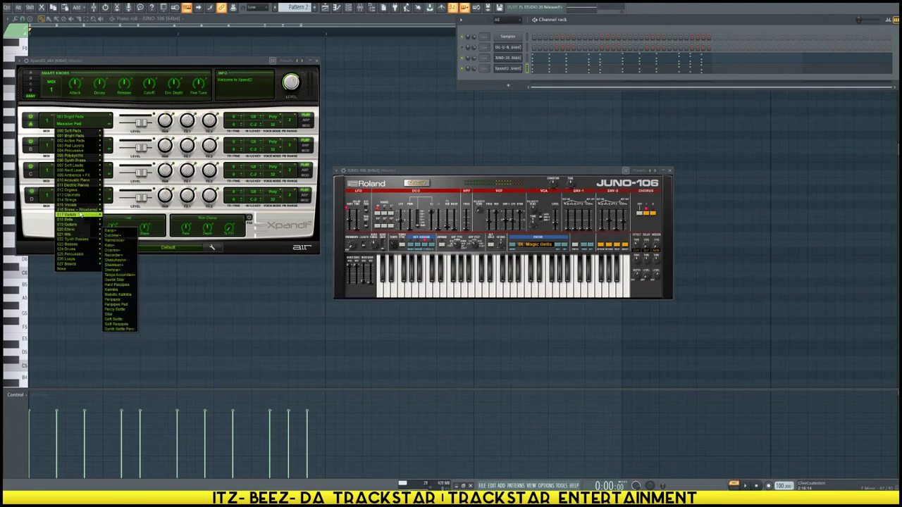
{"action": "mouse_move", "coordinate": [83, 210]}
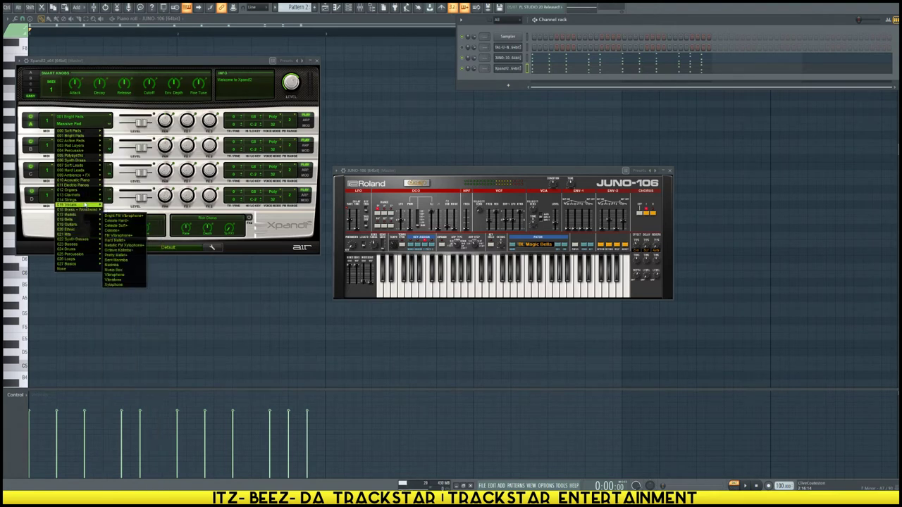
{"action": "left_click", "coordinate": [133, 284]}
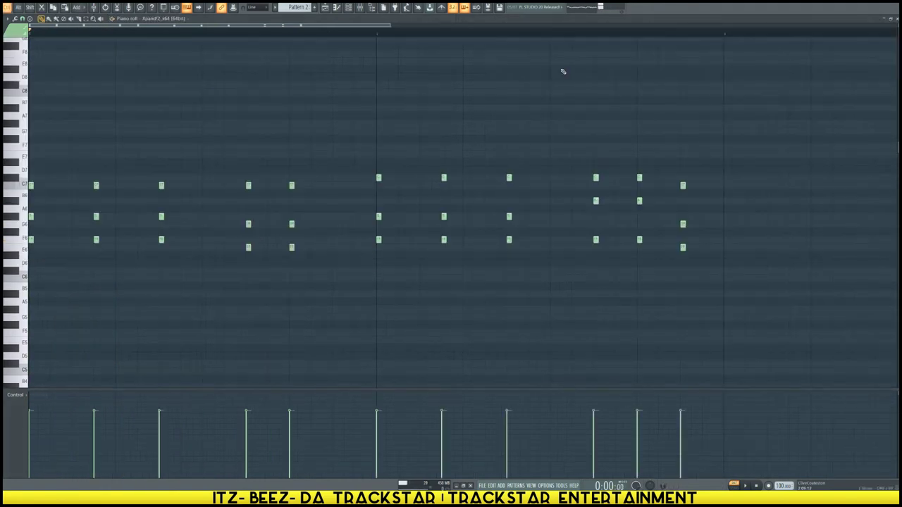
Transpose the Xpand!2 chord notes down two octaves and play the pattern to check the layered sound.
{"action": "key", "text": "ctrl+Down"}
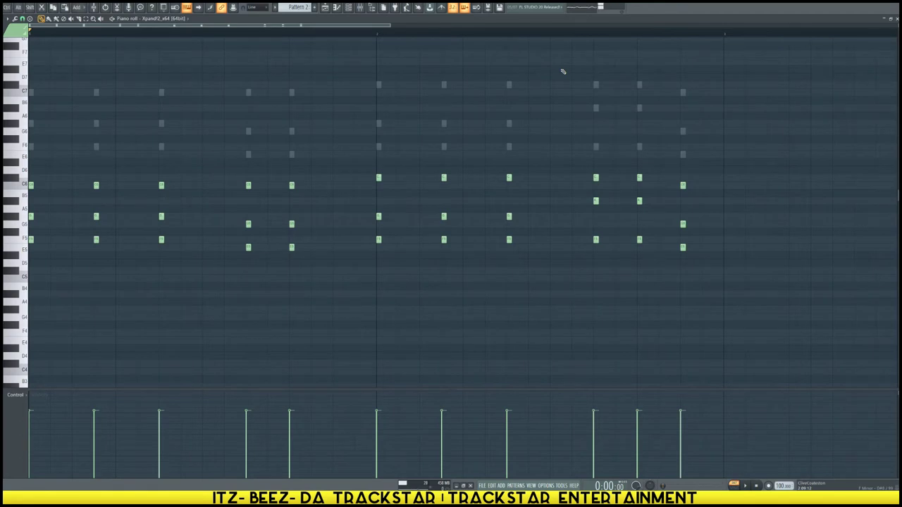
{"action": "key", "text": "space"}
{"action": "key", "text": "ctrl+Down"}
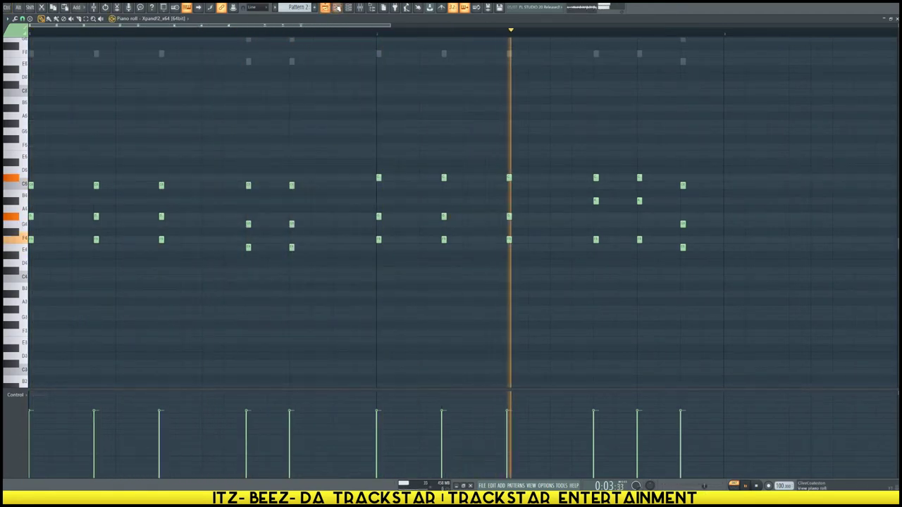
{"action": "left_click", "coordinate": [348, 8]}
{"action": "key", "text": "space"}
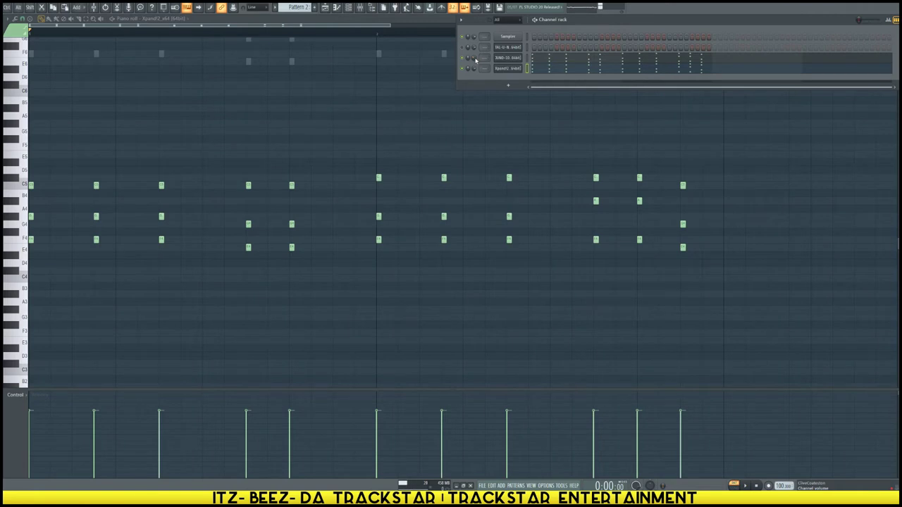
{"action": "key", "text": "space"}
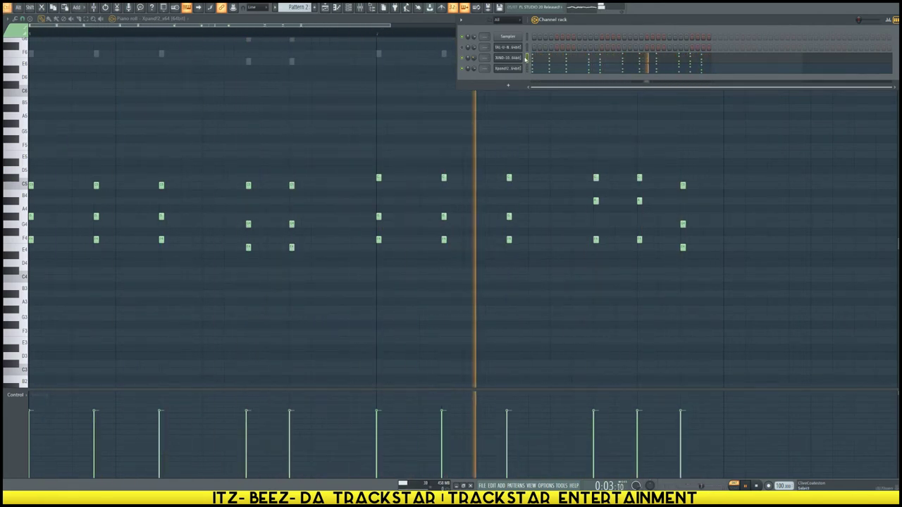
{"action": "key", "text": "space"}
Add a Tone2 IcarusX64 instrument channel and paste the two-bar chord notes into it.
{"action": "left_click", "coordinate": [508, 86]}
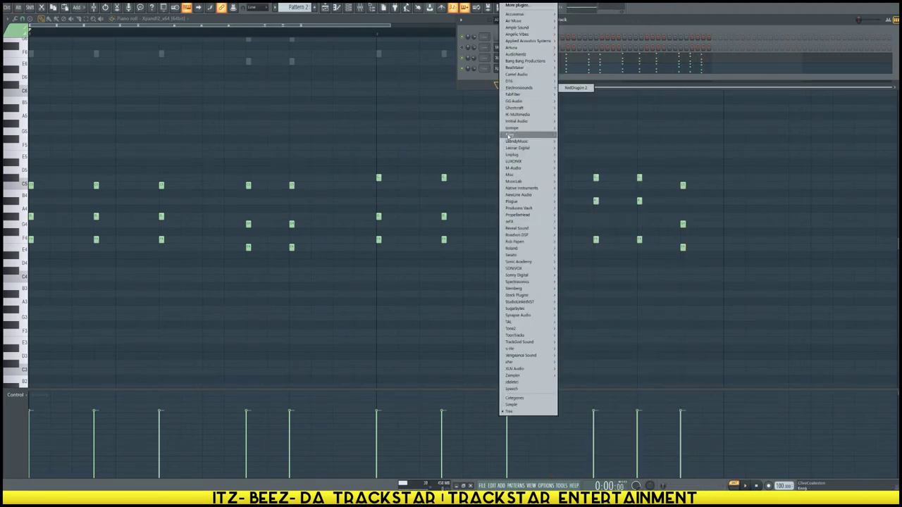
{"action": "mouse_move", "coordinate": [535, 40]}
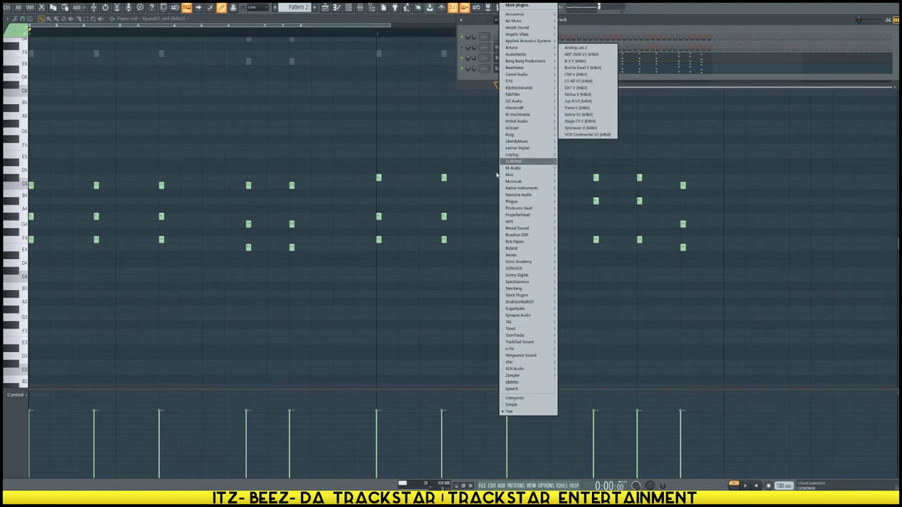
{"action": "mouse_move", "coordinate": [534, 331]}
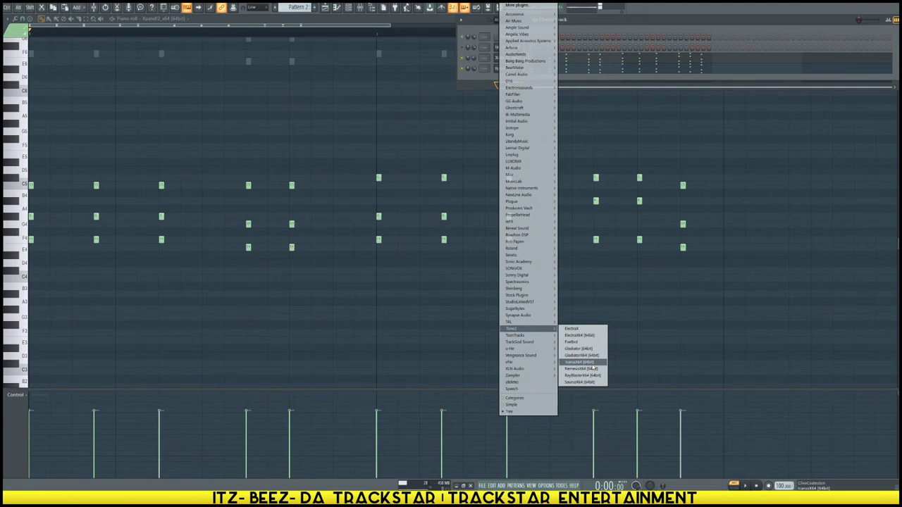
{"action": "left_click", "coordinate": [585, 361]}
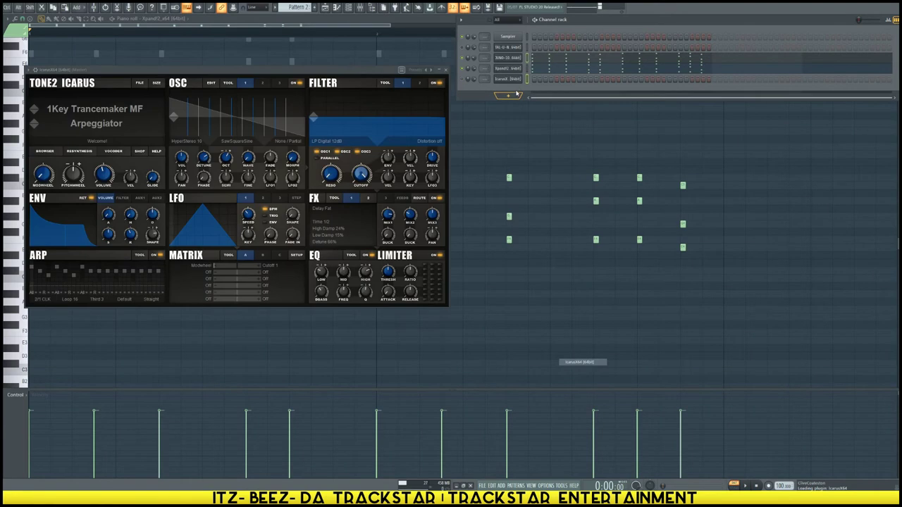
{"action": "right_click", "coordinate": [515, 81]}
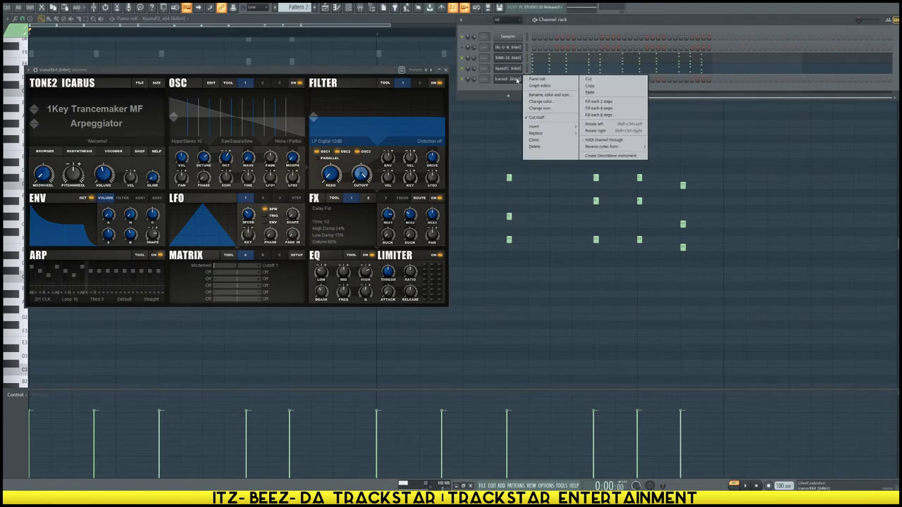
{"action": "left_click", "coordinate": [509, 86]}
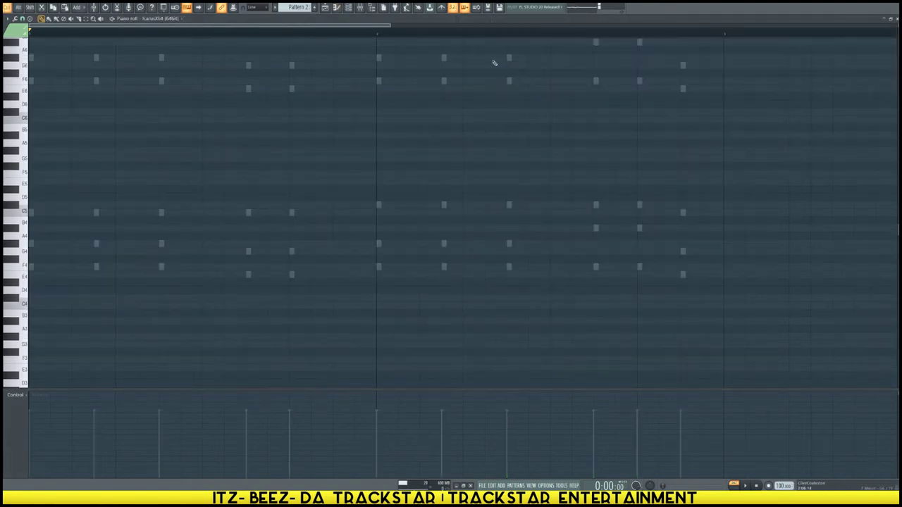
{"action": "left_click", "coordinate": [348, 7]}
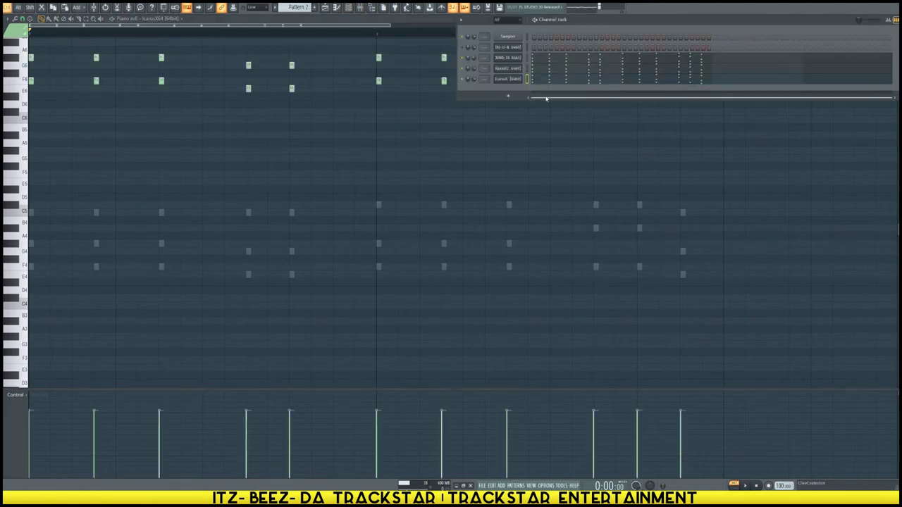
Audition successive Icarus patches over the playing pattern, ending on A dual Arp MF in the Arpeggiator category.
{"action": "left_click", "coordinate": [510, 80]}
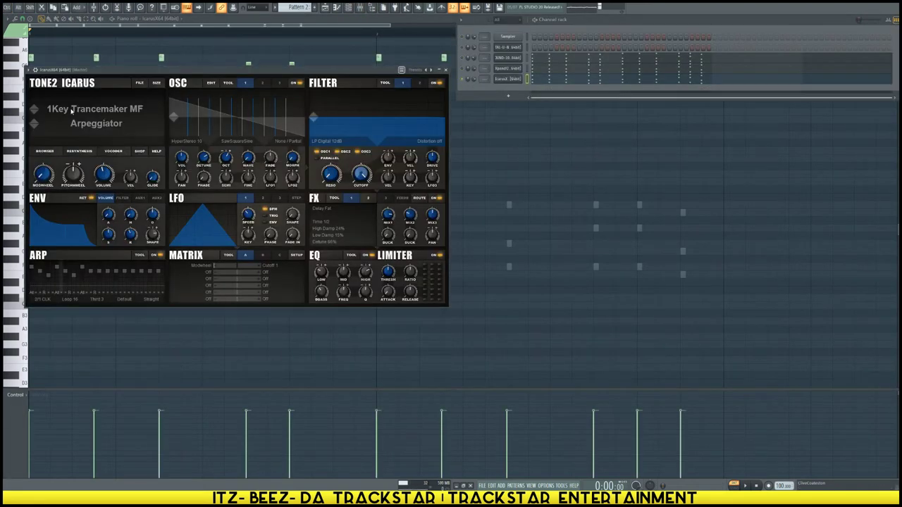
{"action": "left_click", "coordinate": [34, 126]}
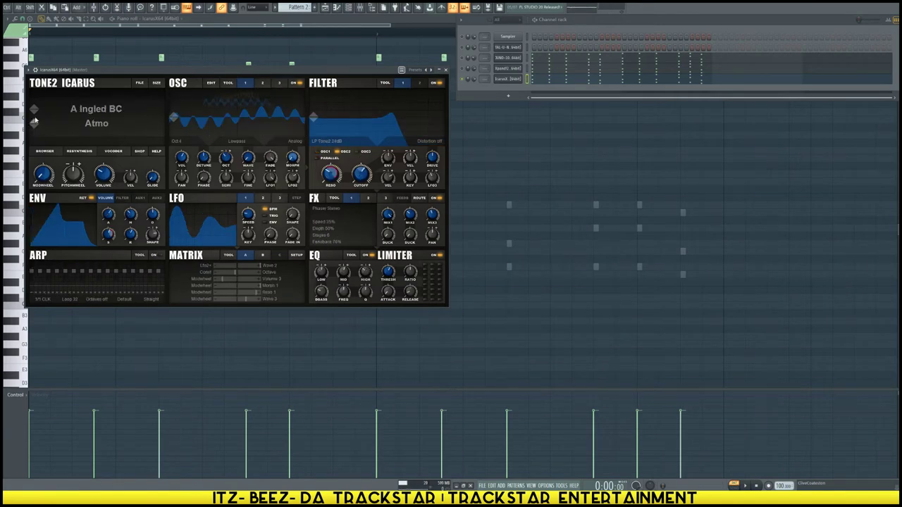
{"action": "left_click", "coordinate": [34, 110]}
{"action": "left_click", "coordinate": [34, 110]}
{"action": "key", "text": "space"}
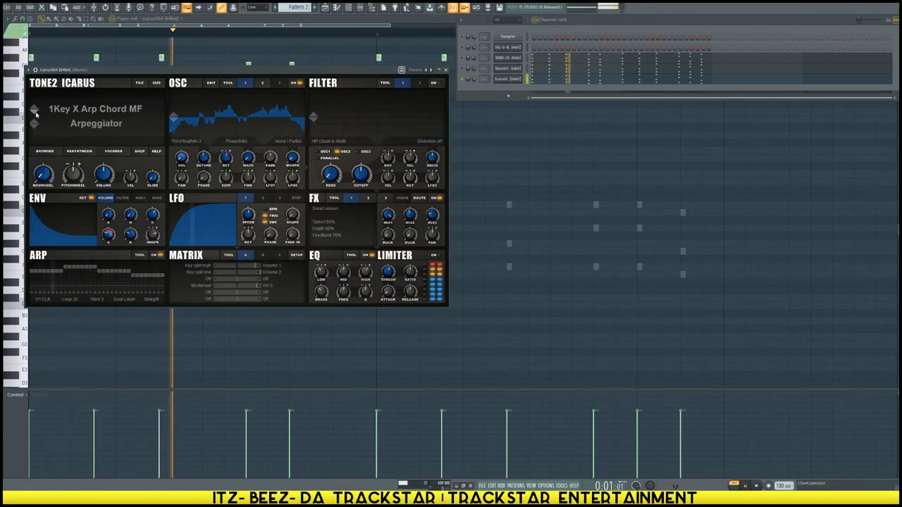
{"action": "left_click", "coordinate": [34, 110]}
{"action": "left_click", "coordinate": [34, 111]}
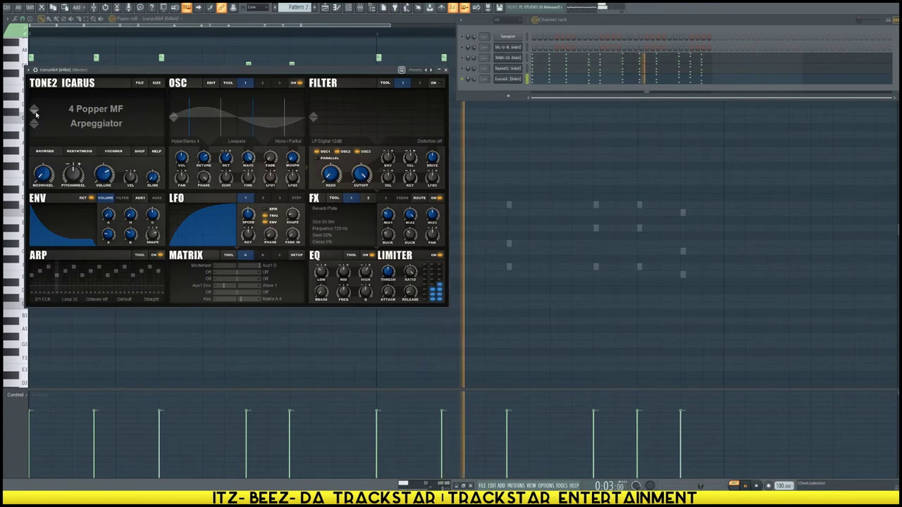
{"action": "left_click", "coordinate": [36, 111]}
{"action": "left_click", "coordinate": [35, 111]}
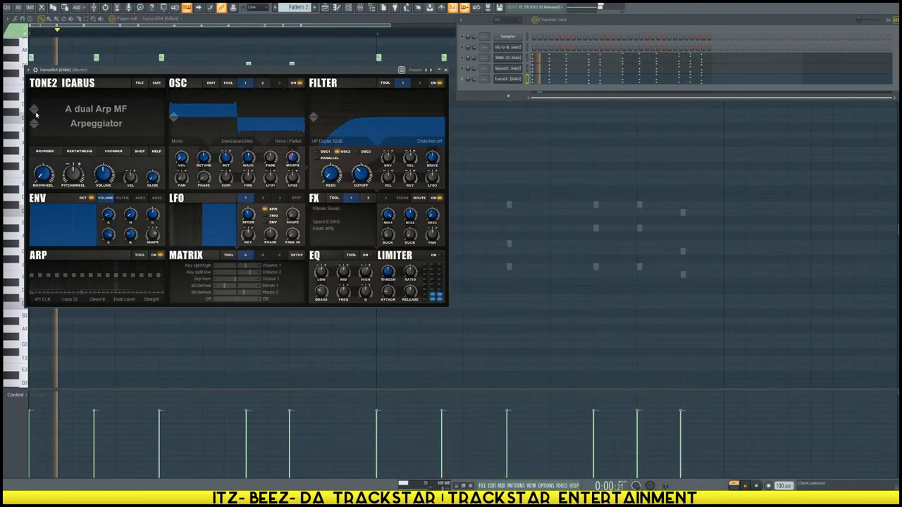
Stretch the Icarus chord notes with the articulator so that each chord lasts until the following one.
{"action": "left_click", "coordinate": [477, 82]}
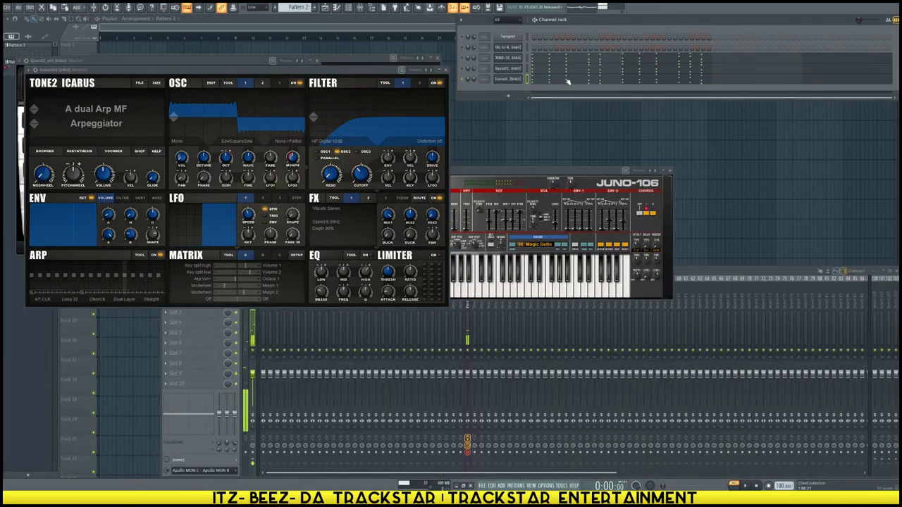
{"action": "key", "text": "F12"}
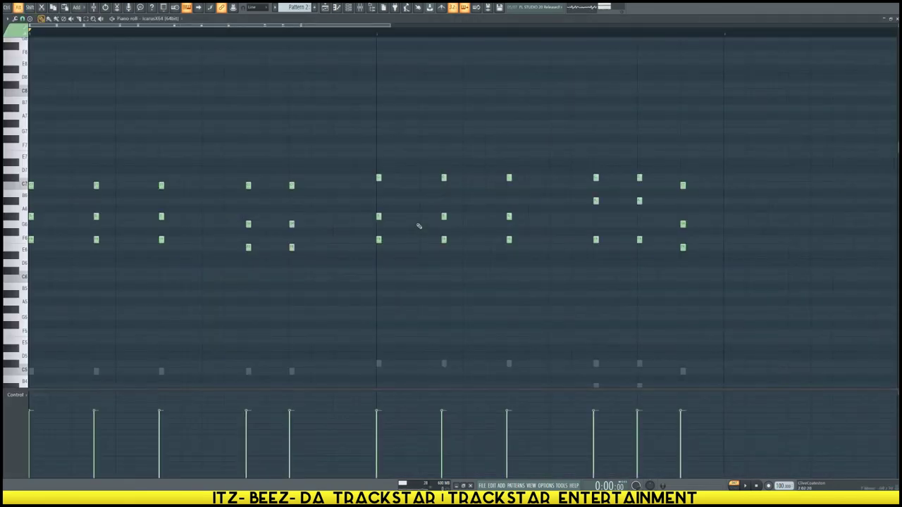
{"action": "key", "text": "alt+l"}
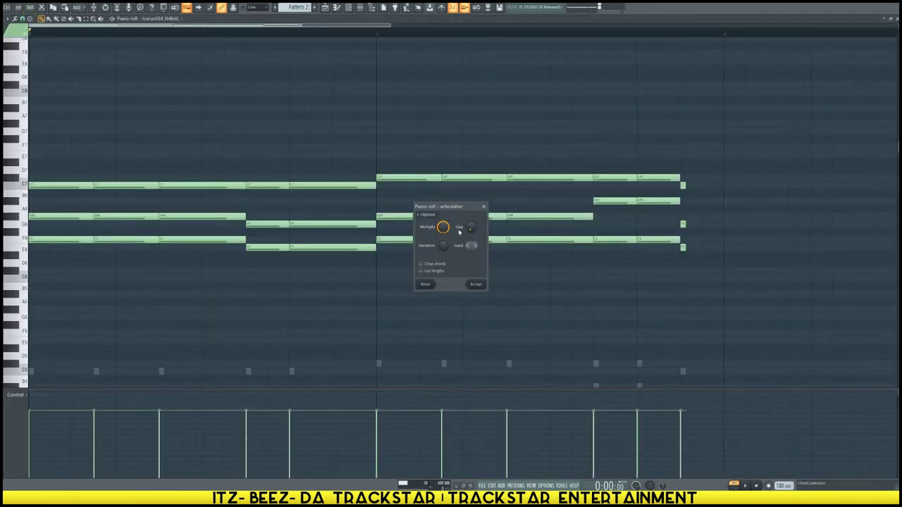
{"action": "key", "text": "Return"}
Delete the second, third and fifth chords in bar 1 of the Icarus part.
{"action": "right_click", "coordinate": [131, 216]}
{"action": "right_click", "coordinate": [127, 185]}
{"action": "right_click", "coordinate": [127, 240]}
{"action": "right_click", "coordinate": [197, 239]}
{"action": "right_click", "coordinate": [198, 216]}
{"action": "right_click", "coordinate": [205, 185]}
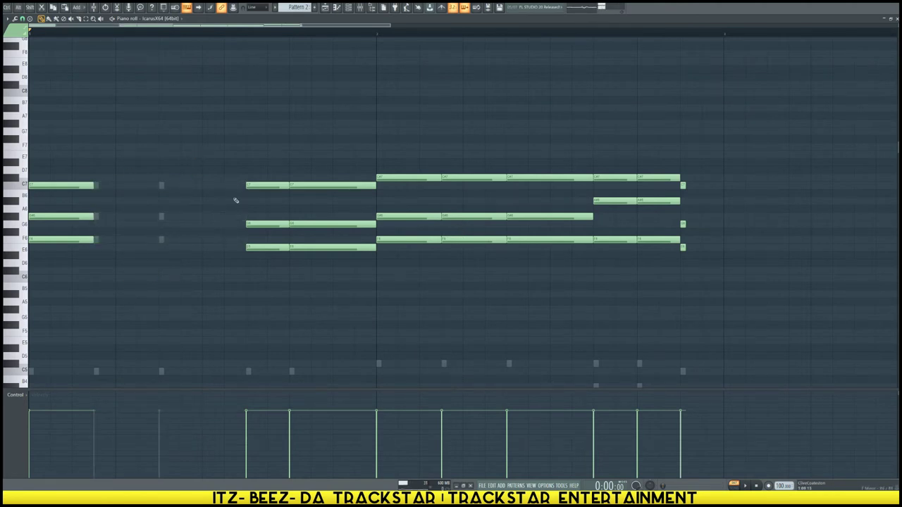
{"action": "right_click", "coordinate": [336, 186]}
{"action": "right_click", "coordinate": [332, 225]}
{"action": "right_click", "coordinate": [329, 246]}
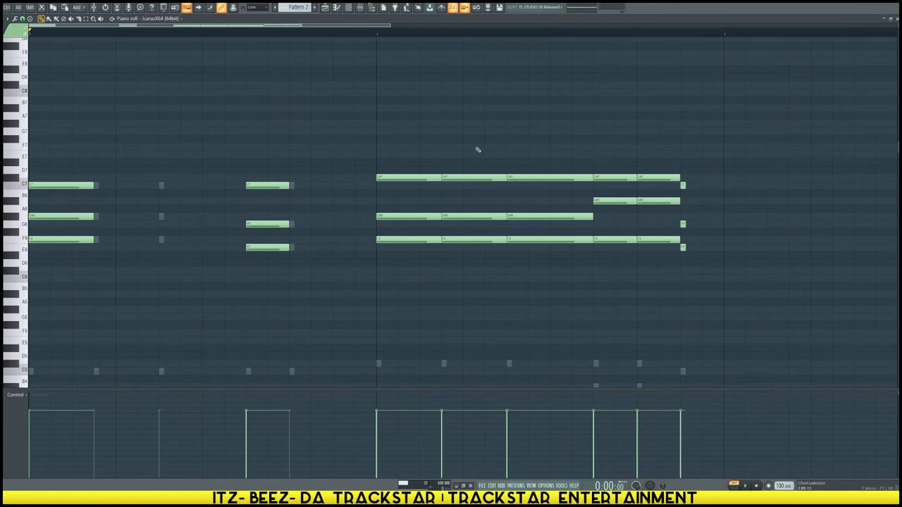
Delete the second, third and fifth chords in bar 2 of the Icarus part.
{"action": "right_click", "coordinate": [480, 178]}
{"action": "right_click", "coordinate": [488, 216]}
{"action": "right_click", "coordinate": [495, 240]}
{"action": "right_click", "coordinate": [529, 240]}
{"action": "right_click", "coordinate": [542, 216]}
{"action": "right_click", "coordinate": [578, 178]}
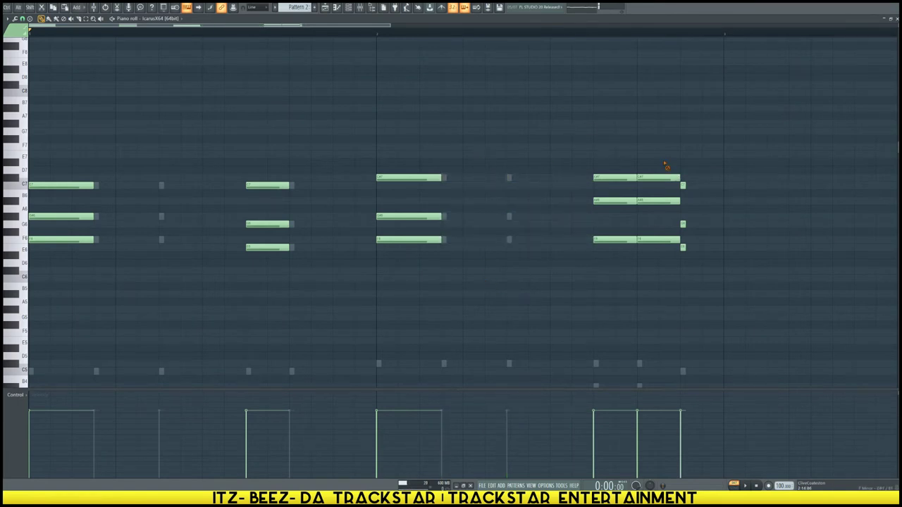
{"action": "right_click", "coordinate": [666, 178]}
{"action": "right_click", "coordinate": [666, 201]}
{"action": "right_click", "coordinate": [667, 239]}
Lengthen the last Icarus chord to the end of bar 2, close the gaps between chords with the articulator, and play the pattern.
{"action": "left_click_drag", "start_coordinate": [712, 270], "coordinate": [731, 193]}
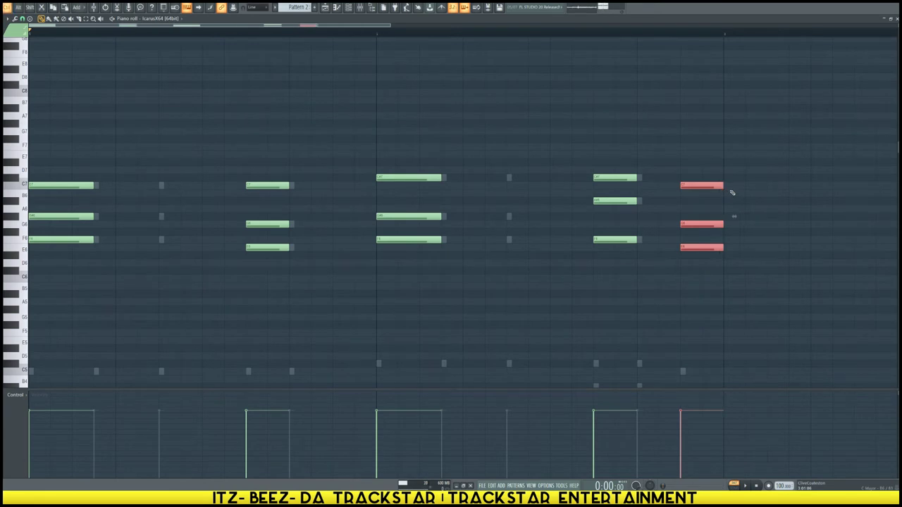
{"action": "left_click", "coordinate": [652, 260]}
{"action": "key", "text": "alt+l"}
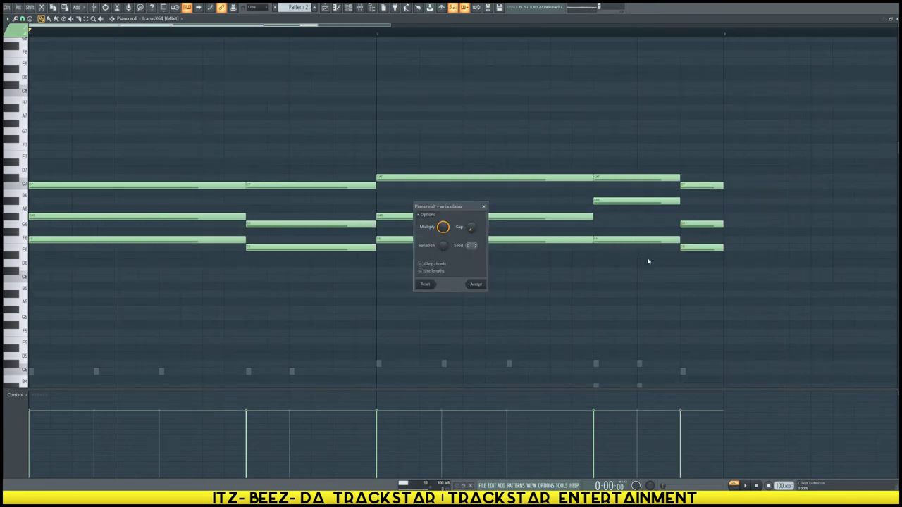
{"action": "key", "text": "Return"}
{"action": "key", "text": "space"}
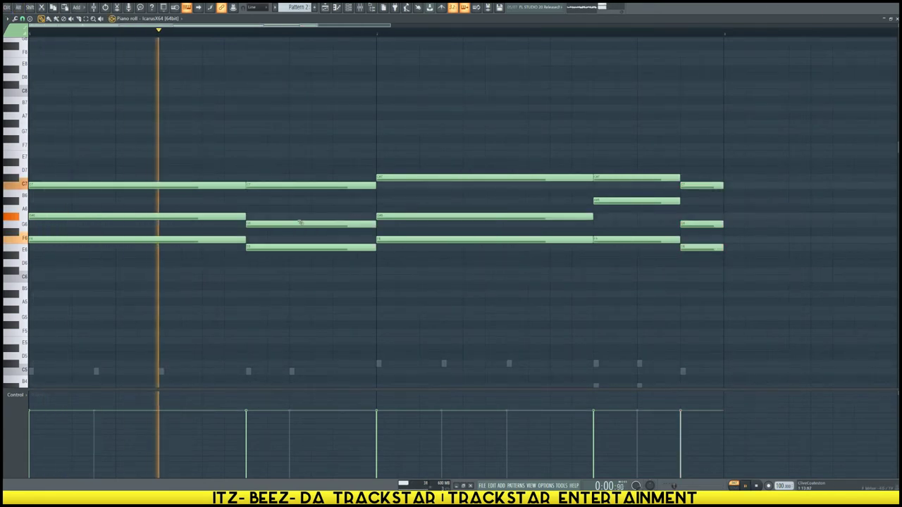
Reopen Icarus, switch it to the A Funky Rap MF arpeggiator patch, and audition it with the pattern.
{"action": "left_click", "coordinate": [359, 10]}
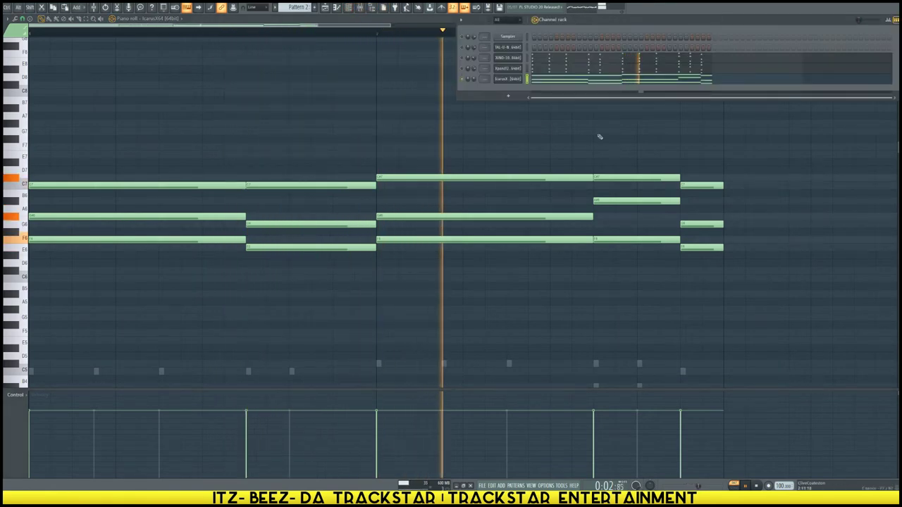
{"action": "left_click", "coordinate": [505, 78]}
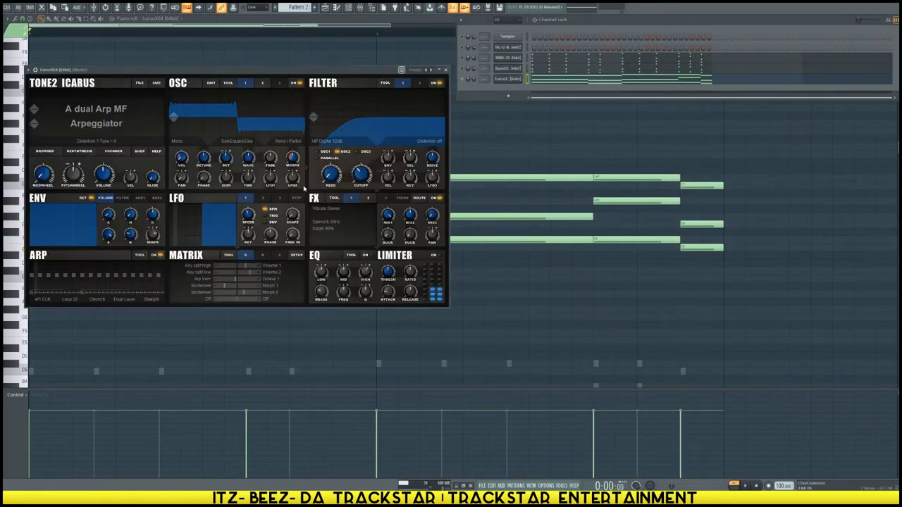
{"action": "left_click_drag", "start_coordinate": [193, 74], "coordinate": [298, 111]}
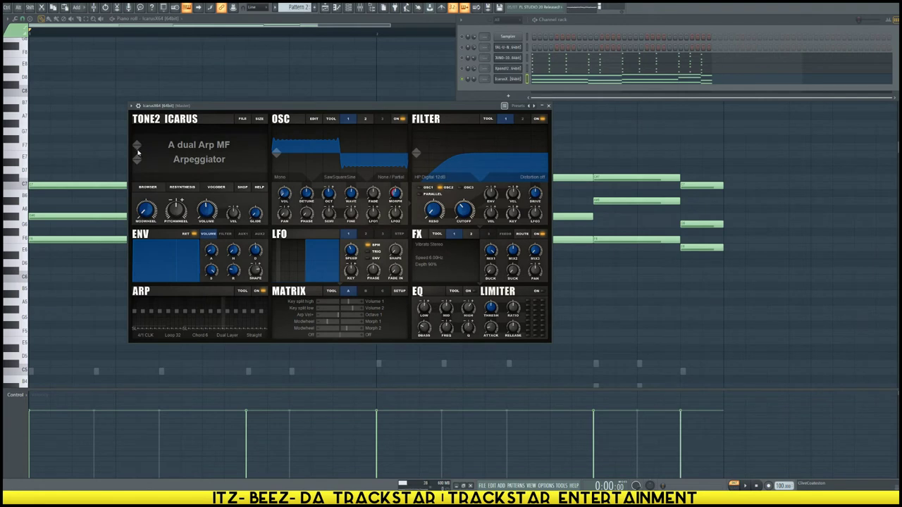
{"action": "left_click", "coordinate": [137, 153]}
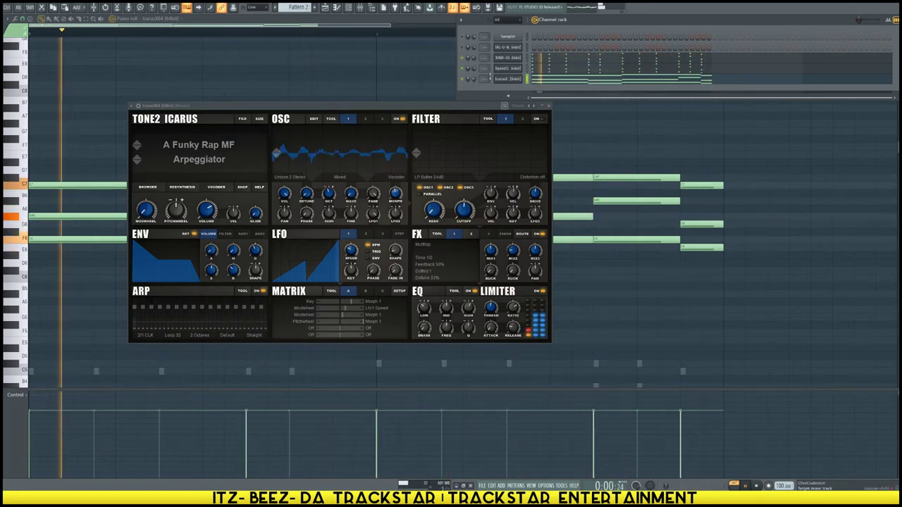
{"action": "key", "text": "space"}
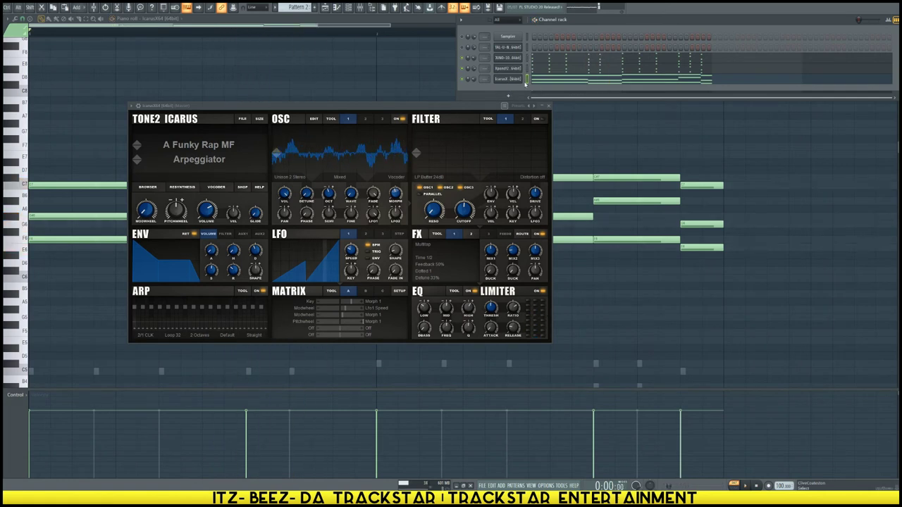
Add a Nexus instrument channel to the channel rack.
{"action": "left_click", "coordinate": [514, 94]}
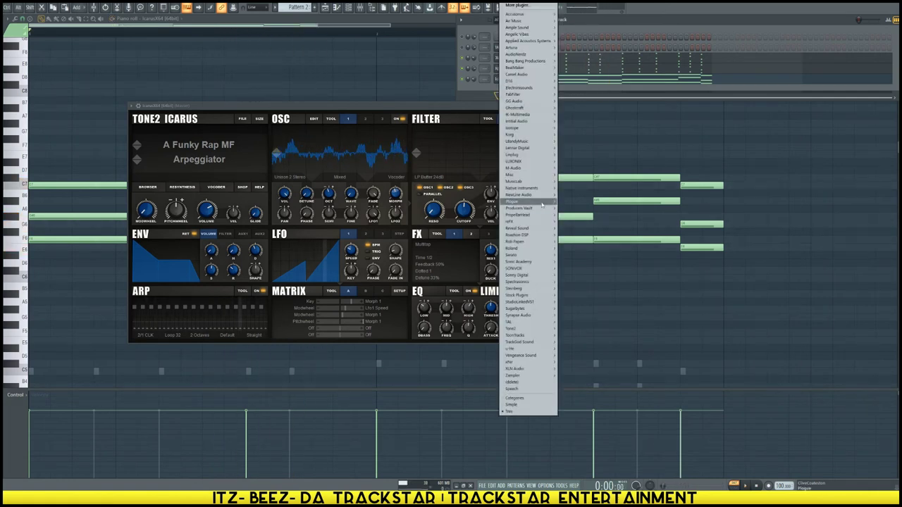
{"action": "mouse_move", "coordinate": [530, 155]}
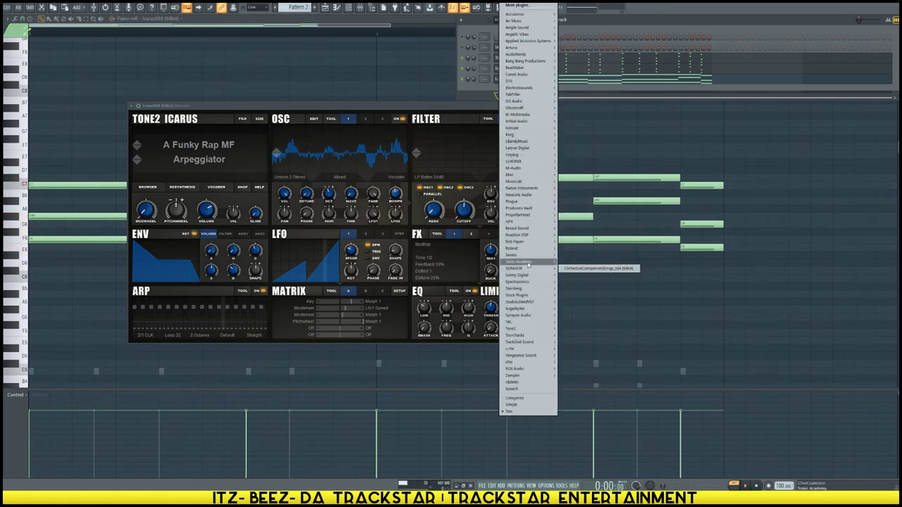
{"action": "mouse_move", "coordinate": [517, 192]}
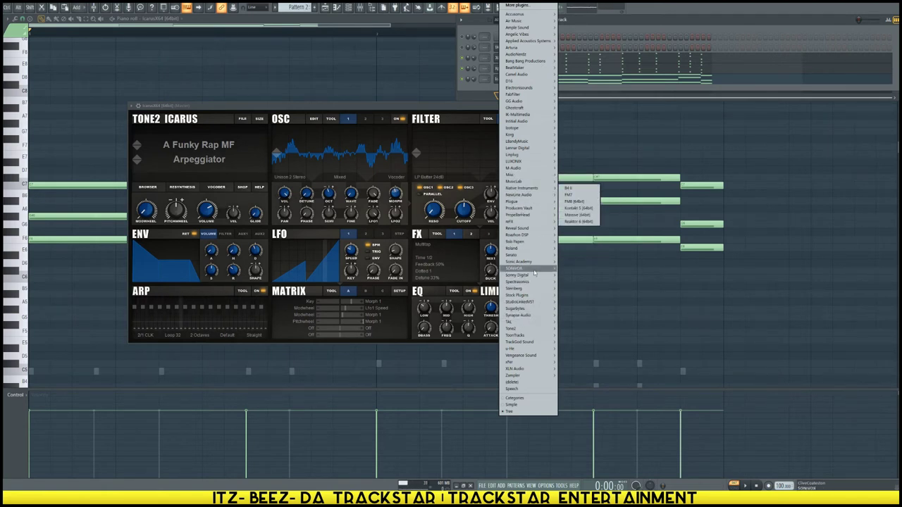
{"action": "mouse_move", "coordinate": [543, 222]}
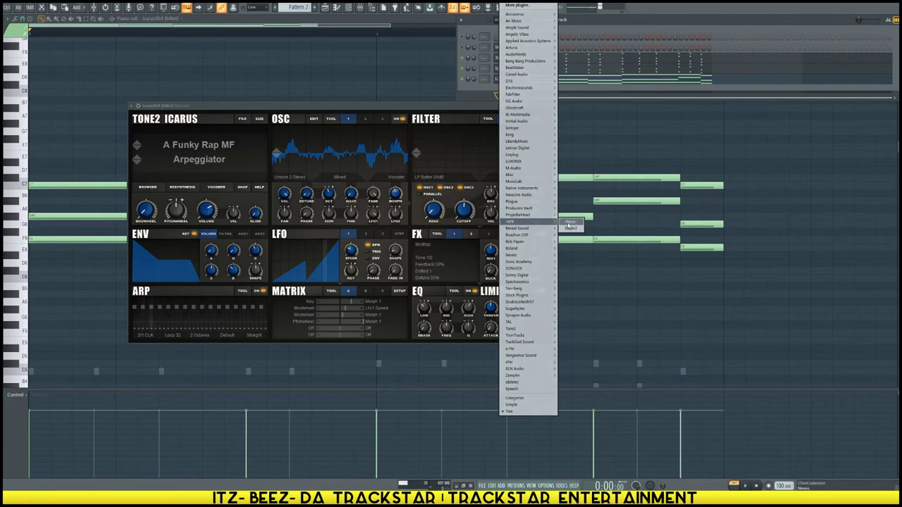
{"action": "left_click", "coordinate": [571, 223]}
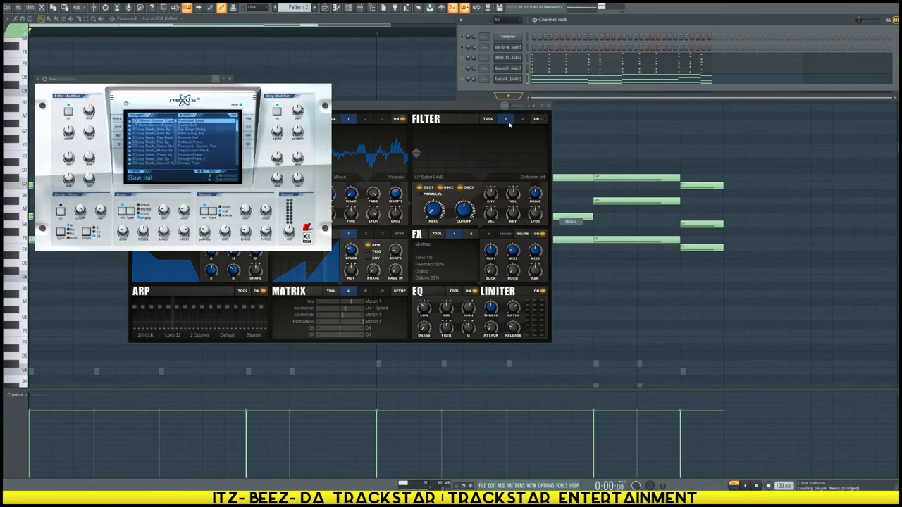
Add a Spectrasonics Trilian channel, dismiss its splash screen, and move its window clear of Nexus.
{"action": "left_click", "coordinate": [511, 97]}
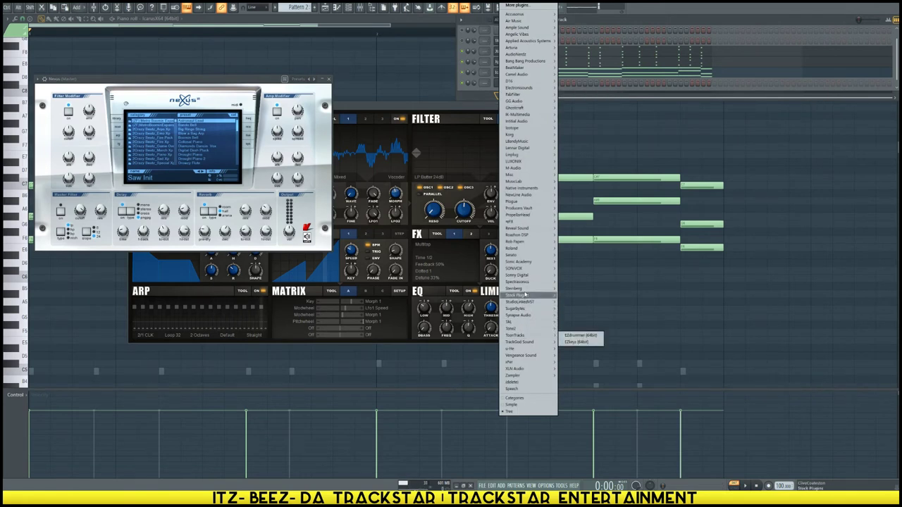
{"action": "mouse_move", "coordinate": [546, 284]}
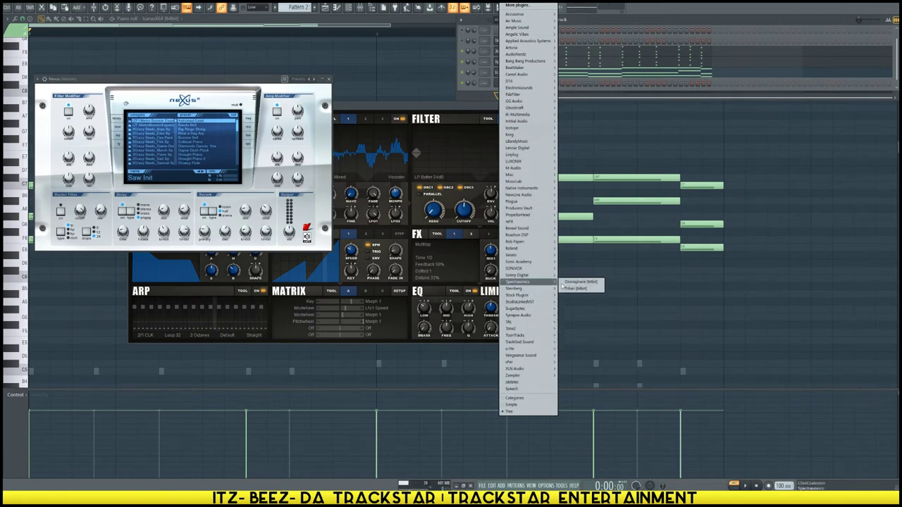
{"action": "left_click", "coordinate": [574, 288]}
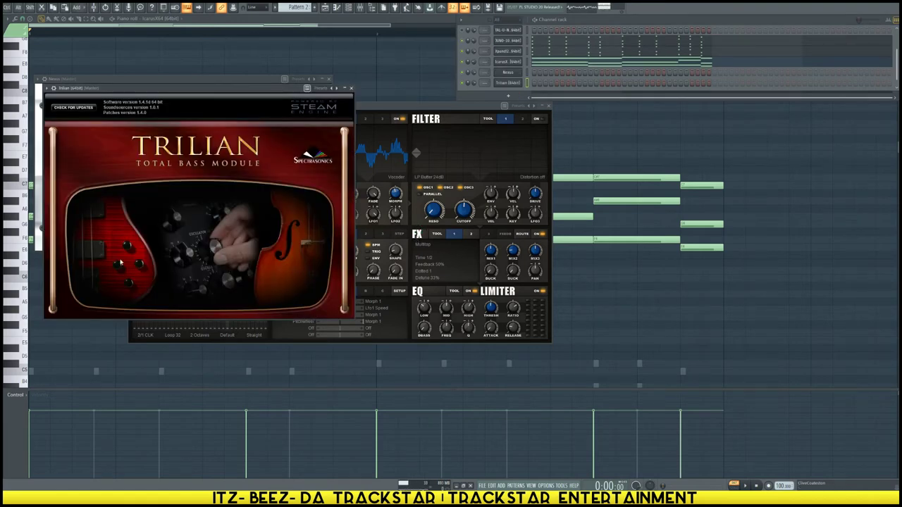
{"action": "left_click", "coordinate": [171, 196]}
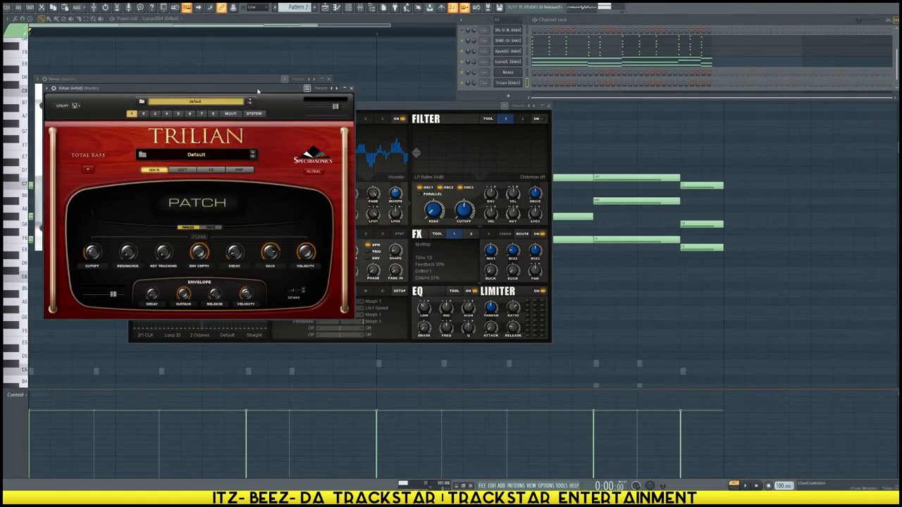
{"action": "left_click_drag", "start_coordinate": [258, 91], "coordinate": [604, 171]}
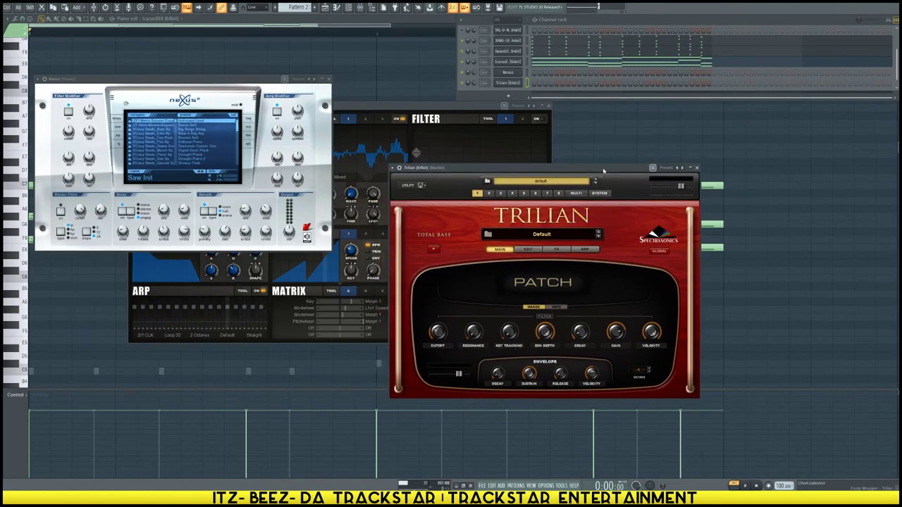
Load the Trilian Ac 1 - Full Range Character patch from Trilian's Bass - Acoustic category.
{"action": "left_click", "coordinate": [535, 249]}
{"action": "left_click", "coordinate": [541, 235]}
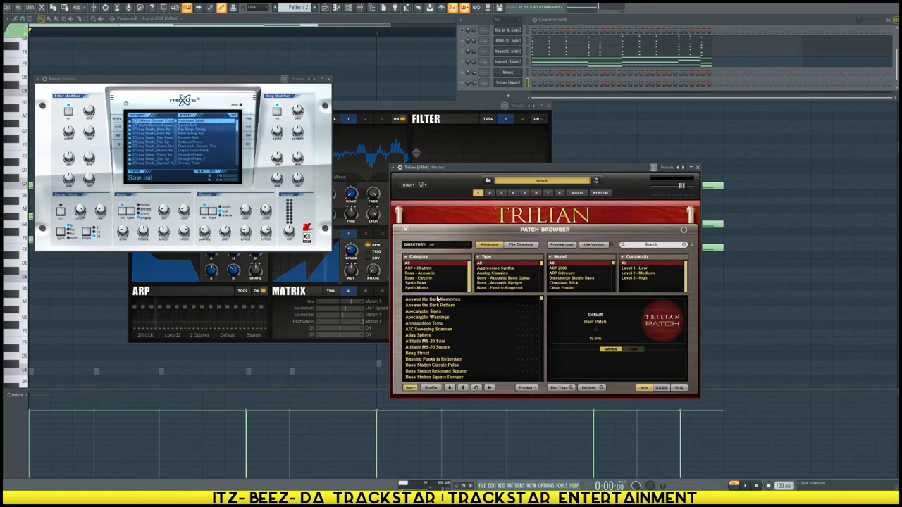
{"action": "scroll", "coordinate": [442, 336], "scroll_direction": "down", "scroll_amount": 1}
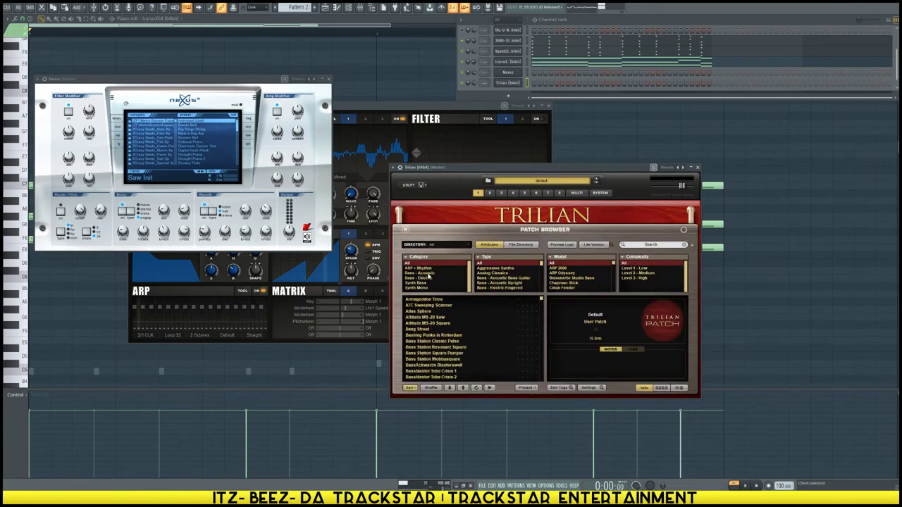
{"action": "left_click", "coordinate": [424, 279]}
{"action": "left_click", "coordinate": [423, 272]}
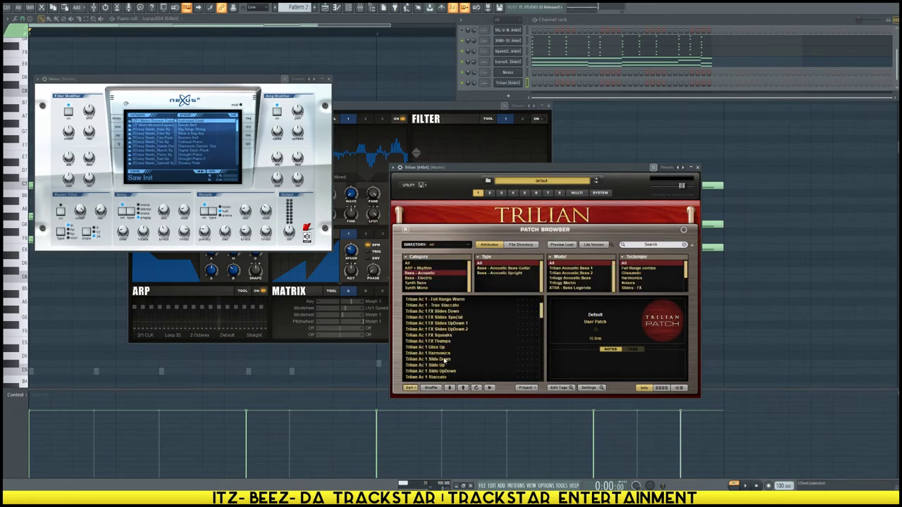
{"action": "scroll", "coordinate": [446, 361], "scroll_direction": "up", "scroll_amount": 1}
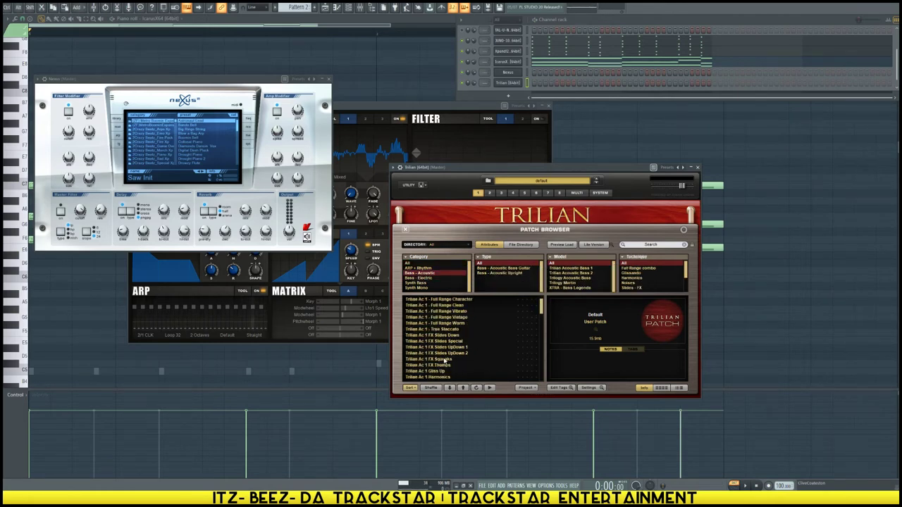
{"action": "left_click", "coordinate": [436, 306]}
{"action": "left_click", "coordinate": [444, 300]}
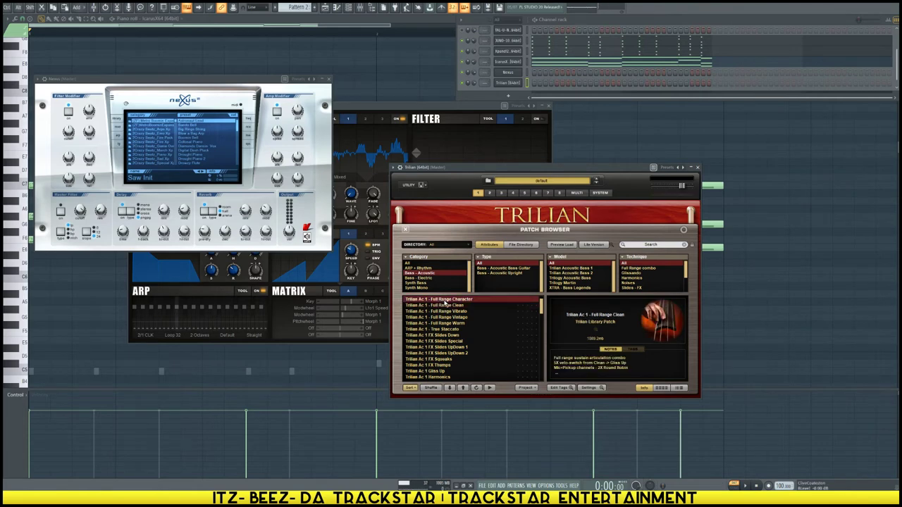
Open the Trilian channel's piano roll and dismiss the incoming message notification.
{"action": "right_click", "coordinate": [519, 83]}
{"action": "left_click", "coordinate": [544, 84]}
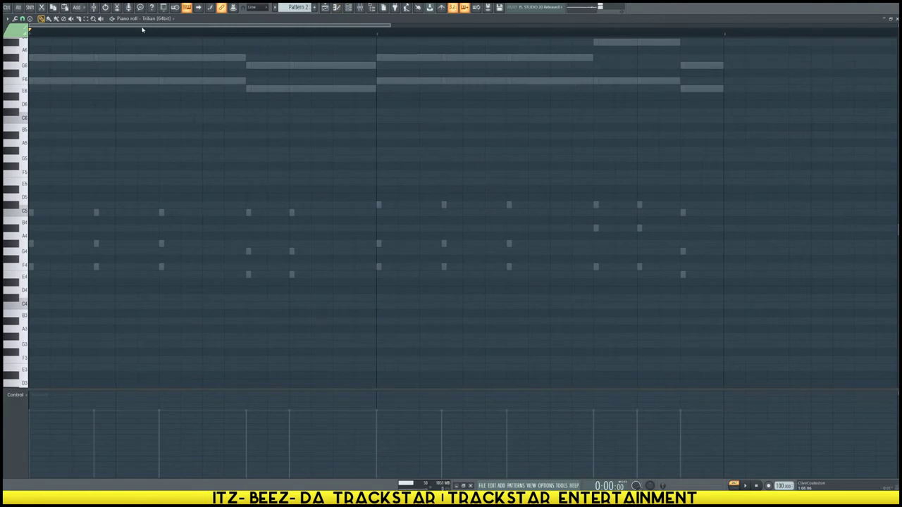
{"action": "scroll", "coordinate": [141, 40], "scroll_direction": "down", "scroll_amount": 6}
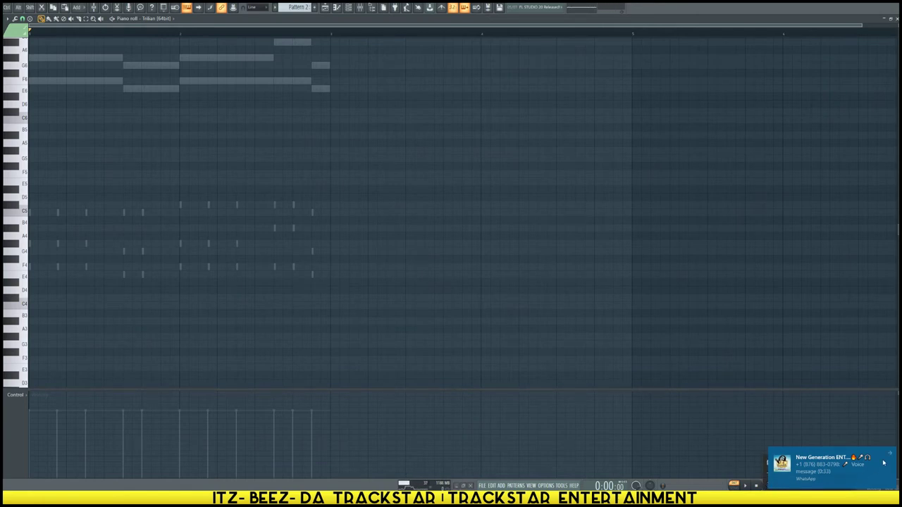
{"action": "left_click", "coordinate": [890, 457]}
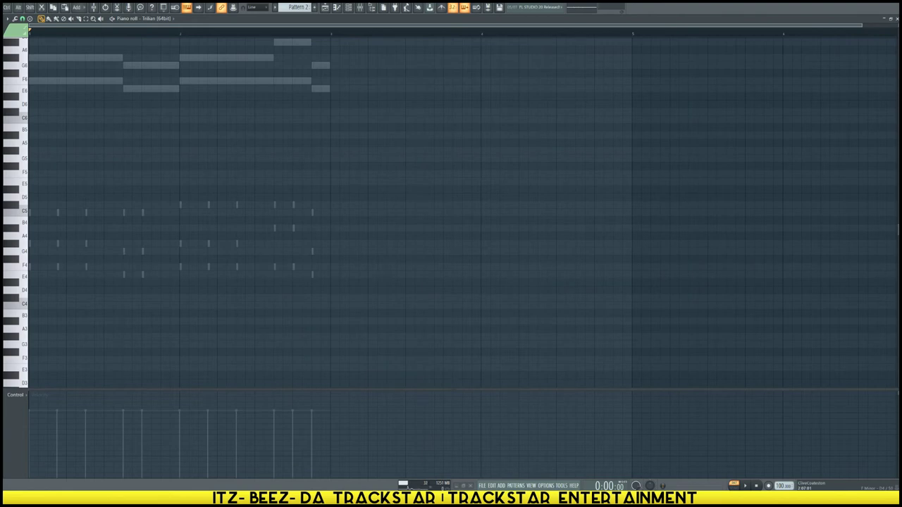
Switch to the Apollo's Console application, set its buffer size to 2048, and close it.
{"action": "left_click", "coordinate": [23, 284]}
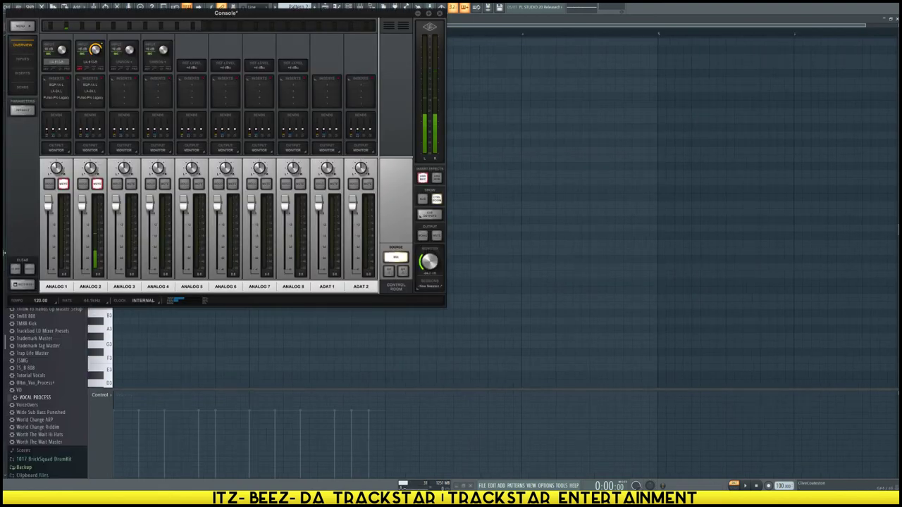
{"action": "left_click", "coordinate": [39, 459]}
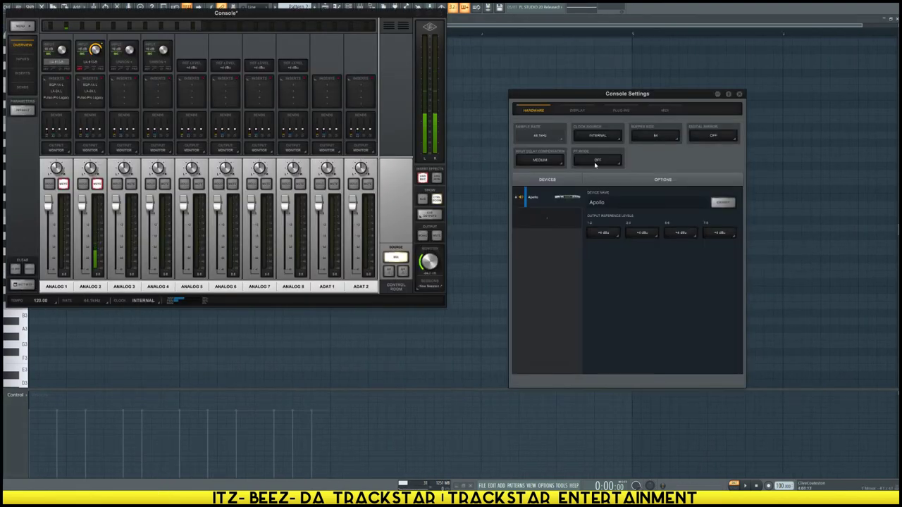
{"action": "left_click", "coordinate": [659, 138]}
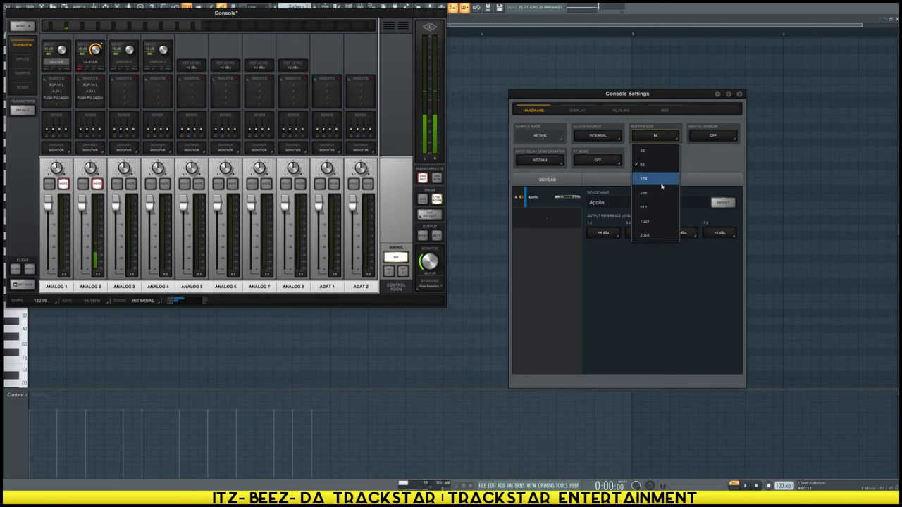
{"action": "left_click", "coordinate": [649, 237]}
{"action": "left_click", "coordinate": [740, 94]}
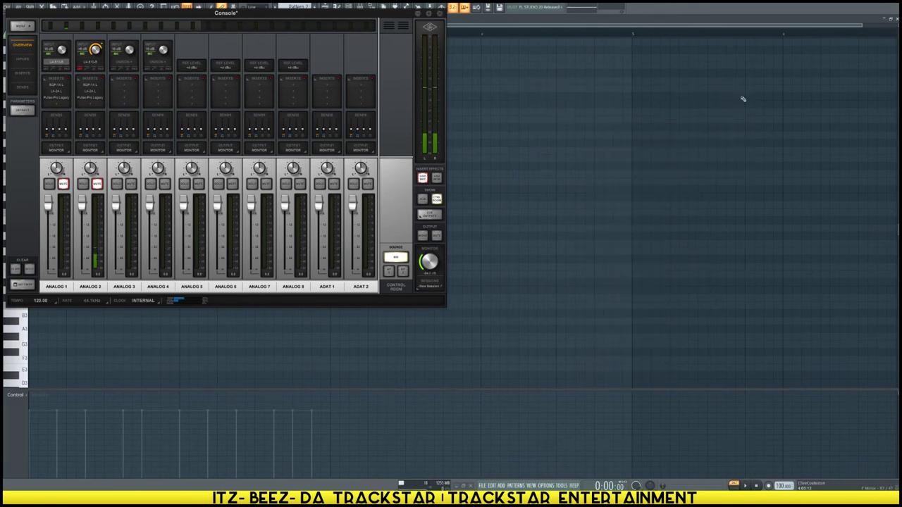
{"action": "left_click", "coordinate": [439, 14]}
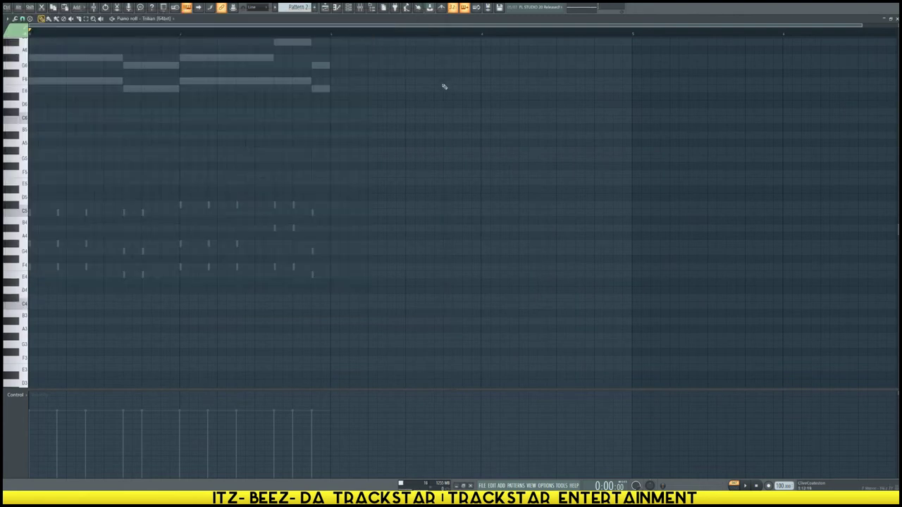
Draw the bar 1 bass notes on the ghosted chord rhythm: three on F4 followed by two on E4.
{"action": "scroll", "coordinate": [328, 244], "scroll_direction": "up", "scroll_amount": 5}
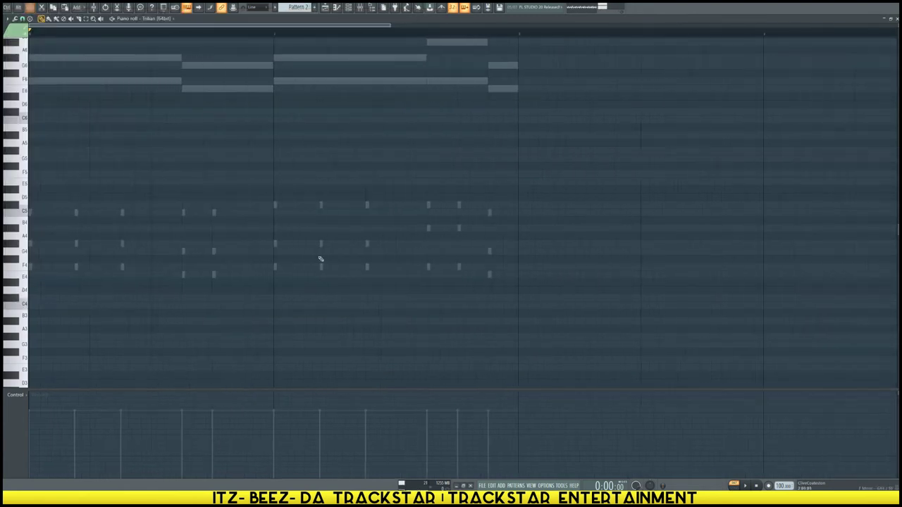
{"action": "scroll", "coordinate": [113, 38], "scroll_direction": "down", "scroll_amount": 5}
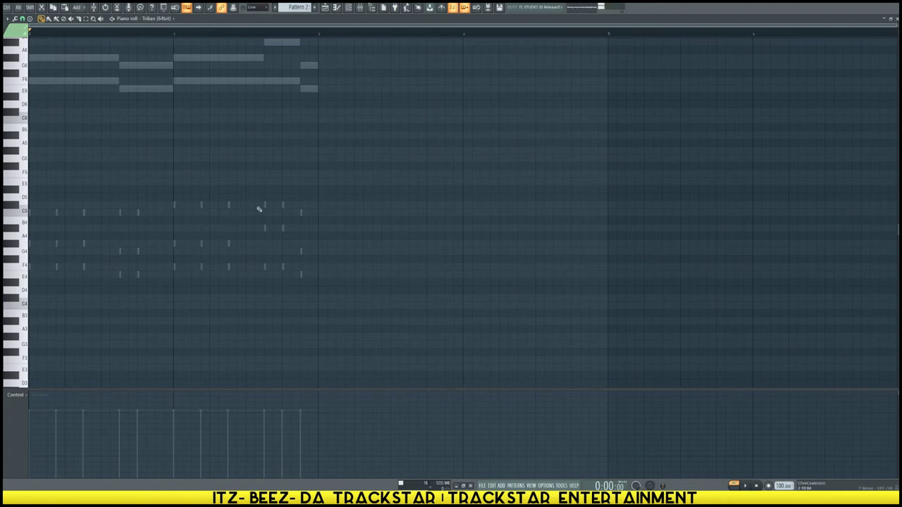
{"action": "left_click", "coordinate": [28, 269]}
{"action": "left_click", "coordinate": [31, 268]}
{"action": "left_click", "coordinate": [59, 268]}
{"action": "left_click", "coordinate": [85, 267]}
{"action": "left_click", "coordinate": [123, 275]}
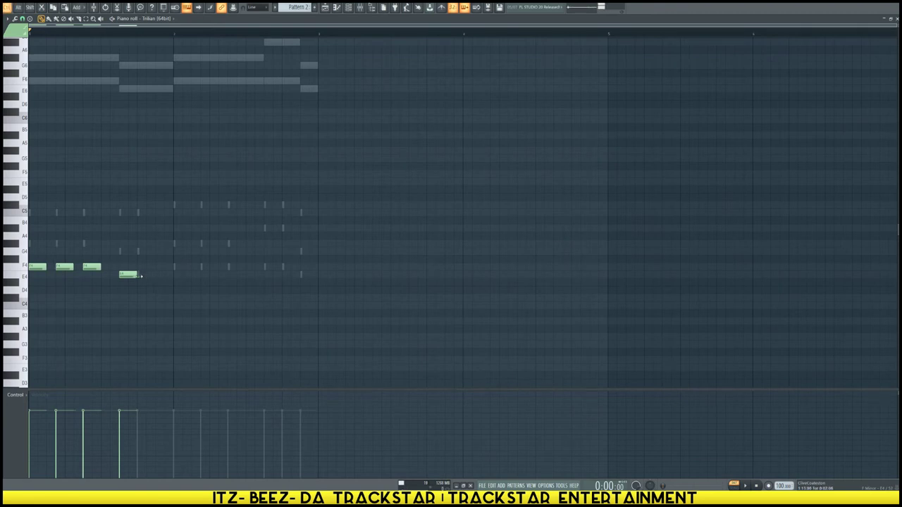
{"action": "left_click", "coordinate": [139, 275]}
Draw the bar 2 bass notes on the ghosted chord rhythm: five on F4 and a final one on E4.
{"action": "left_click", "coordinate": [176, 267]}
{"action": "left_click", "coordinate": [203, 268]}
{"action": "left_click", "coordinate": [229, 267]}
{"action": "left_click", "coordinate": [267, 267]}
{"action": "left_click", "coordinate": [285, 268]}
{"action": "left_click", "coordinate": [303, 274]}
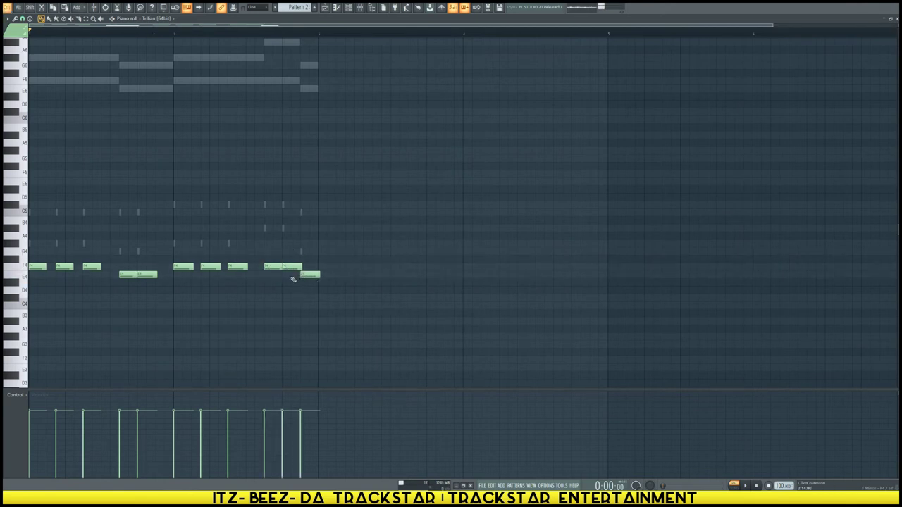
Turn off piano roll snapping, shorten all the Trilian bass notes slightly, and play the pattern.
{"action": "key", "text": "space"}
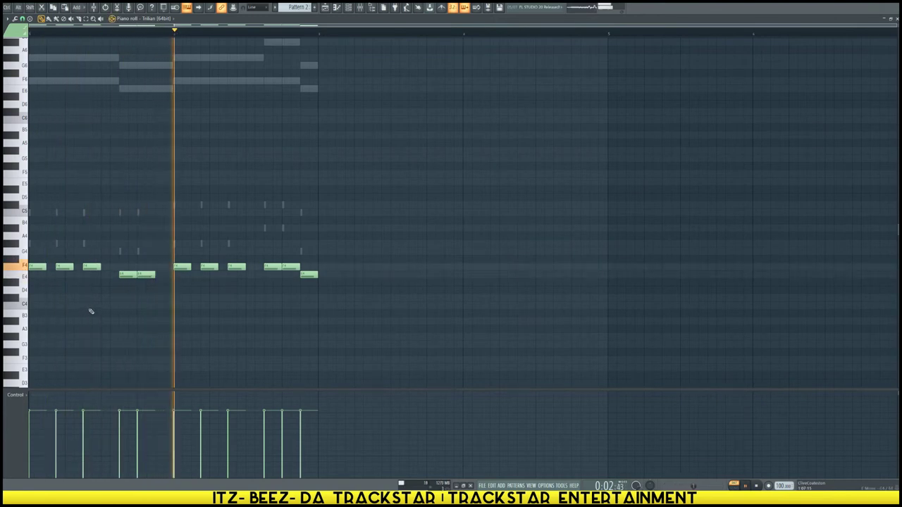
{"action": "key", "text": "ctrl+a"}
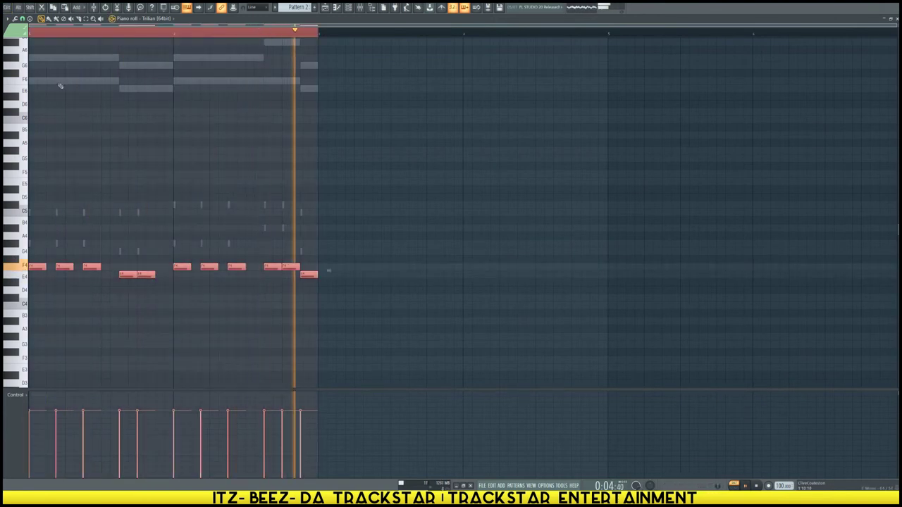
{"action": "key", "text": "space"}
{"action": "left_click", "coordinate": [28, 23]}
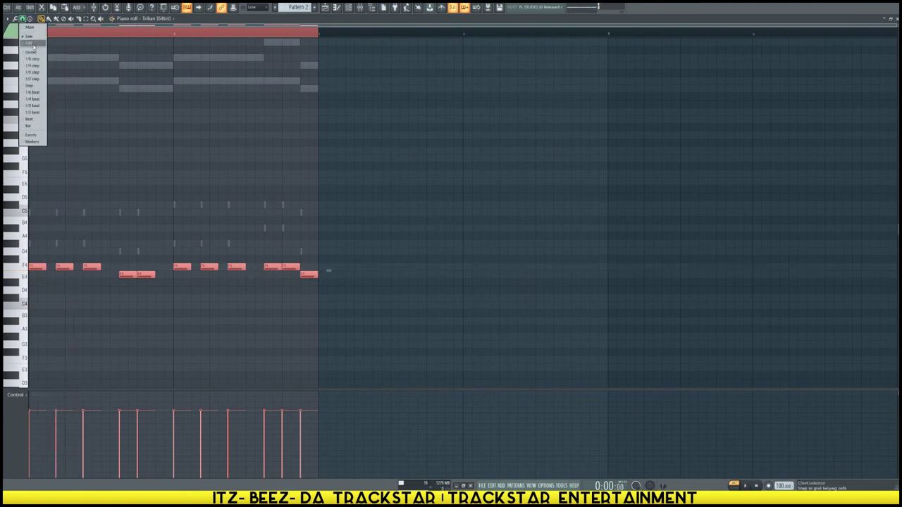
{"action": "left_click", "coordinate": [33, 51]}
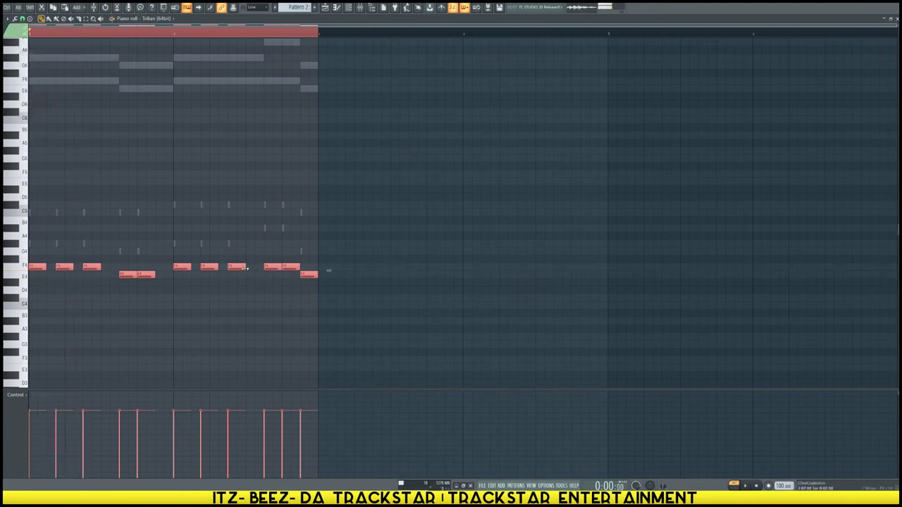
{"action": "key", "text": "space"}
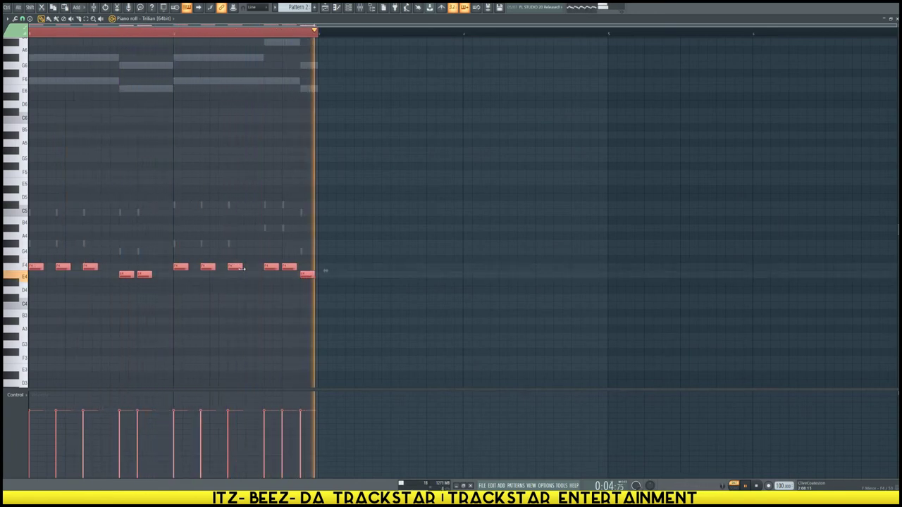
{"action": "key", "text": "space"}
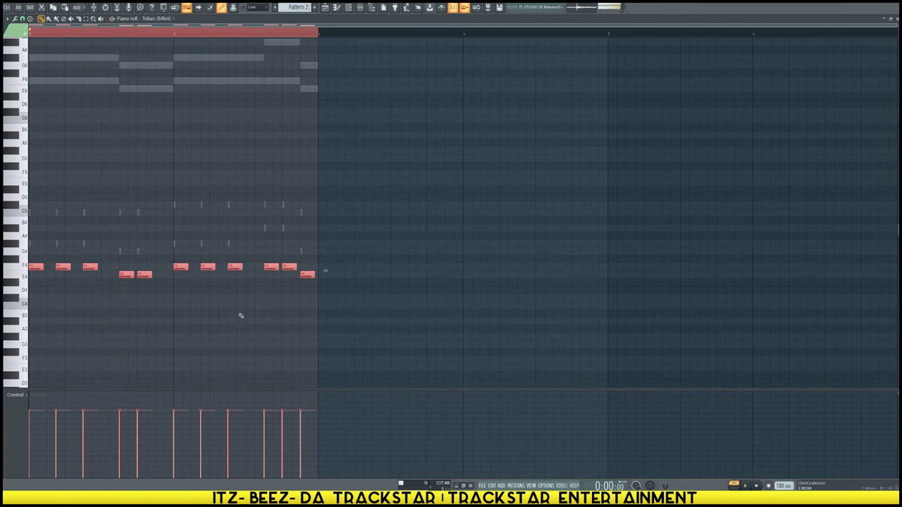
Transpose the entire Trilian bass line down one octave to F3 and E3.
{"action": "left_click", "coordinate": [241, 316]}
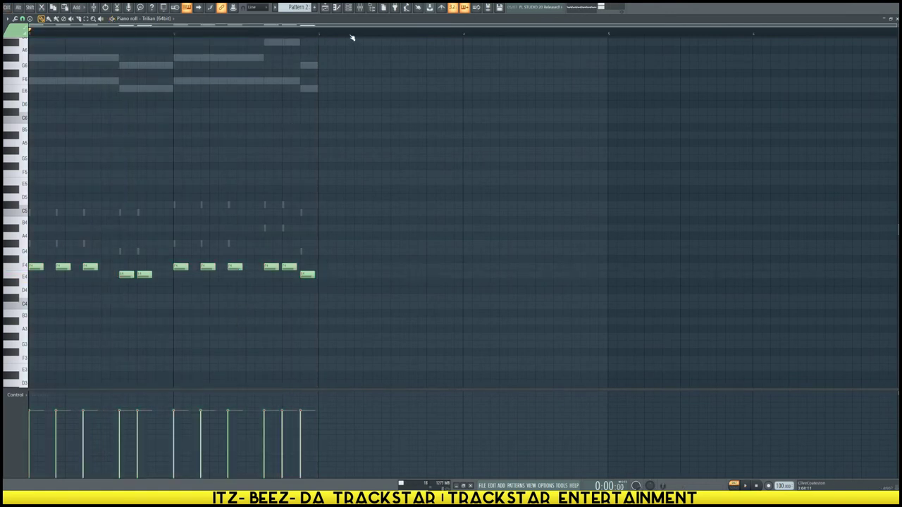
{"action": "scroll", "coordinate": [363, 132], "scroll_direction": "down", "scroll_amount": 3}
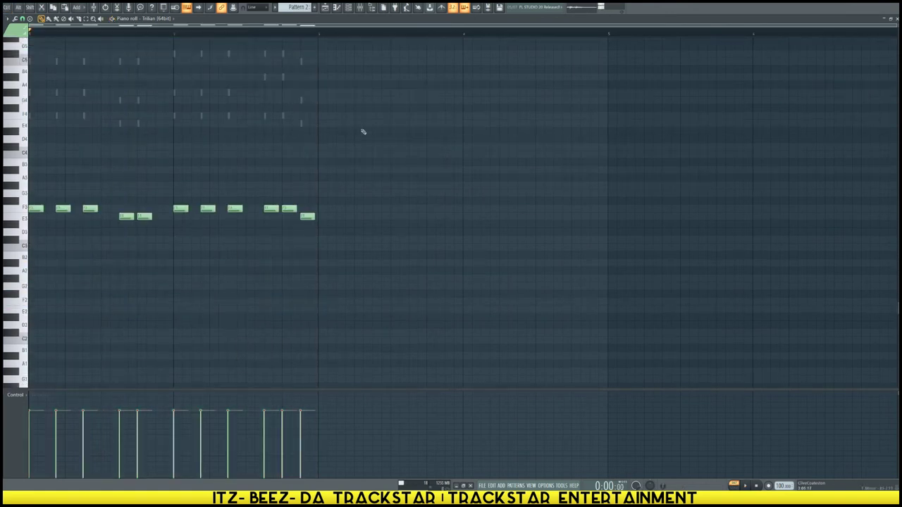
Try the Trilian bass line one octave higher, at F4 and E4, while the pattern plays.
{"action": "key", "text": "space"}
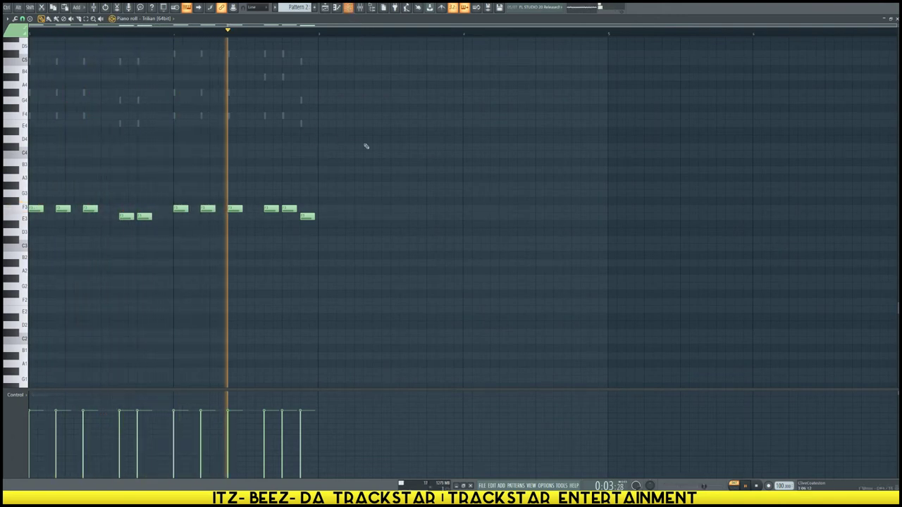
{"action": "key", "text": "ctrl+Up"}
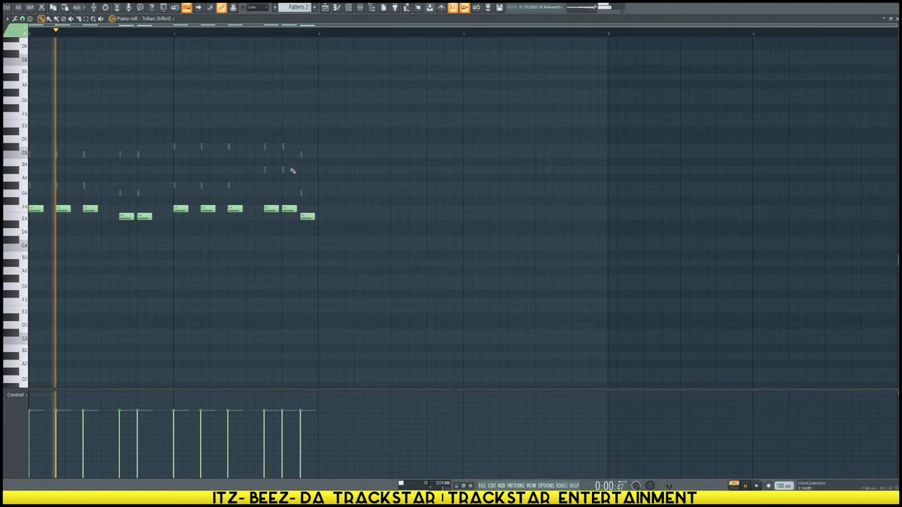
{"action": "key", "text": "space"}
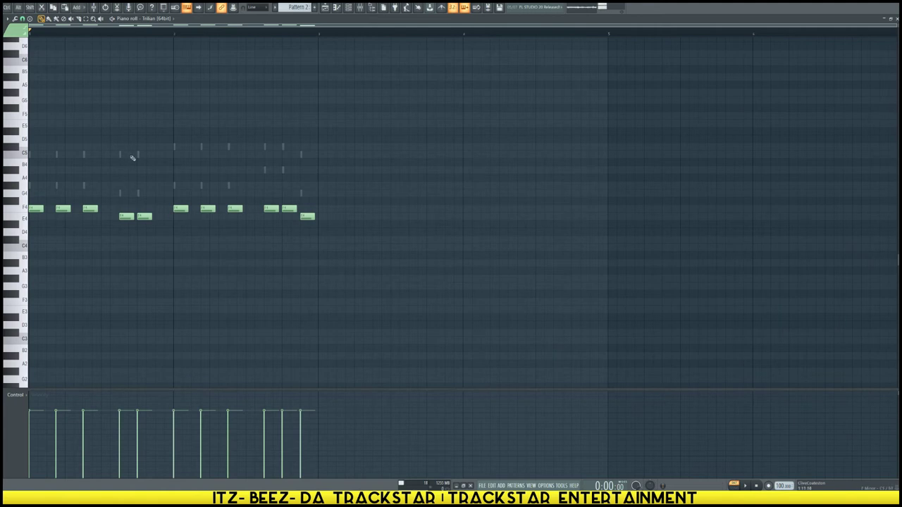
Try short G#4 and G4 passing notes before the bar 1 E4 bass notes, keeping only the G4 after playback.
{"action": "left_click", "coordinate": [111, 193]}
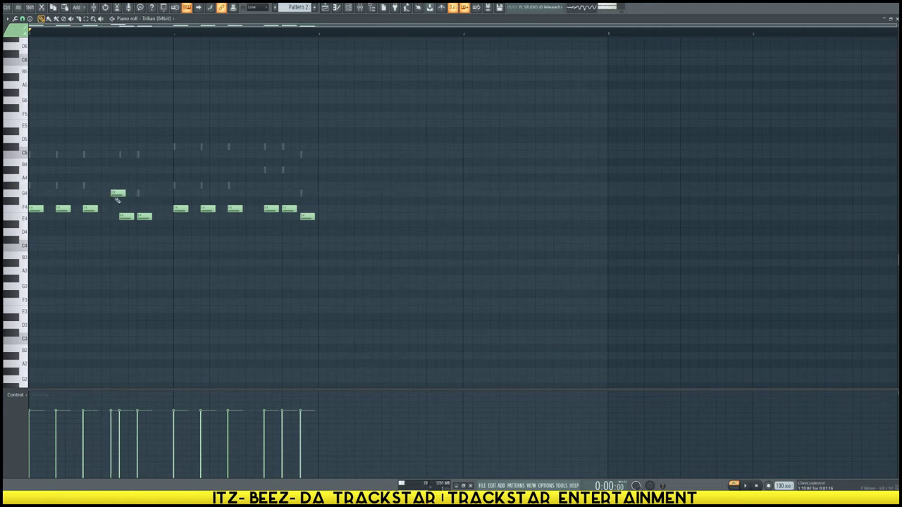
{"action": "left_click", "coordinate": [106, 186]}
{"action": "left_click_drag", "start_coordinate": [100, 181], "coordinate": [127, 201]}
{"action": "scroll", "coordinate": [117, 189], "scroll_direction": "up", "scroll_amount": 1}
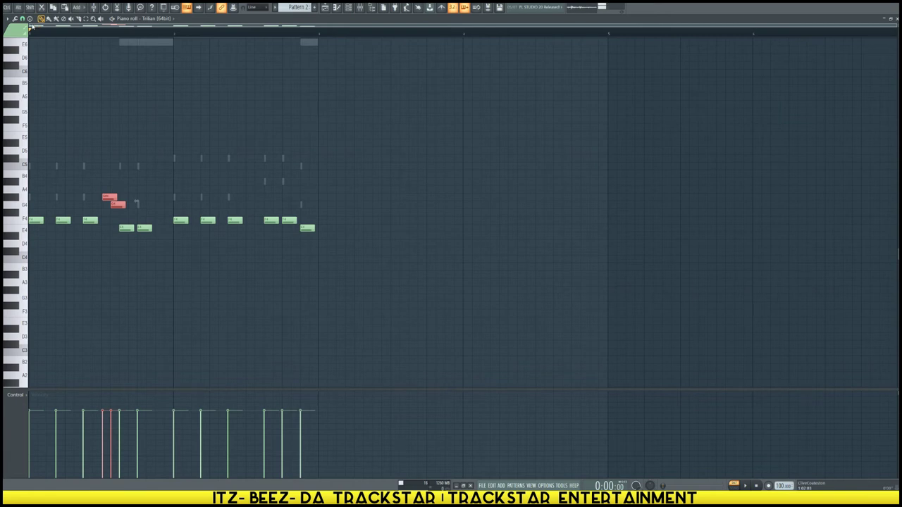
{"action": "left_click", "coordinate": [33, 26]}
{"action": "key", "text": "Escape"}
{"action": "left_click_drag", "start_coordinate": [116, 205], "coordinate": [100, 191]}
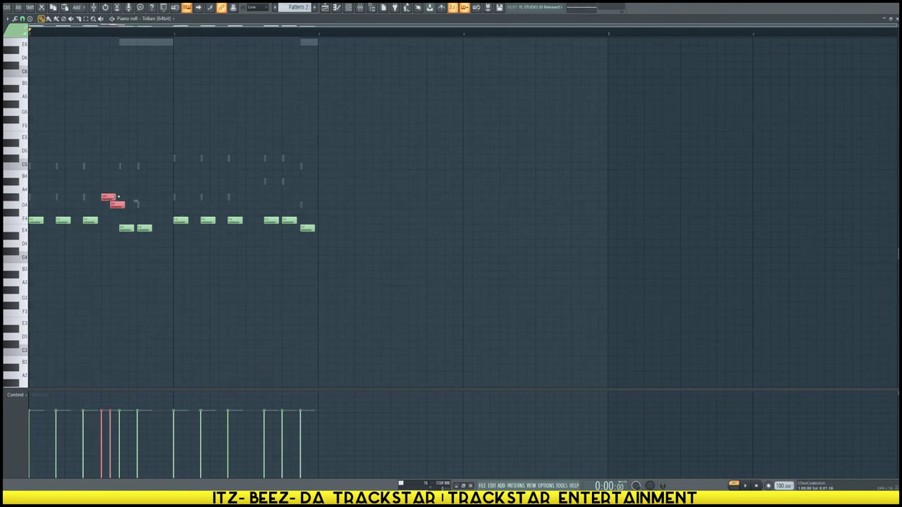
{"action": "key", "text": "space"}
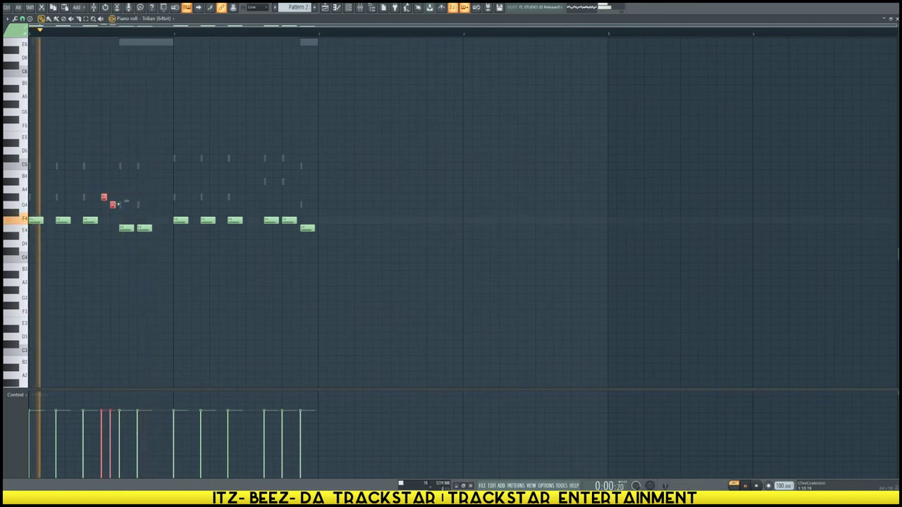
{"action": "right_click", "coordinate": [104, 198]}
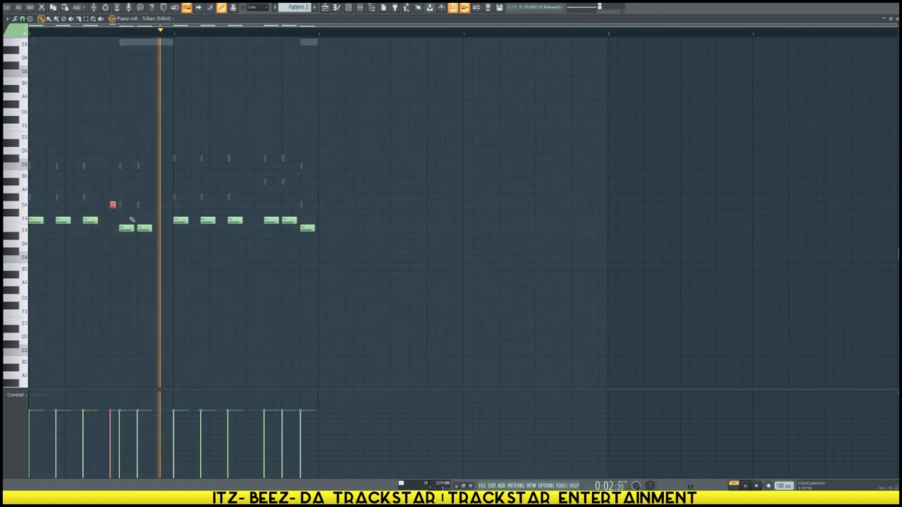
{"action": "key", "text": "space"}
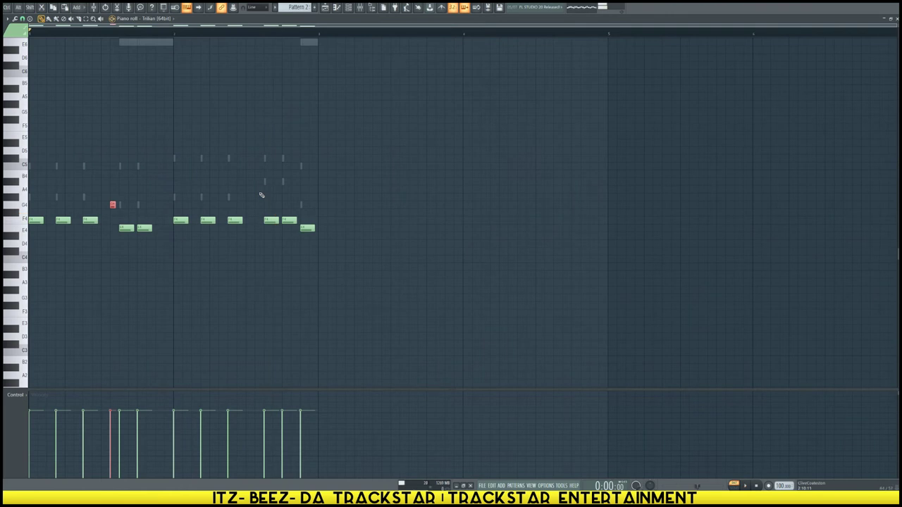
Try moving the fourth bar 2 bass note to A#4, shortened and followed by a short G4, and play it.
{"action": "left_click_drag", "start_coordinate": [271, 221], "coordinate": [270, 177]}
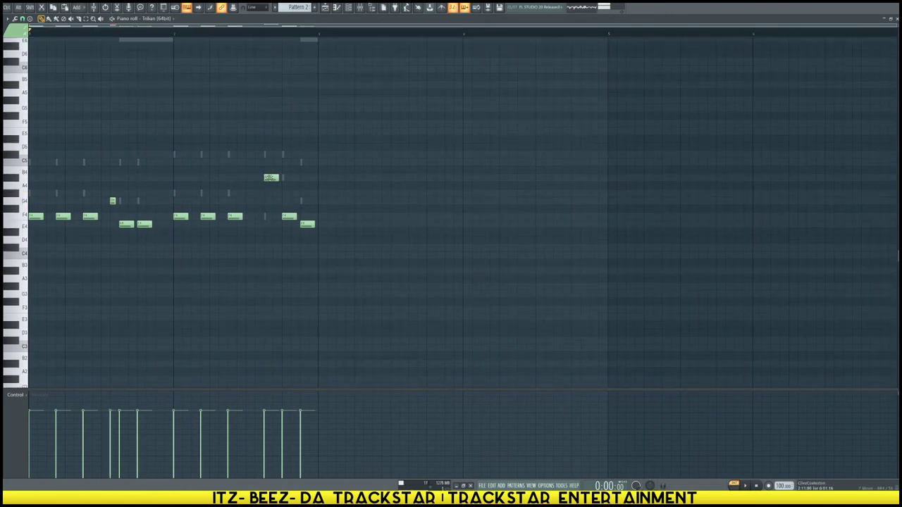
{"action": "left_click", "coordinate": [274, 186]}
{"action": "left_click_drag", "start_coordinate": [275, 186], "coordinate": [275, 201]}
{"action": "key", "text": "space"}
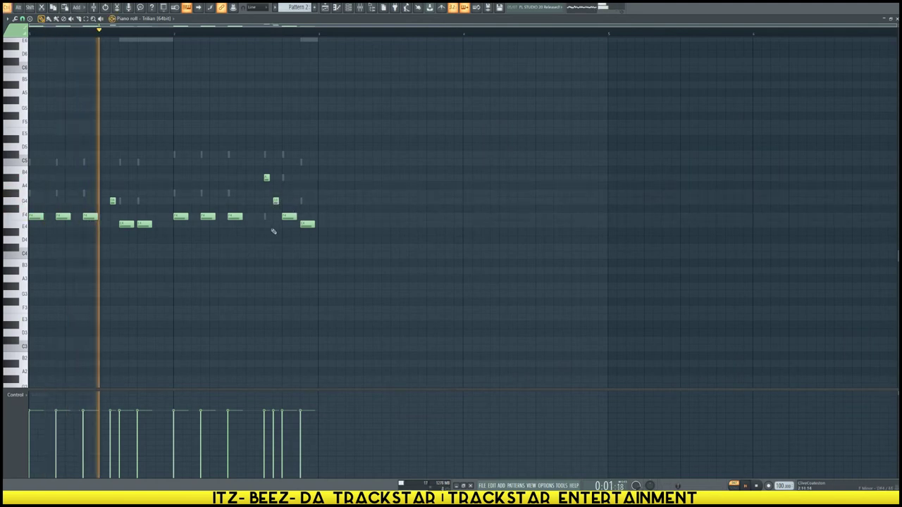
Delete the short passing notes, restore the fourth bar 2 bass note and return the Trilian line to F3 and E3.
{"action": "right_click", "coordinate": [112, 201]}
{"action": "scroll", "coordinate": [110, 201], "scroll_direction": "up", "scroll_amount": 1}
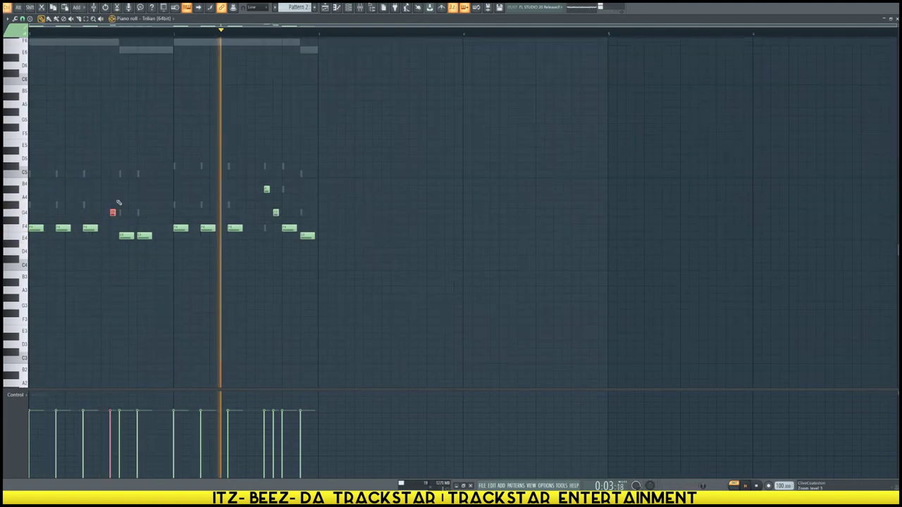
{"action": "key", "text": "space"}
{"action": "right_click", "coordinate": [276, 212]}
{"action": "right_click", "coordinate": [266, 189]}
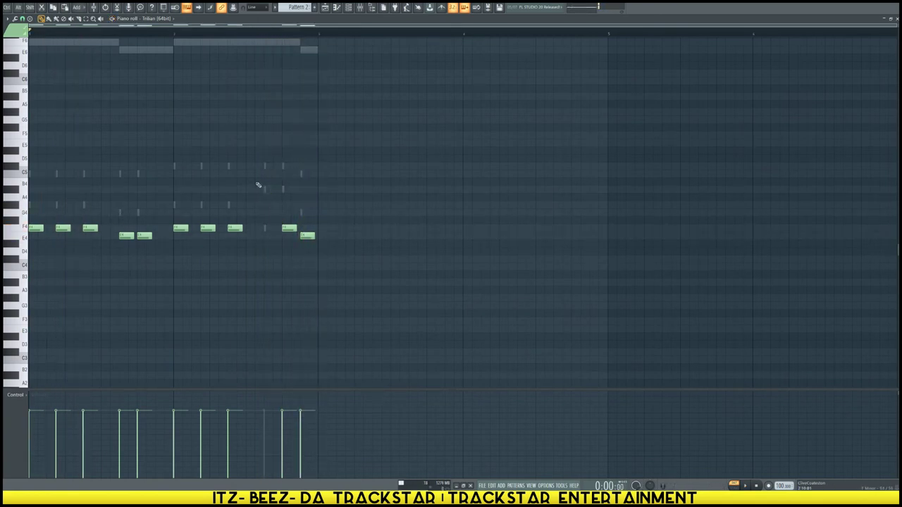
{"action": "left_click", "coordinate": [268, 228]}
{"action": "scroll", "coordinate": [375, 149], "scroll_direction": "down", "scroll_amount": 2}
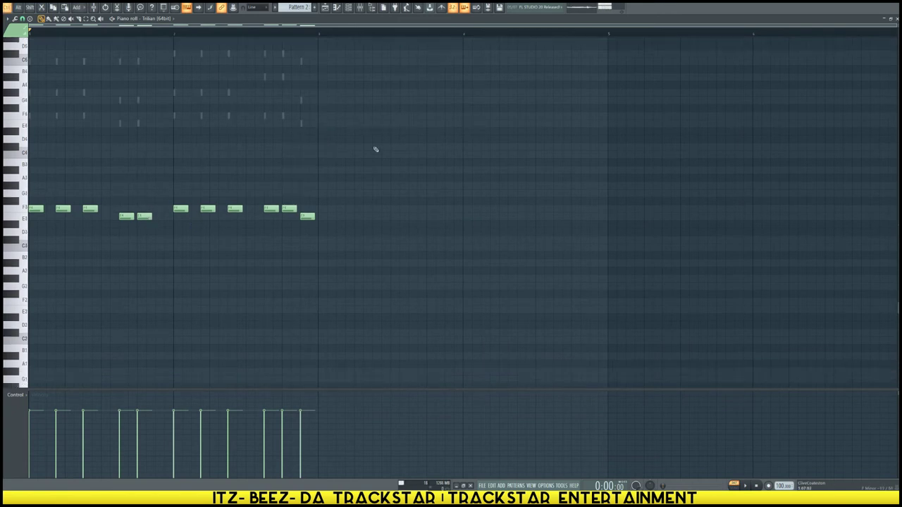
Paste the Trilian bass notes into the Nexus channel and load the BA Basic Sine preset in Nexus.
{"action": "left_click", "coordinate": [349, 7]}
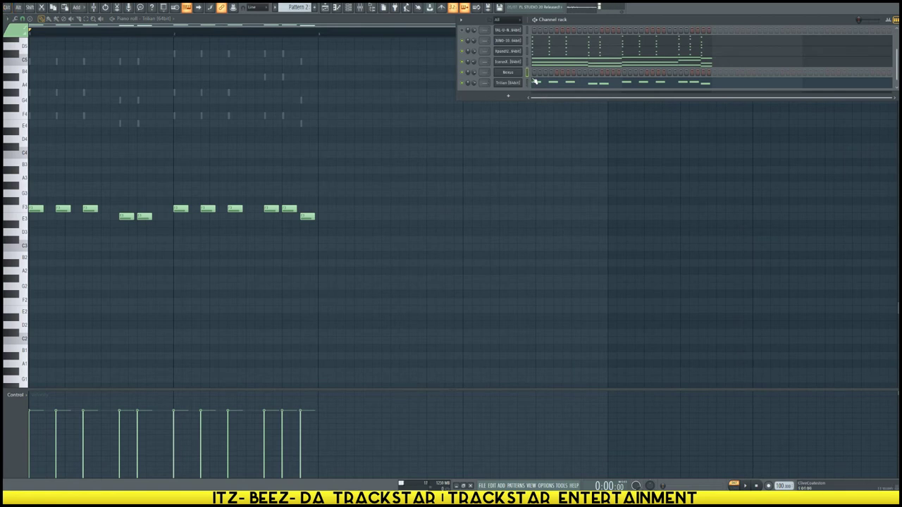
{"action": "key", "text": "ctrl+v"}
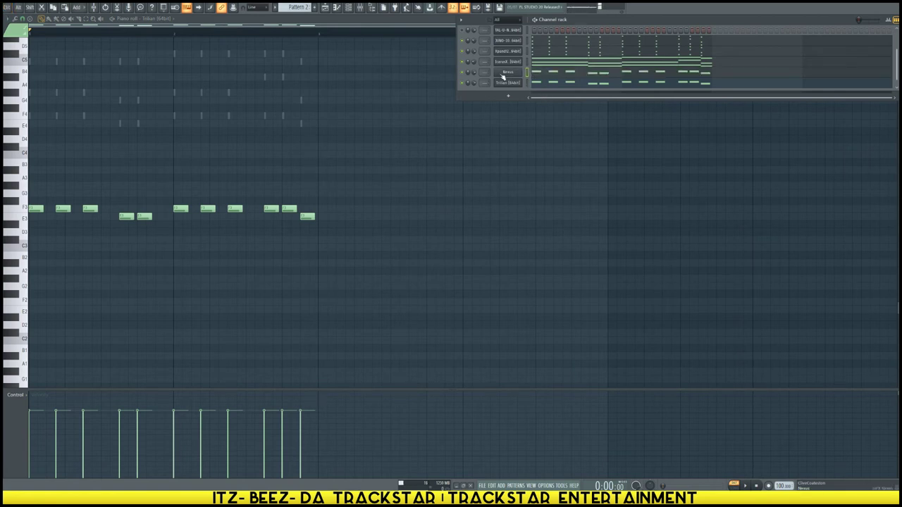
{"action": "left_click", "coordinate": [504, 75]}
{"action": "scroll", "coordinate": [176, 124], "scroll_direction": "down", "scroll_amount": 3}
{"action": "left_click", "coordinate": [144, 138]}
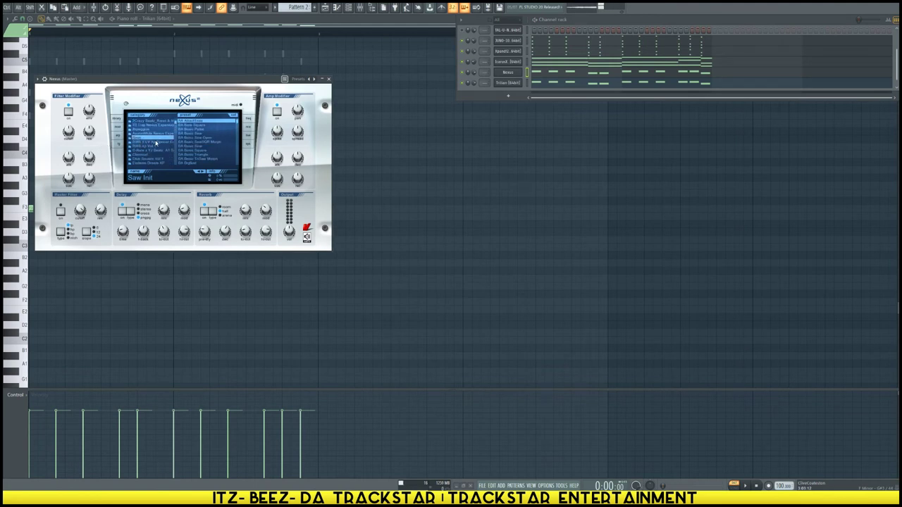
{"action": "left_click", "coordinate": [198, 142]}
{"action": "left_click", "coordinate": [203, 146]}
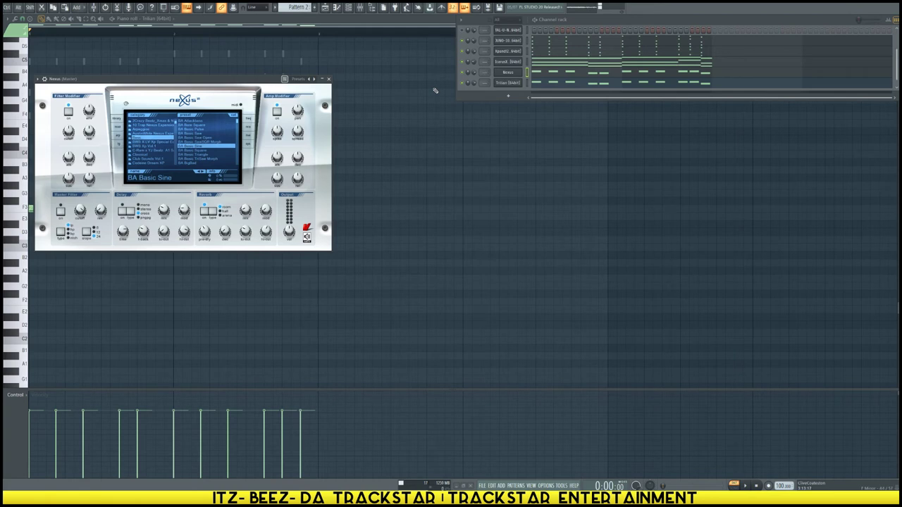
Play the pattern to hear the Nexus bass layer and open the Nexus notes in the piano roll.
{"action": "left_click", "coordinate": [464, 84]}
{"action": "key", "text": "space"}
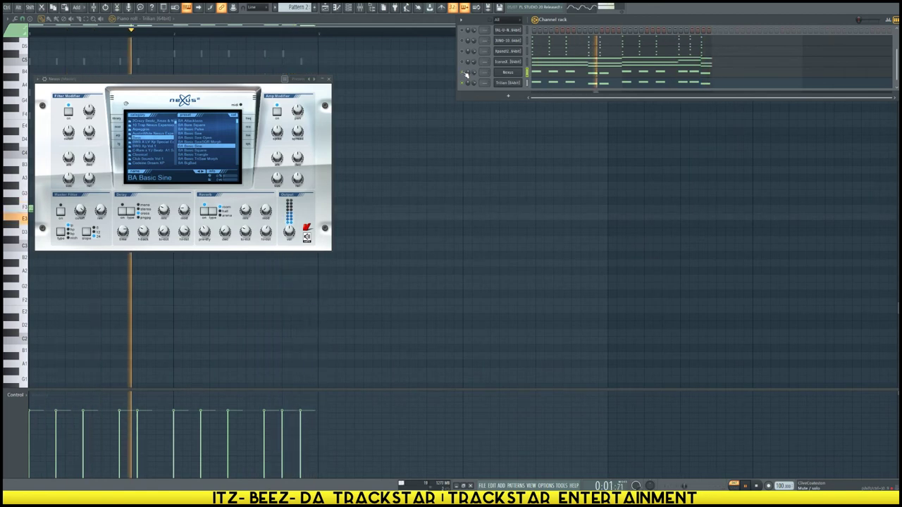
{"action": "left_click", "coordinate": [547, 73]}
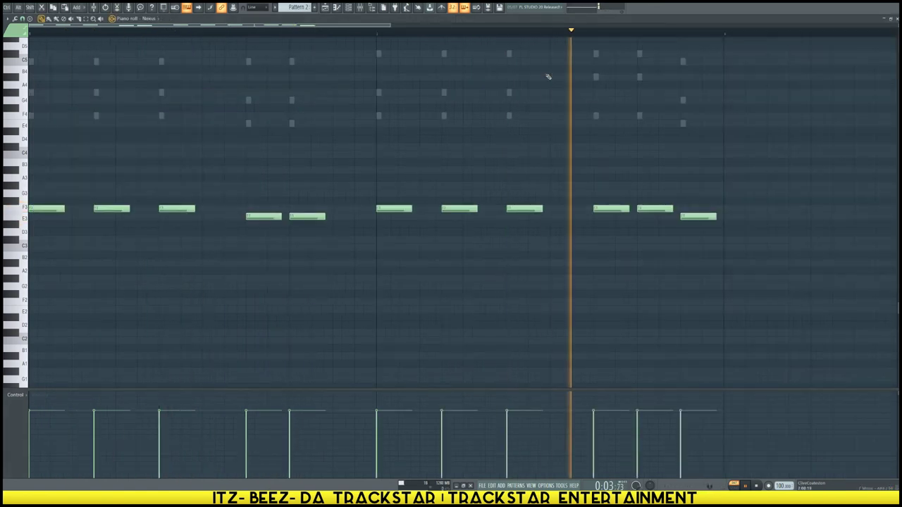
{"action": "key", "text": "space"}
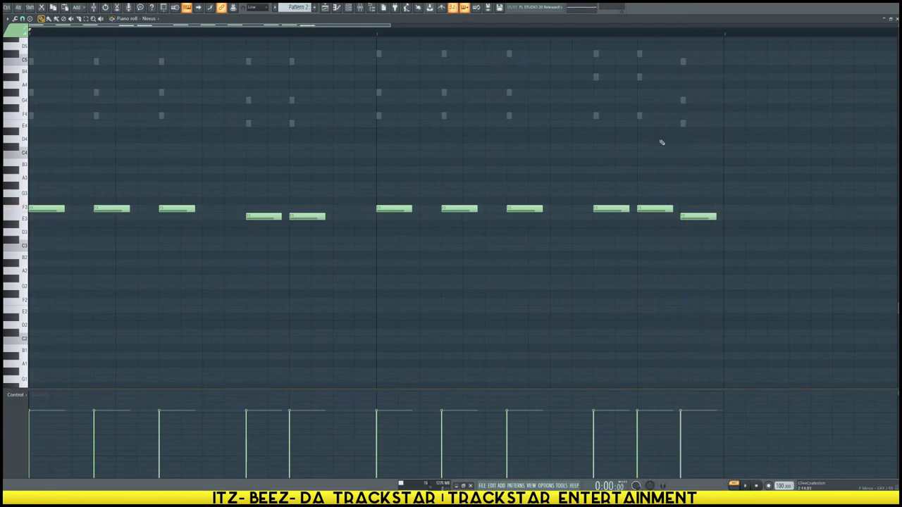
Replace the fourth bar 2 note of the Nexus bass with A#3 and play that part of the pattern.
{"action": "left_click", "coordinate": [594, 77]}
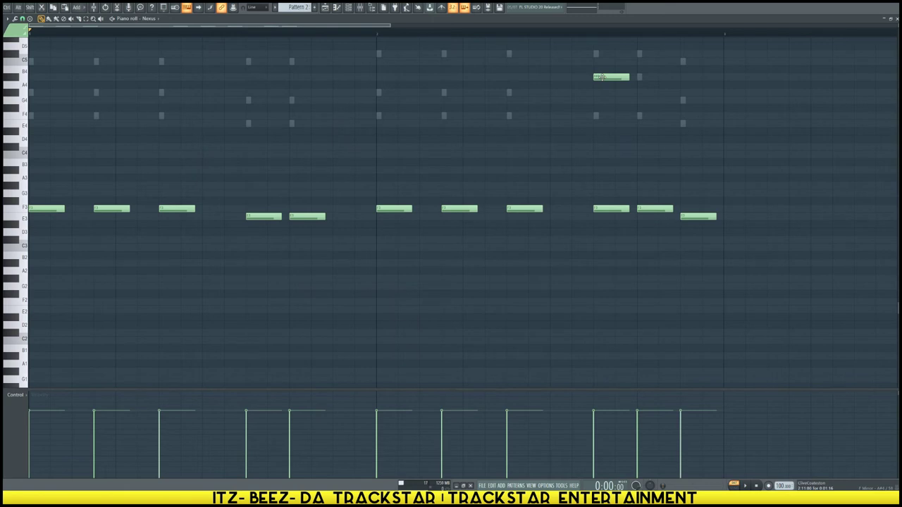
{"action": "scroll", "coordinate": [599, 78], "scroll_direction": "up", "scroll_amount": 3}
{"action": "scroll", "coordinate": [601, 78], "scroll_direction": "down", "scroll_amount": 2}
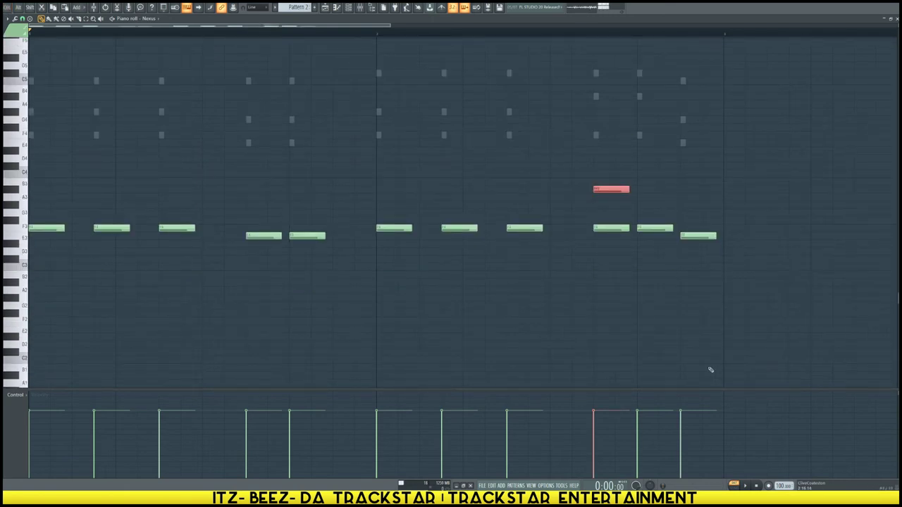
{"action": "right_click", "coordinate": [609, 228]}
{"action": "key", "text": "space"}
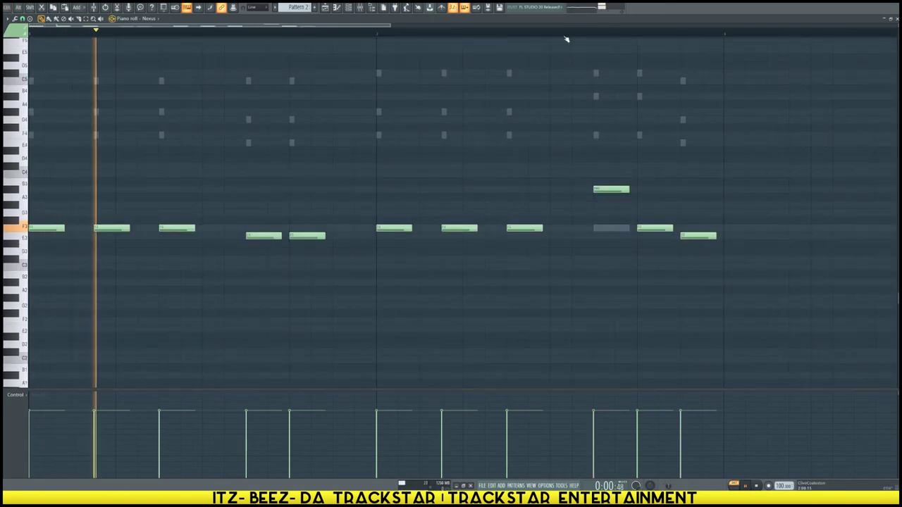
{"action": "left_click", "coordinate": [563, 33]}
{"action": "key", "text": "space"}
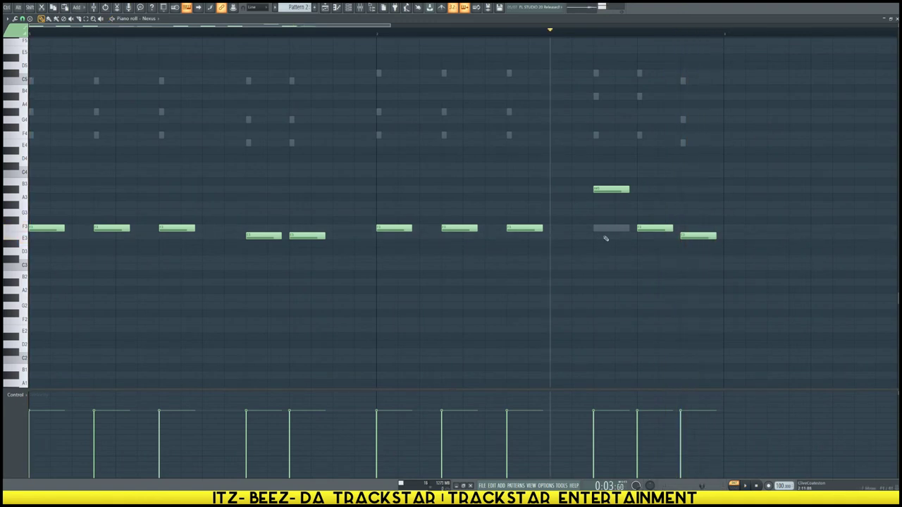
Raise Trilian's fourth bar 2 note and the fifth bar 2 bass note to A#3, checking the change with playback.
{"action": "left_click_drag", "start_coordinate": [611, 233], "coordinate": [609, 188]}
{"action": "key", "text": "space"}
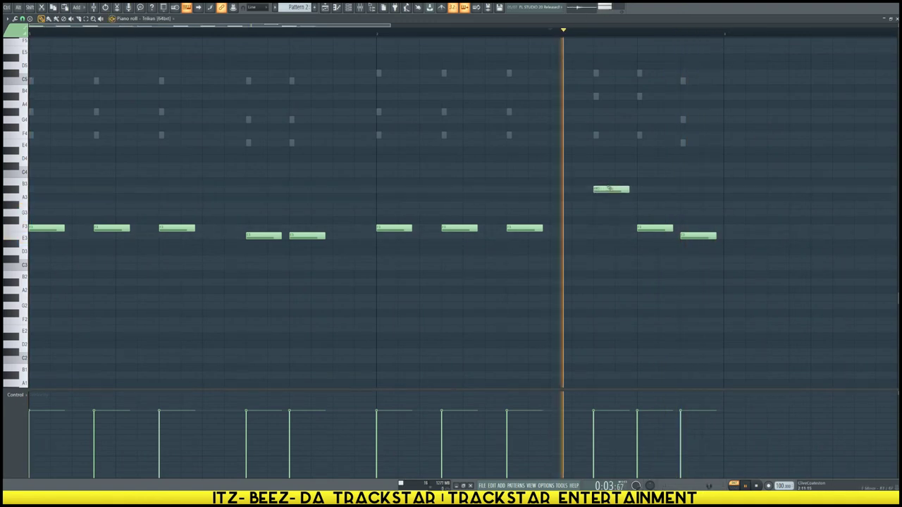
{"action": "key", "text": "space"}
{"action": "left_click_drag", "start_coordinate": [648, 235], "coordinate": [654, 196]}
{"action": "key", "text": "space"}
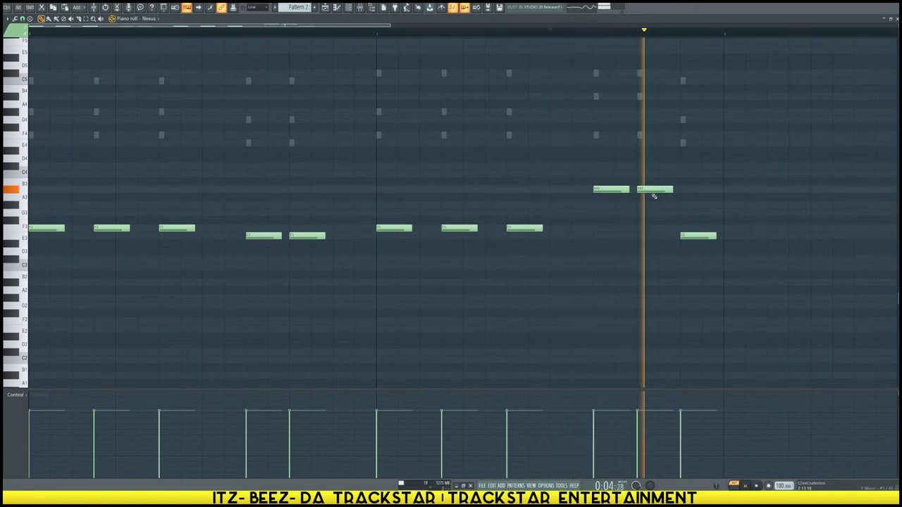
{"action": "key", "text": "space"}
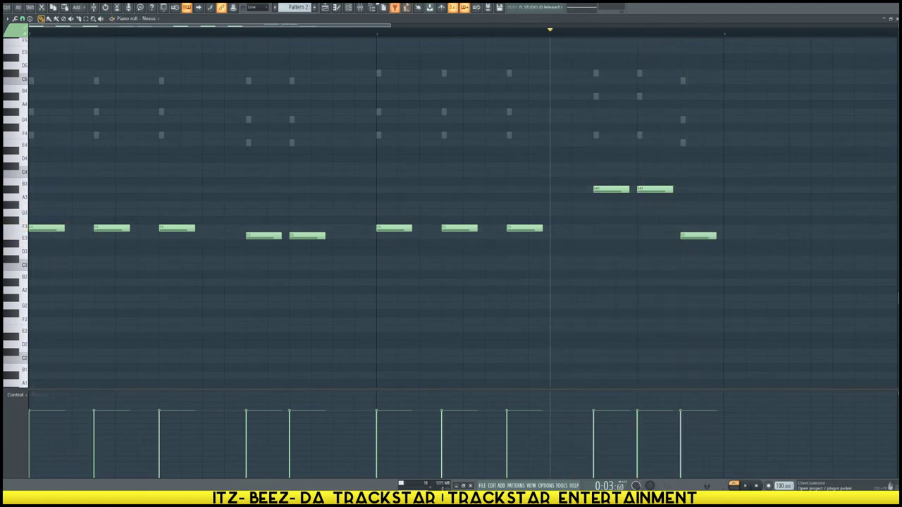
Play the pattern with the channel rack shown and open the Kicks folder of Dancehall Don Dadda Drumkit Vol. 2.
{"action": "left_click", "coordinate": [347, 9]}
{"action": "key", "text": "space"}
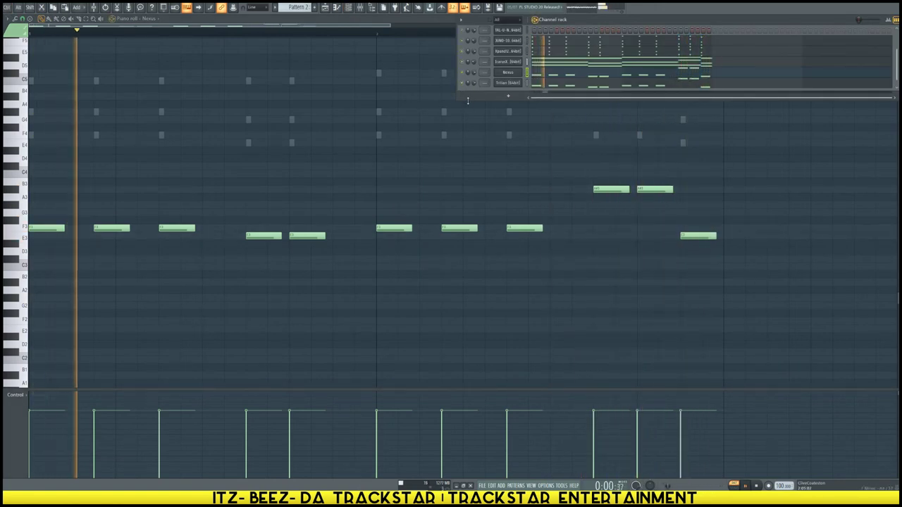
{"action": "mouse_move", "coordinate": [28, 114]}
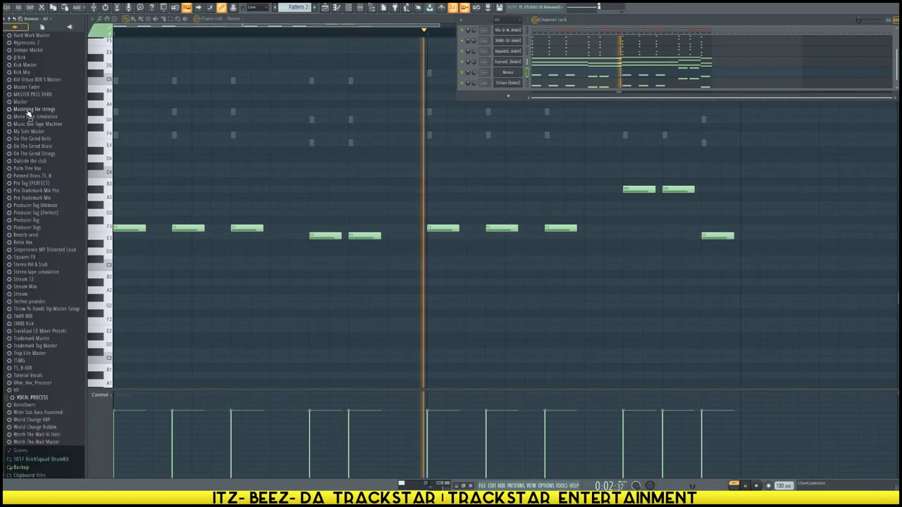
{"action": "left_click", "coordinate": [29, 75]}
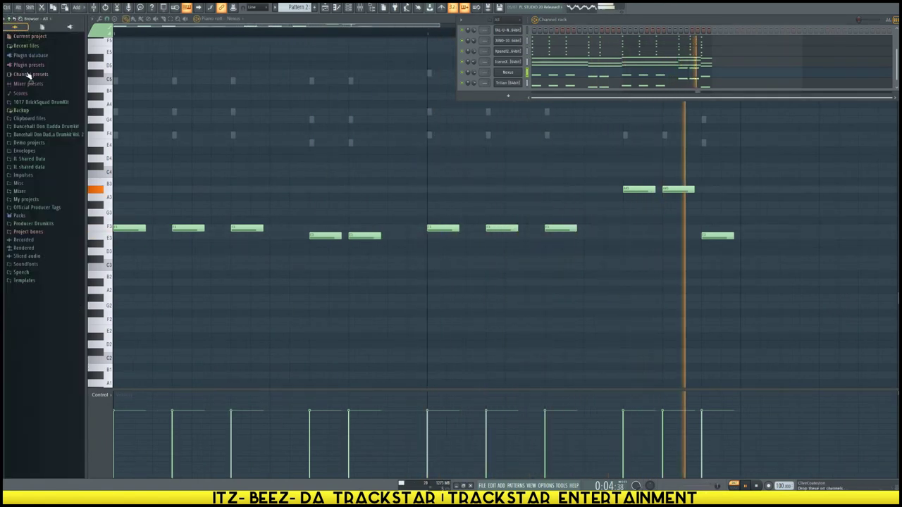
{"action": "left_click", "coordinate": [39, 134]}
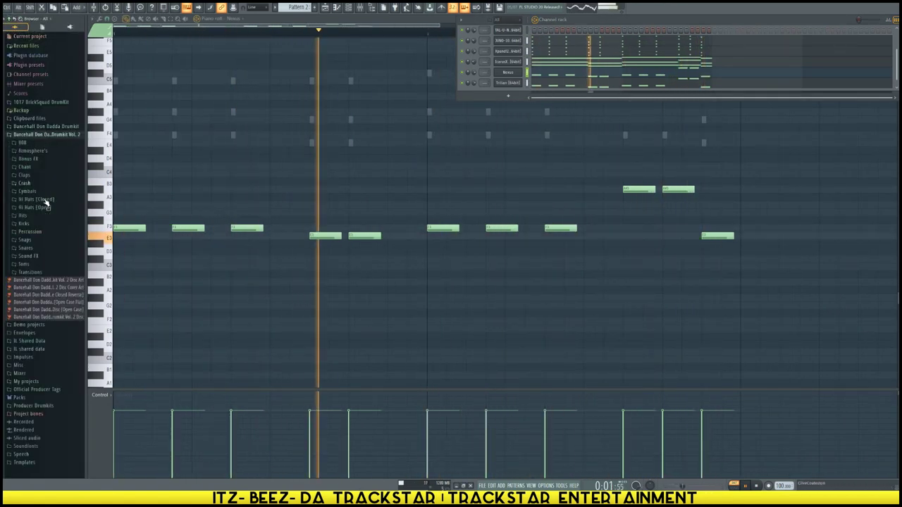
{"action": "left_click", "coordinate": [28, 224]}
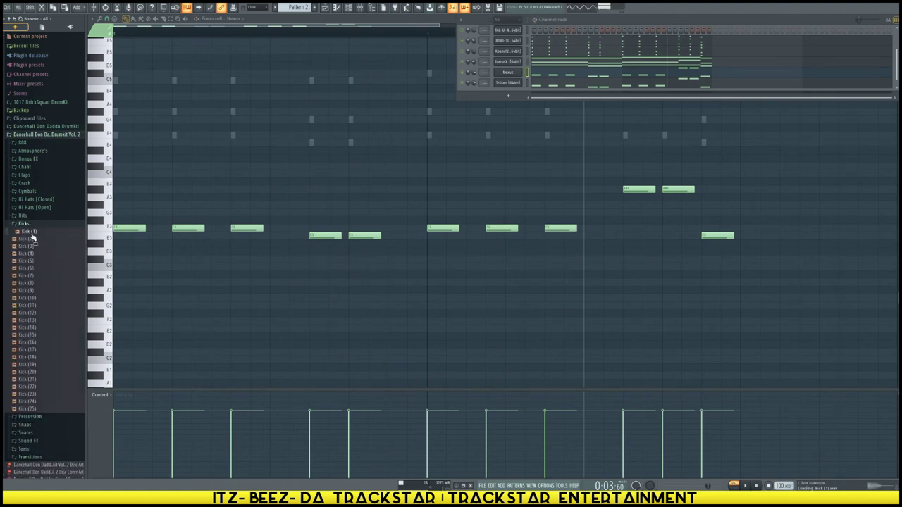
Audition kick samples, open Kick (1) in a new channel and collapse the Kicks folder.
{"action": "left_click", "coordinate": [30, 261]}
{"action": "left_click", "coordinate": [28, 232]}
{"action": "right_click", "coordinate": [31, 232]}
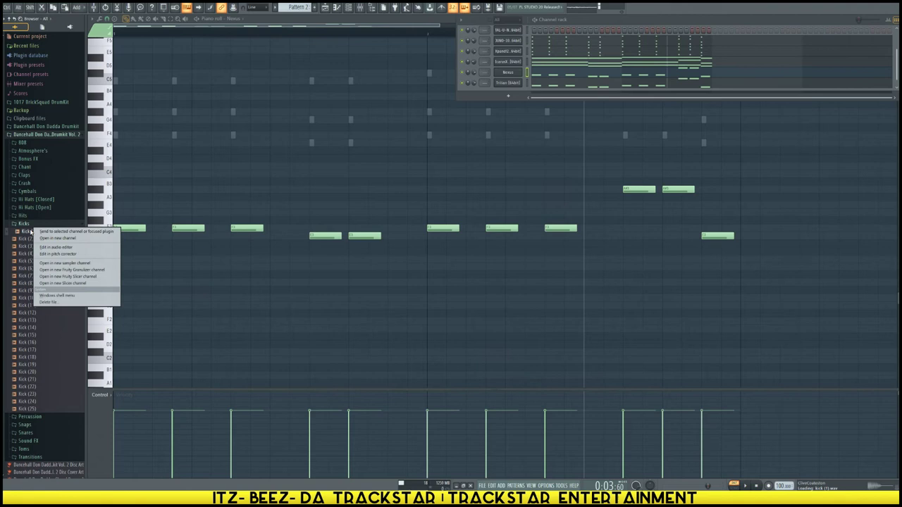
{"action": "left_click", "coordinate": [52, 244]}
{"action": "left_click", "coordinate": [28, 224]}
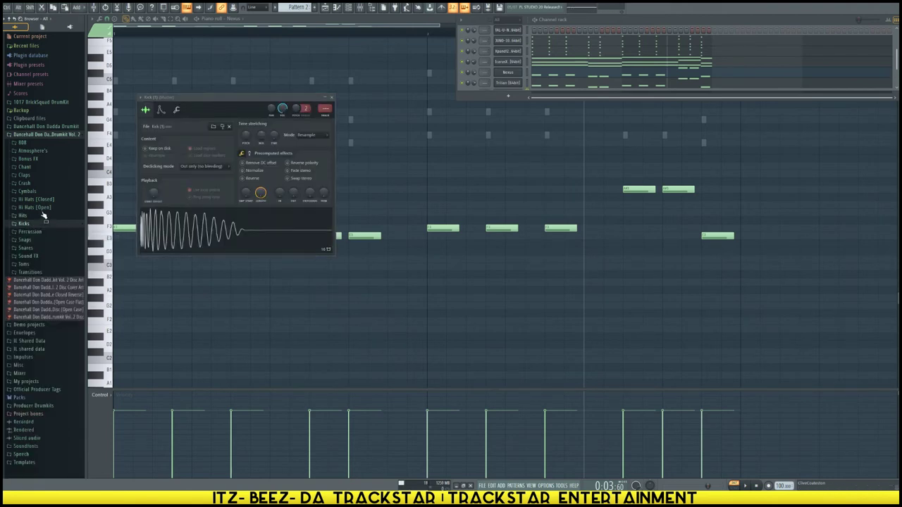
Open Clap (4) from the kit's Claps folder in a new channel and enlarge the channel rack to show every channel.
{"action": "left_click", "coordinate": [24, 175]}
{"action": "left_click", "coordinate": [28, 204]}
{"action": "right_click", "coordinate": [32, 210]}
{"action": "left_click", "coordinate": [53, 221]}
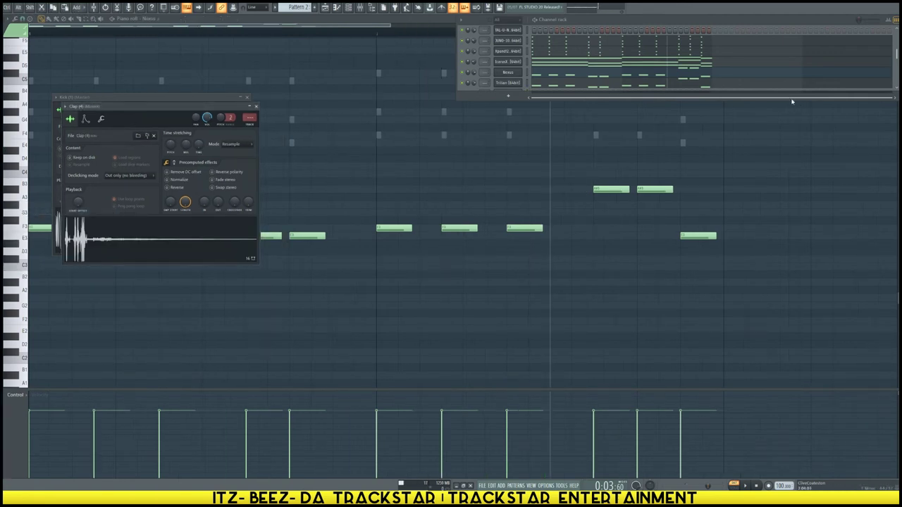
{"action": "left_click_drag", "start_coordinate": [791, 101], "coordinate": [781, 189]}
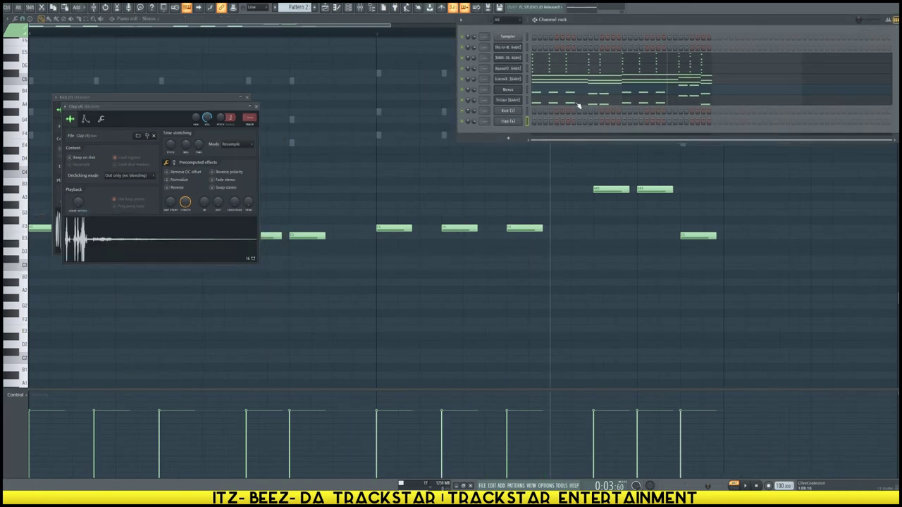
Program the kick on steps 1, 11, 17, 27 and 29 and the clap on 5, 15, 21, 31 and 32, checking with playback.
{"action": "key", "text": "space"}
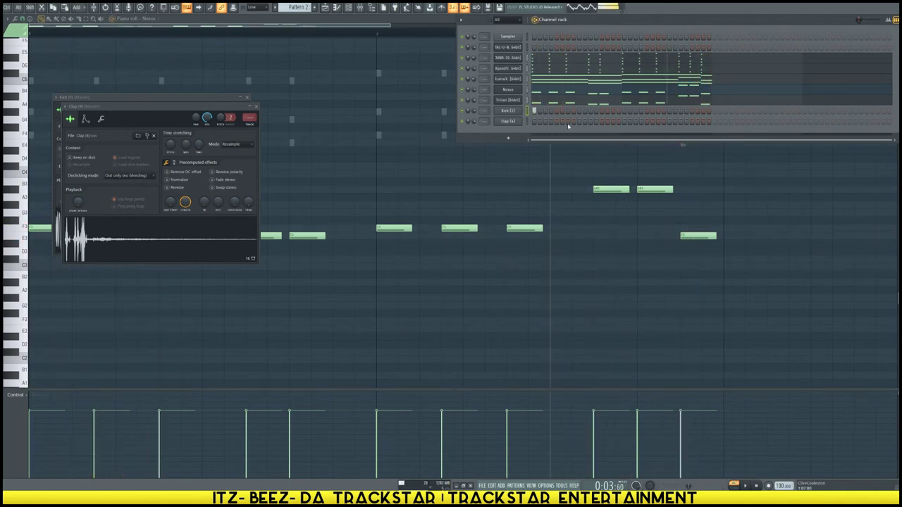
{"action": "key", "text": "space"}
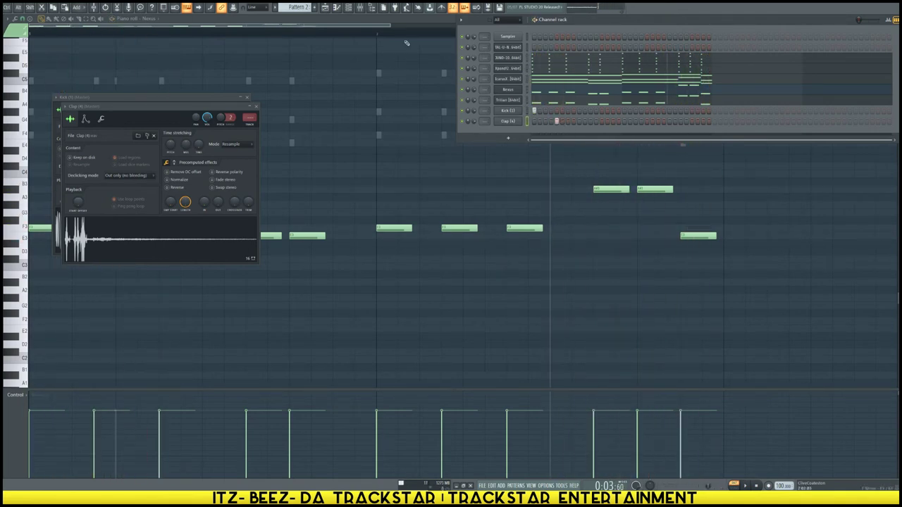
{"action": "key", "text": "space"}
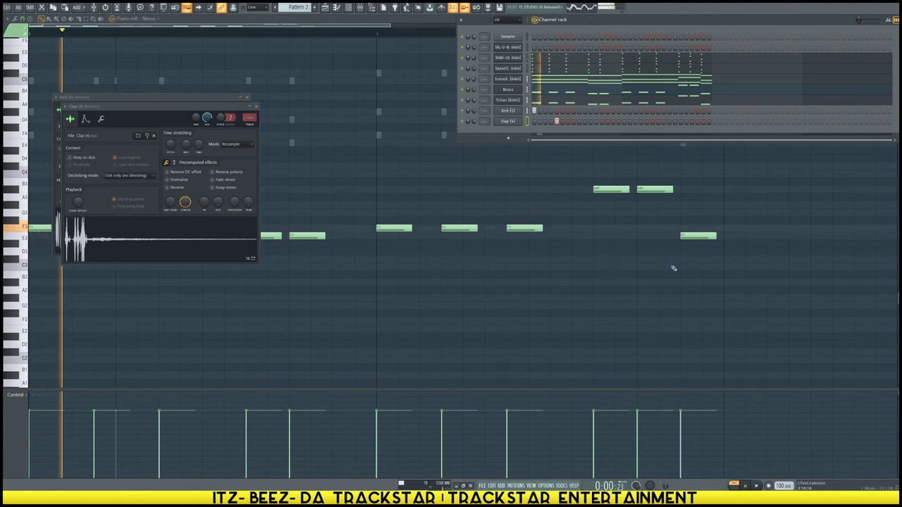
{"action": "left_click", "coordinate": [613, 121]}
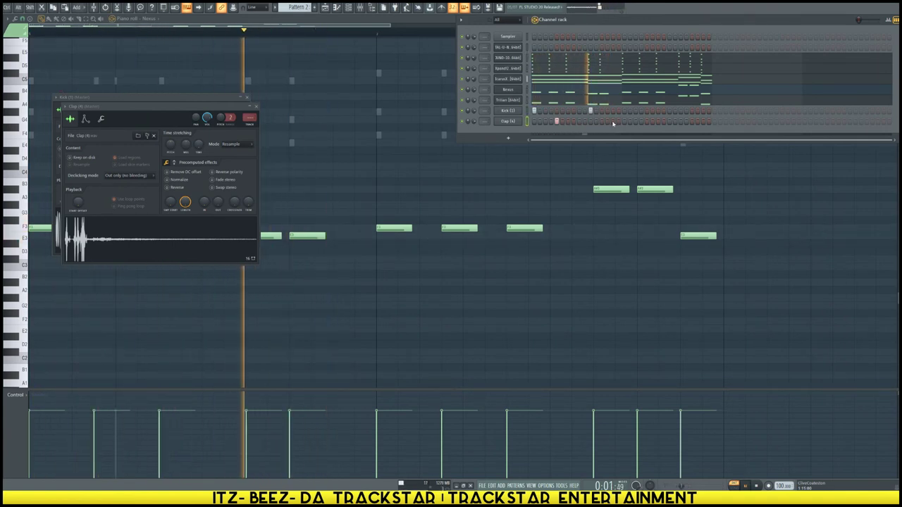
{"action": "key", "text": "space"}
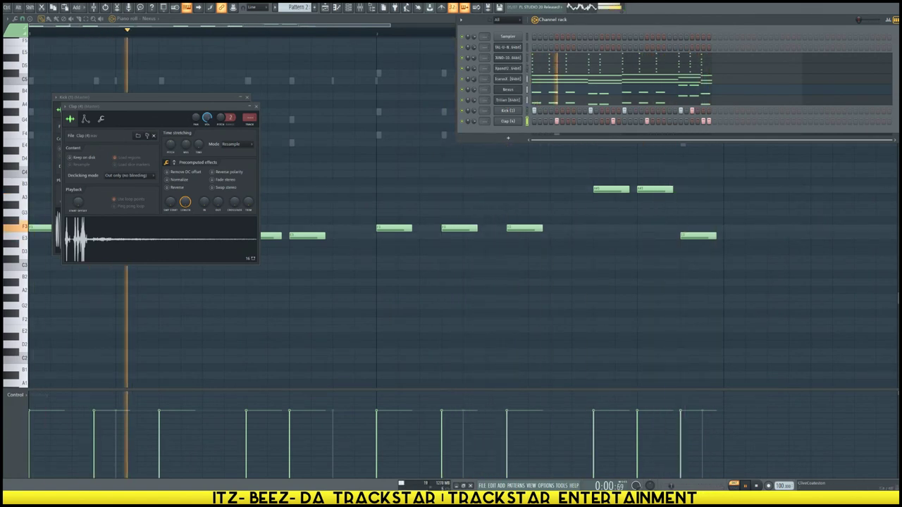
Show the browser again, swap the expanded Claps folder for the Snares folder and stop playback.
{"action": "key", "text": "alt+F8"}
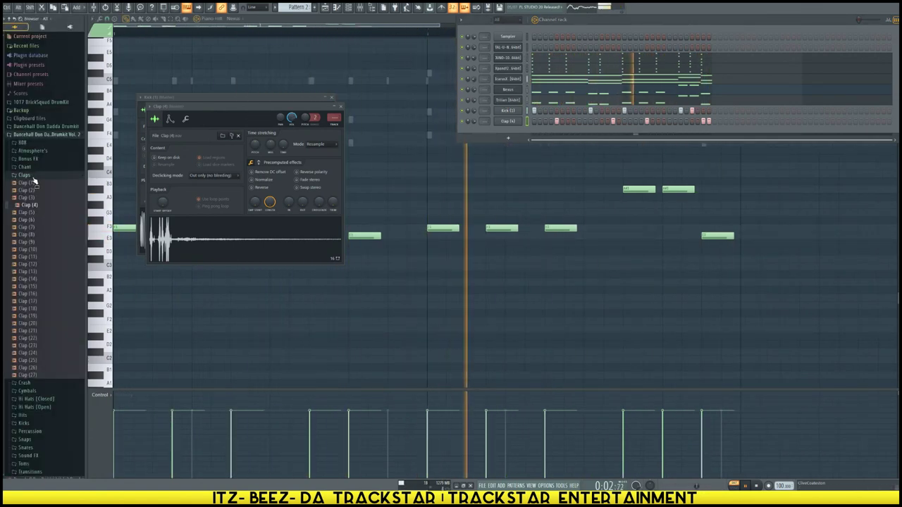
{"action": "left_click", "coordinate": [32, 176]}
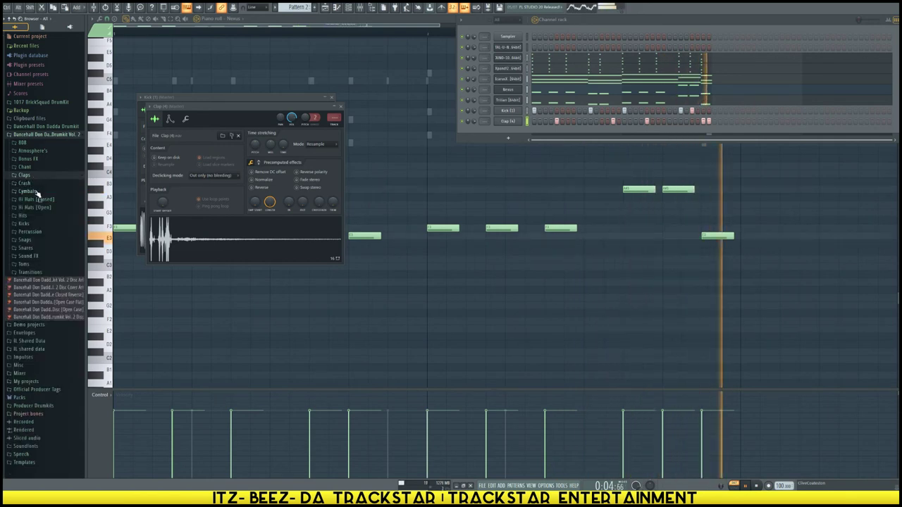
{"action": "left_click", "coordinate": [33, 248]}
{"action": "key", "text": "space"}
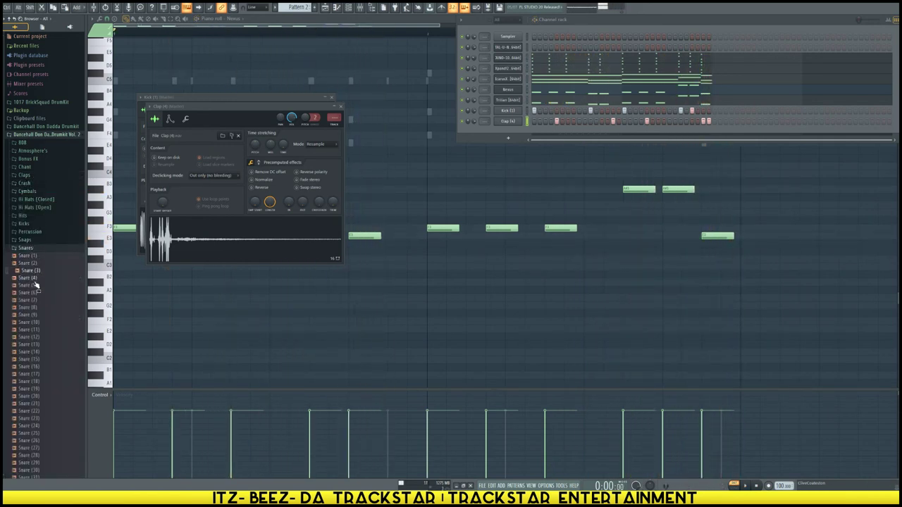
Audition snare samples, open Snare (26) in a new channel and program its syncopated hits across all 32 steps.
{"action": "left_click", "coordinate": [47, 367]}
{"action": "left_click", "coordinate": [41, 411]}
{"action": "left_click", "coordinate": [40, 426]}
{"action": "left_click", "coordinate": [39, 433]}
{"action": "left_click", "coordinate": [34, 441]}
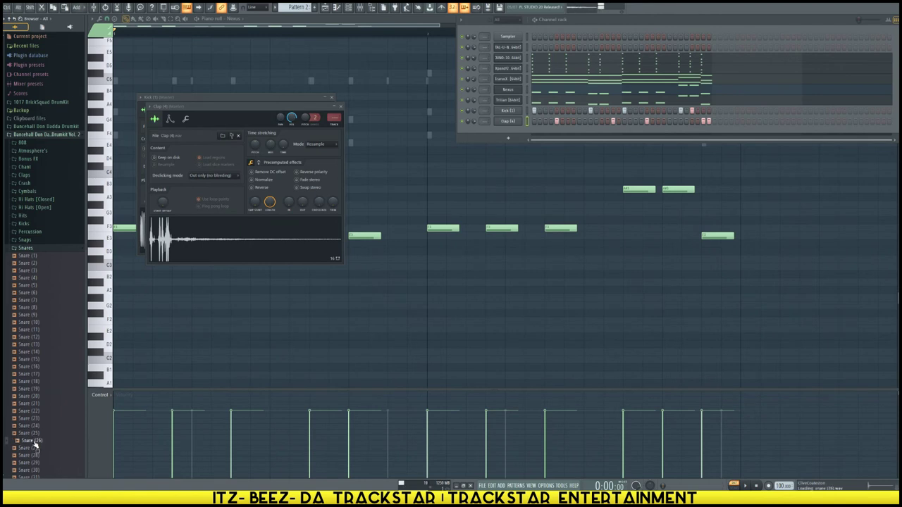
{"action": "right_click", "coordinate": [36, 441]}
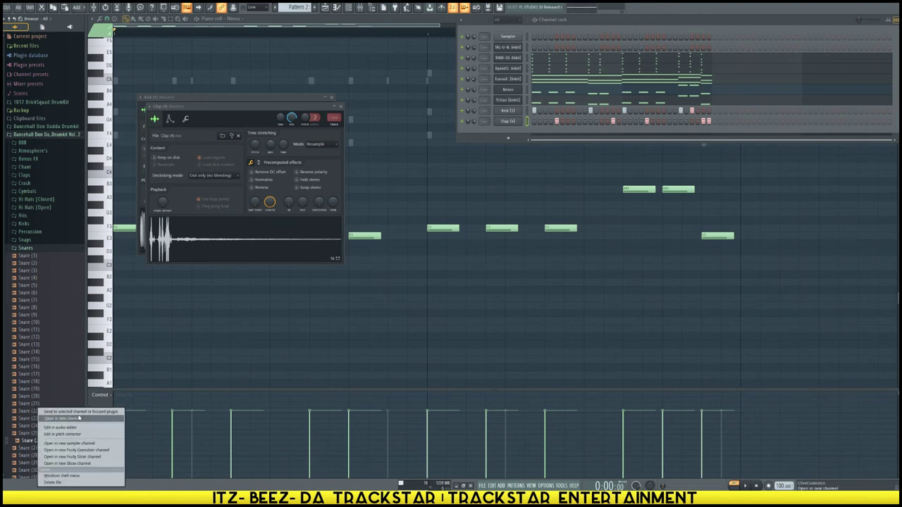
{"action": "left_click", "coordinate": [63, 419]}
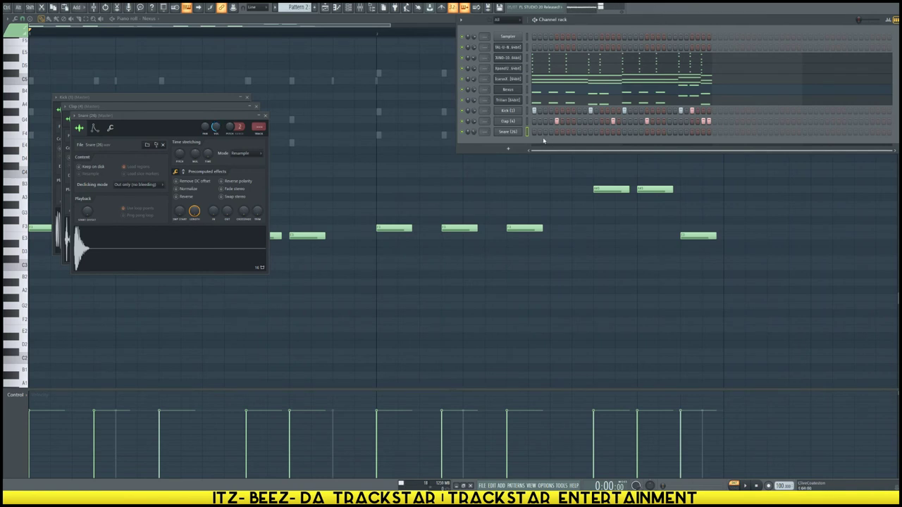
{"action": "key", "text": "space"}
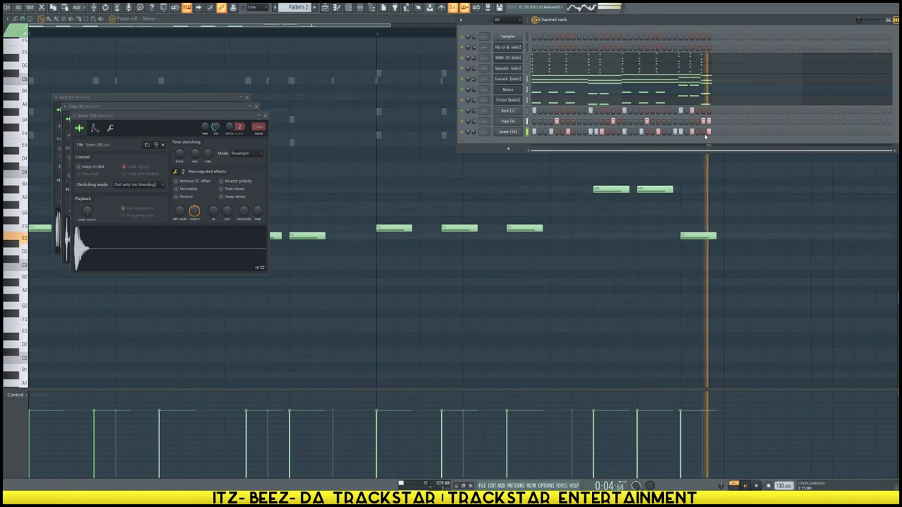
Open Hi Hat [Closed] (6) in a new channel and place its hits on steps 8, 9, 23, 24, 25 and 31.
{"action": "key", "text": "alt+F8"}
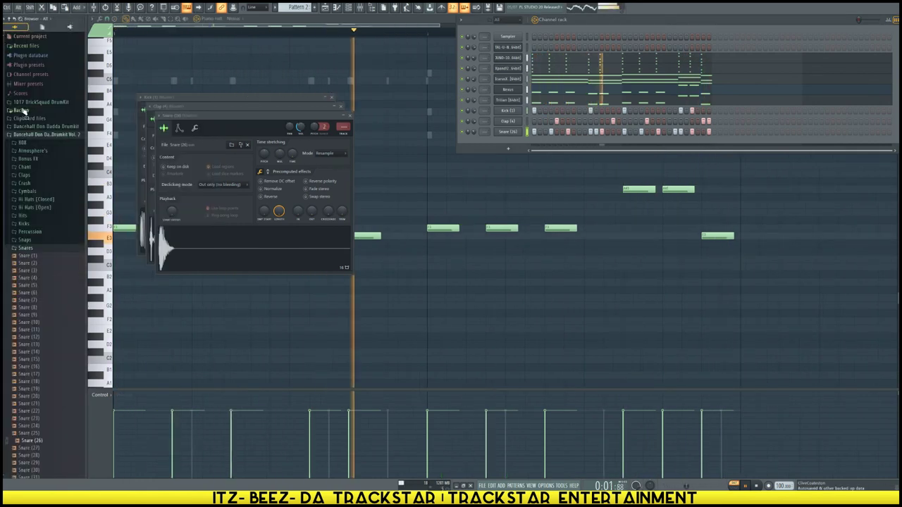
{"action": "left_click", "coordinate": [35, 200]}
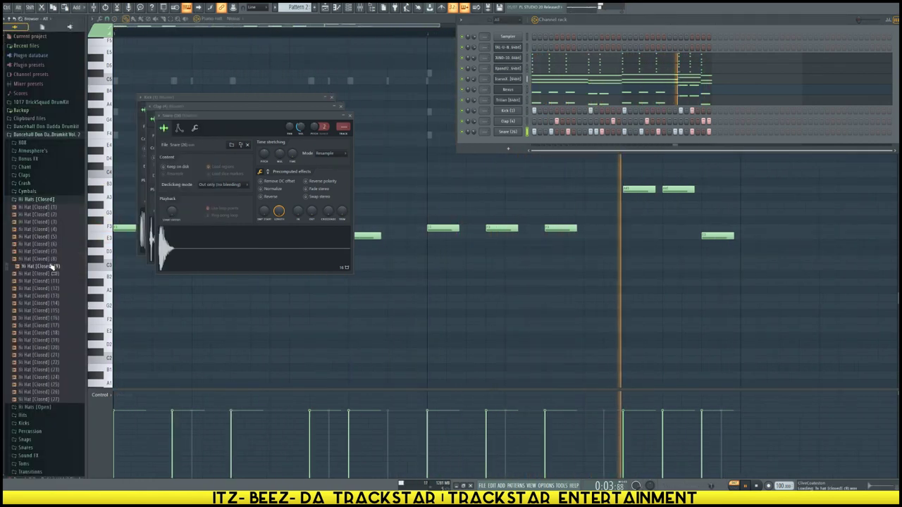
{"action": "right_click", "coordinate": [44, 244]}
{"action": "left_click", "coordinate": [78, 252]}
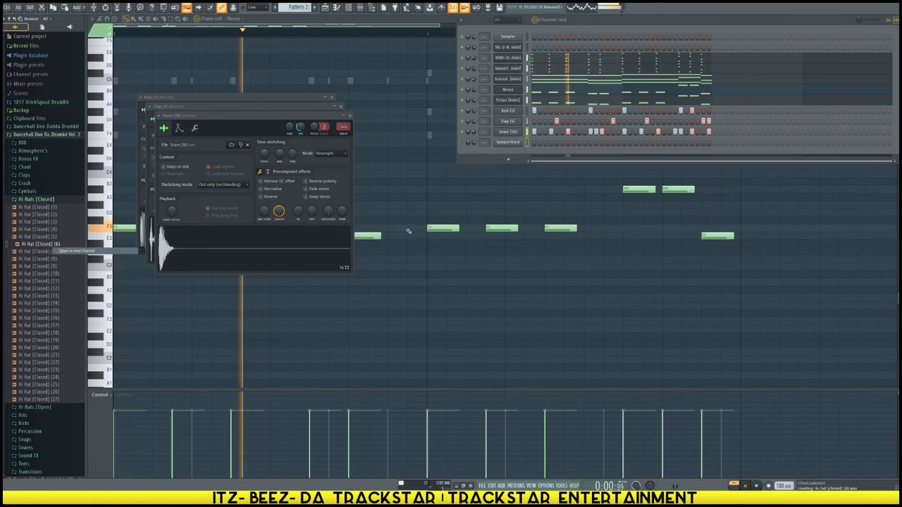
{"action": "left_click_drag", "start_coordinate": [572, 144], "coordinate": [579, 144]}
{"action": "left_click_drag", "start_coordinate": [658, 143], "coordinate": [670, 143]}
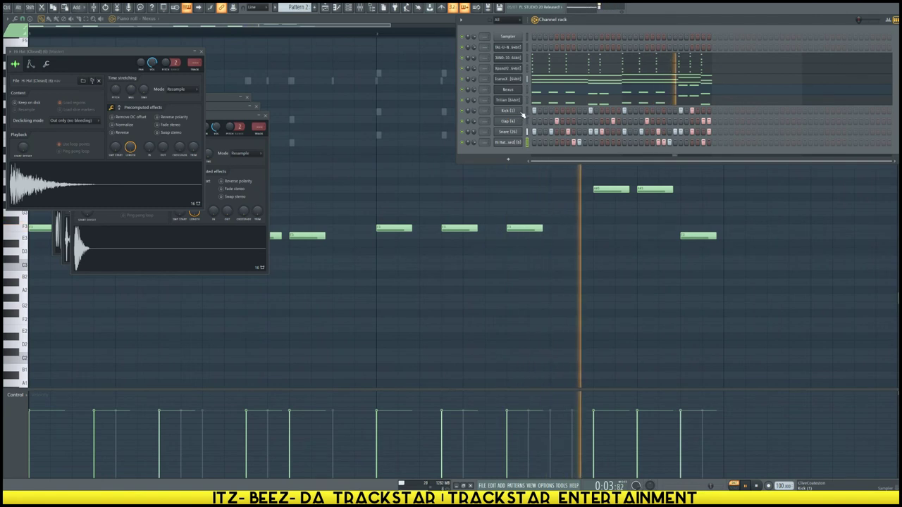
{"action": "key", "text": "space"}
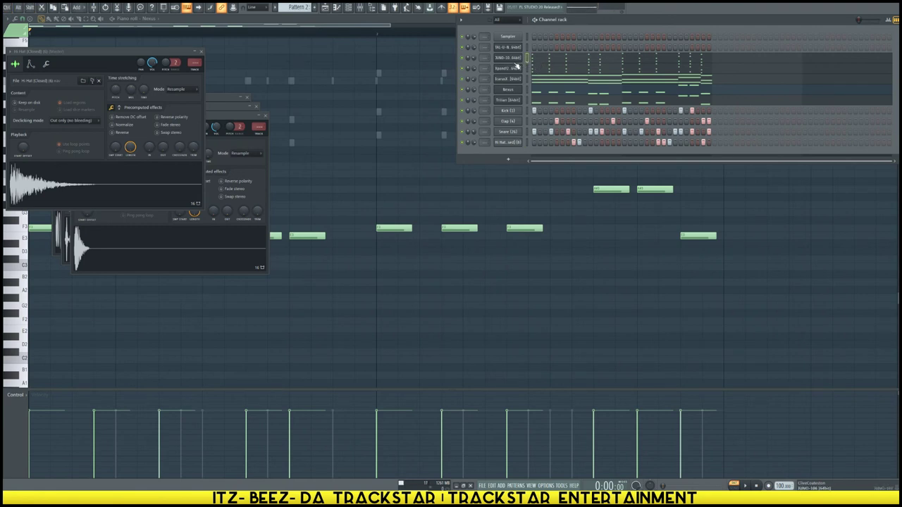
Add another AIR Music Xpand!2 instrument as a new channel at the end of the channel rack.
{"action": "left_click", "coordinate": [514, 166]}
{"action": "right_click", "coordinate": [515, 167]}
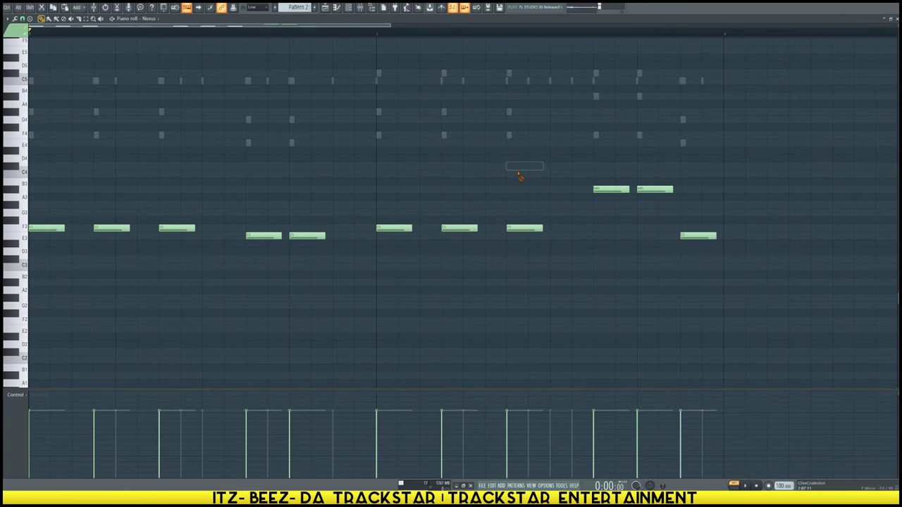
{"action": "left_click", "coordinate": [350, 7]}
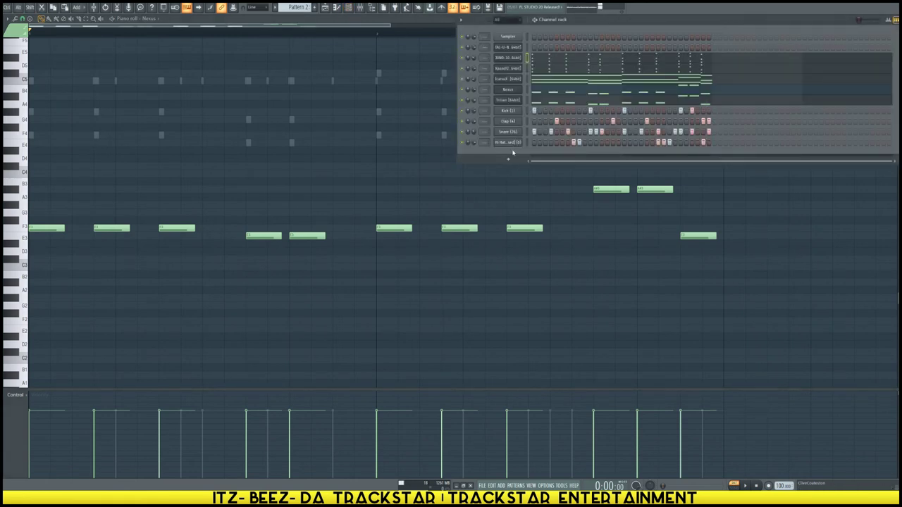
{"action": "left_click", "coordinate": [508, 160]}
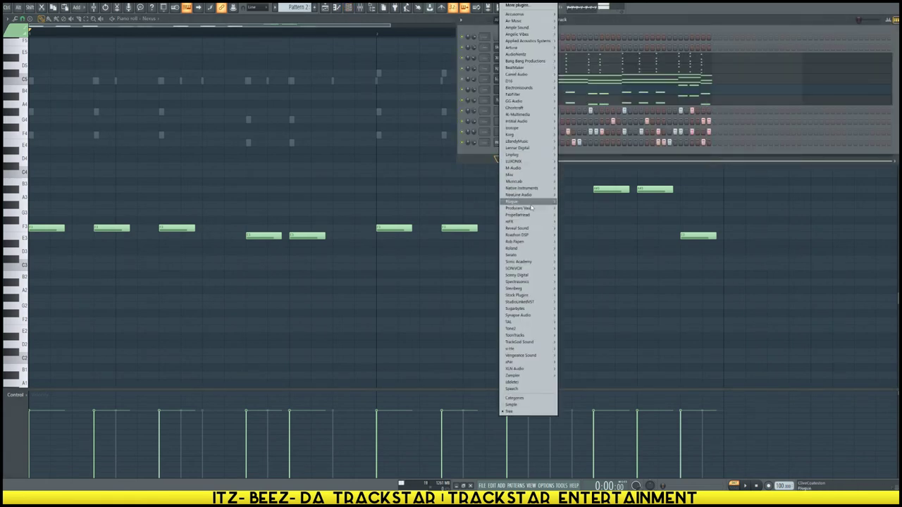
{"action": "mouse_move", "coordinate": [543, 21]}
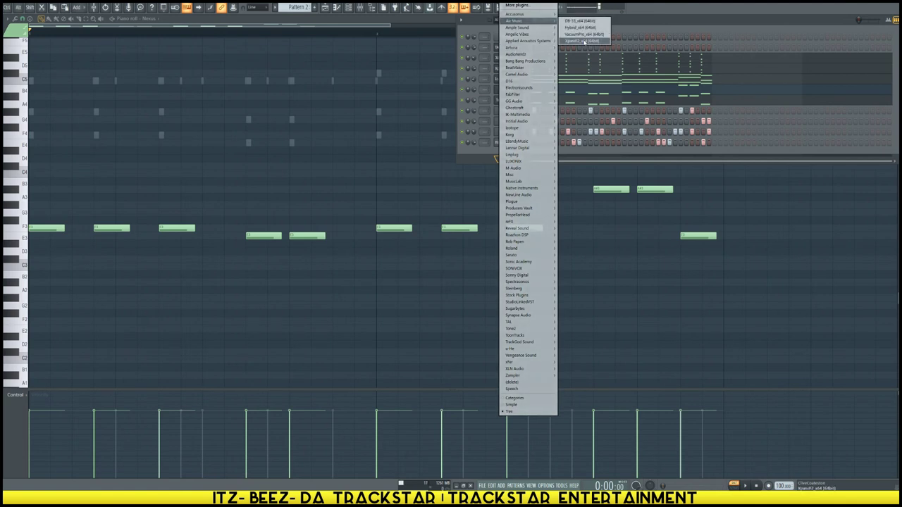
{"action": "left_click", "coordinate": [582, 41]}
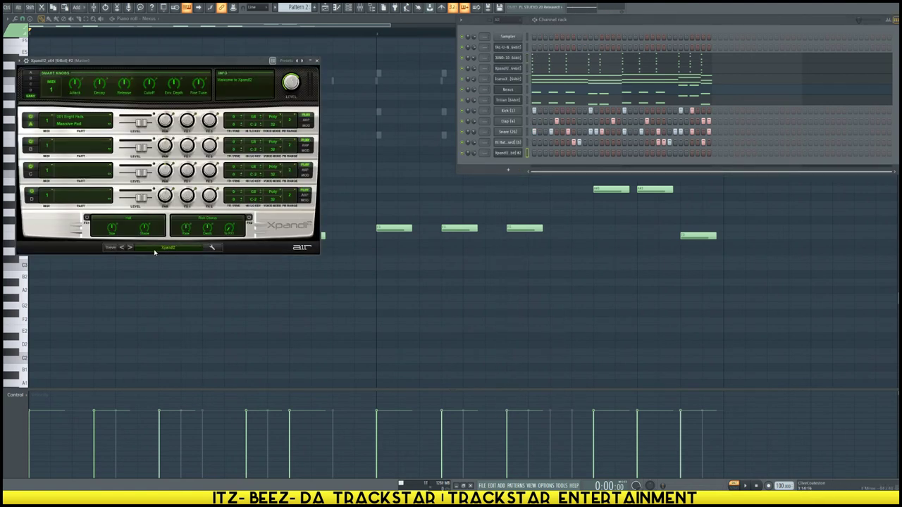
Load the user preset Iphone Kalimbraphone in the new Xpand!2.
{"action": "left_click", "coordinate": [158, 249]}
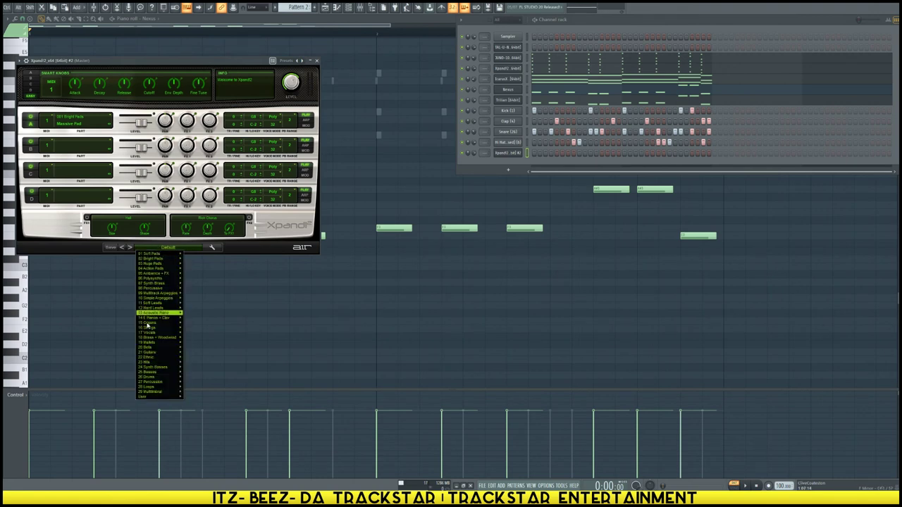
{"action": "mouse_move", "coordinate": [155, 398]}
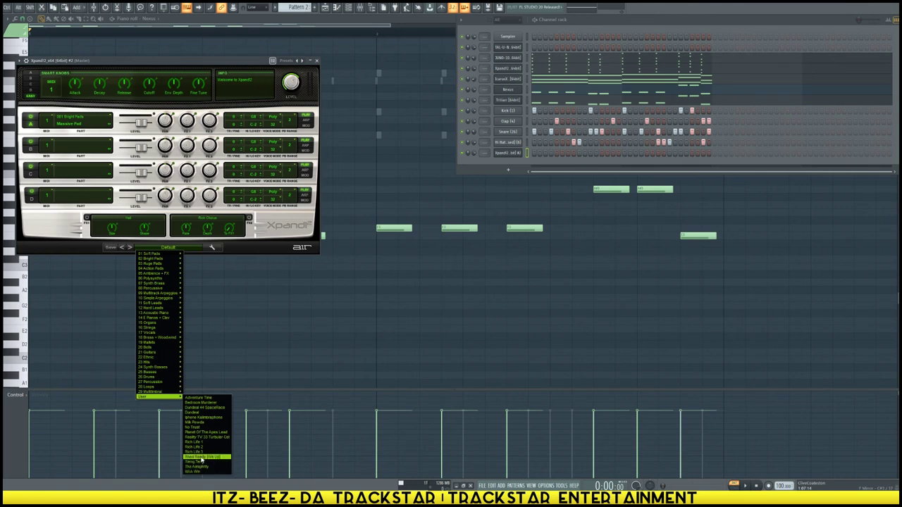
{"action": "left_click", "coordinate": [206, 418]}
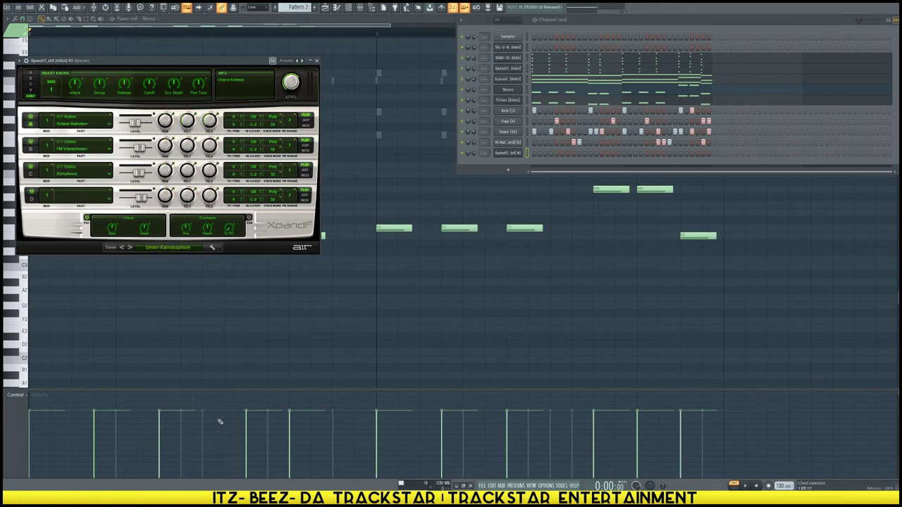
Copy the staccato chord notes into the new Xpand!2 channel, shift them by an octave and listen to the full pattern.
{"action": "left_click", "coordinate": [526, 47]}
{"action": "left_click", "coordinate": [525, 152]}
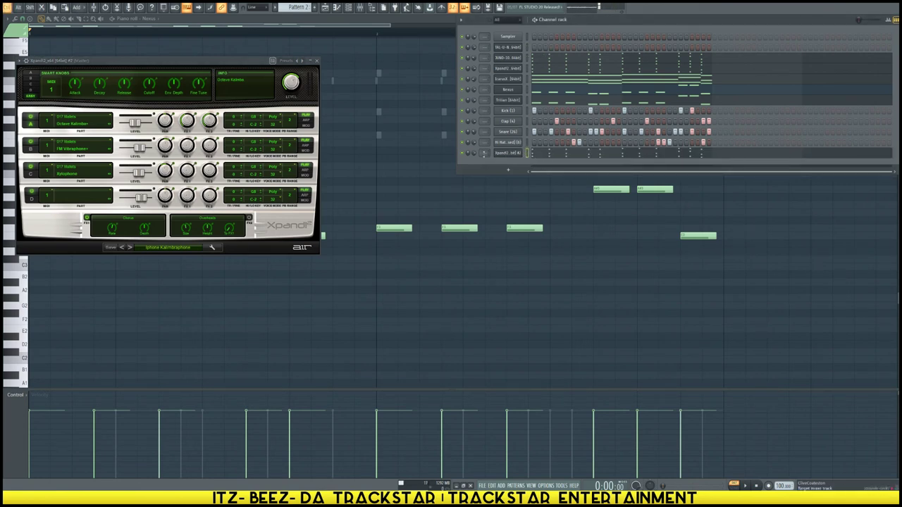
{"action": "key", "text": "space"}
{"action": "key", "text": "F7"}
{"action": "key", "text": "ctrl+Down"}
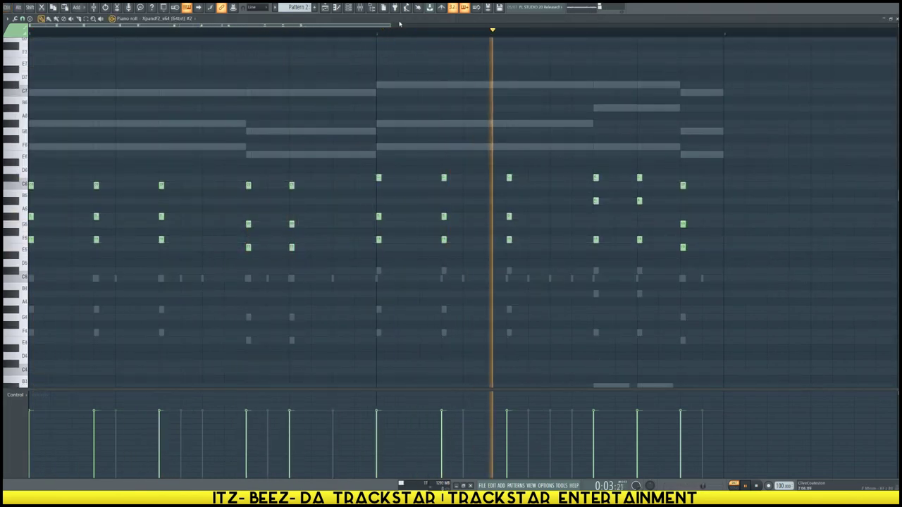
{"action": "left_click", "coordinate": [360, 8]}
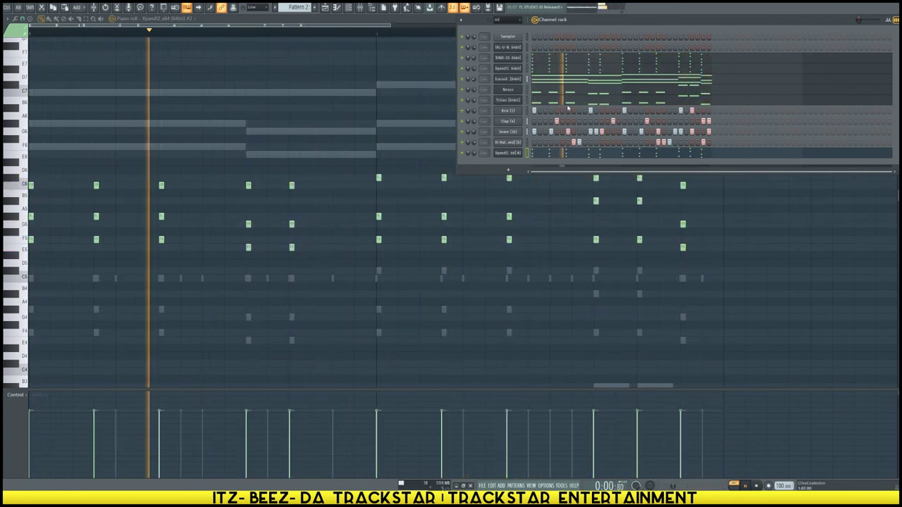
{"action": "key", "text": "space"}
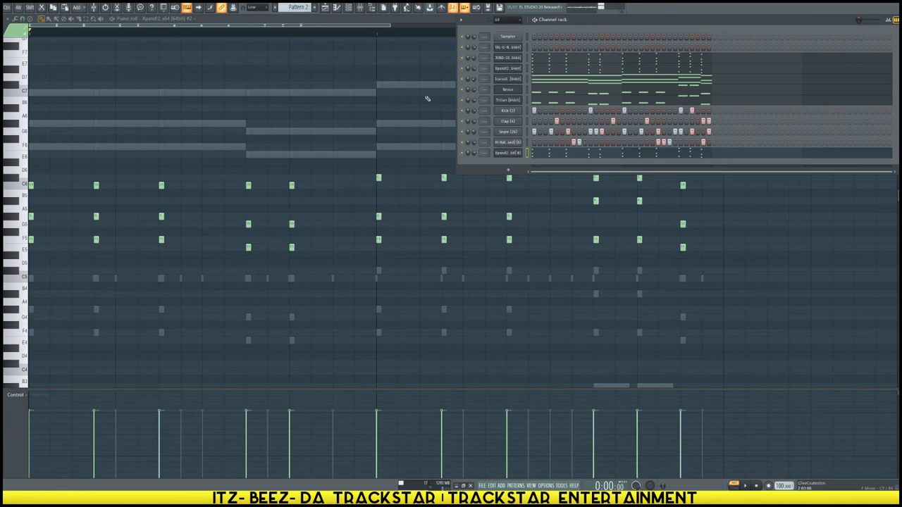
Examine the first bar's chord spacing in the new Xpand!2 piano roll by extending a time selection chord by chord to bar 2, and deselect it.
{"action": "key", "text": "F6"}
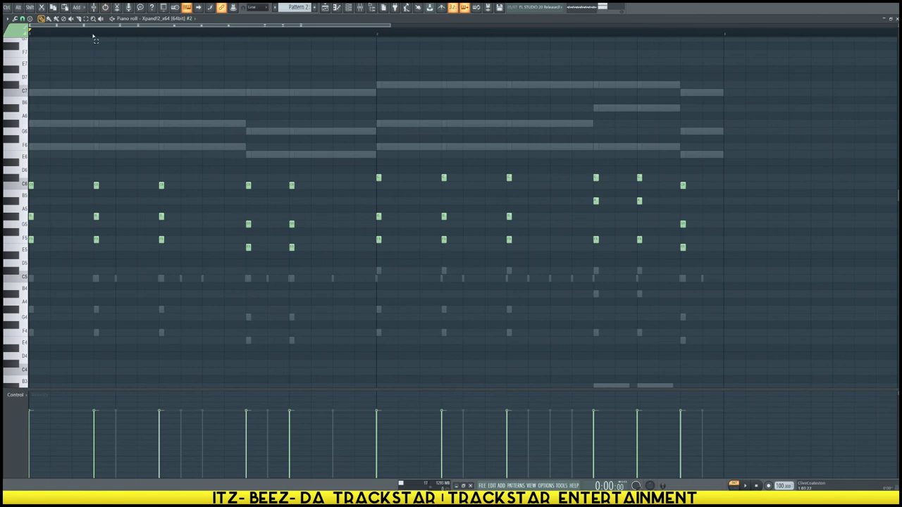
{"action": "left_click_drag", "start_coordinate": [94, 35], "coordinate": [29, 33]}
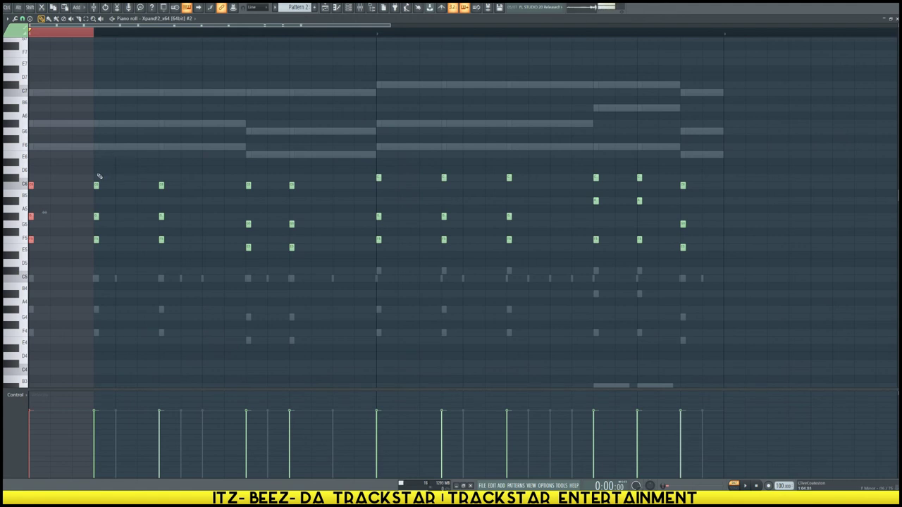
{"action": "left_click", "coordinate": [156, 32], "text": "shift"}
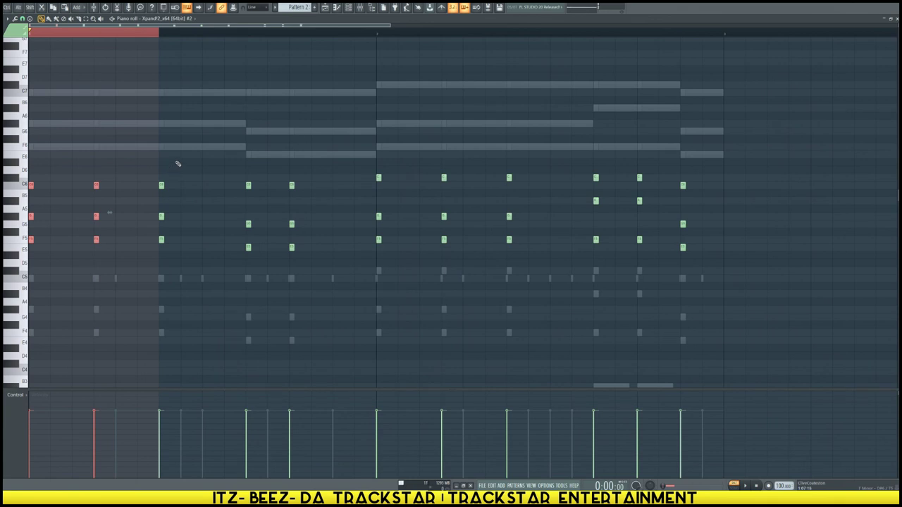
{"action": "left_click", "coordinate": [246, 32], "text": "shift"}
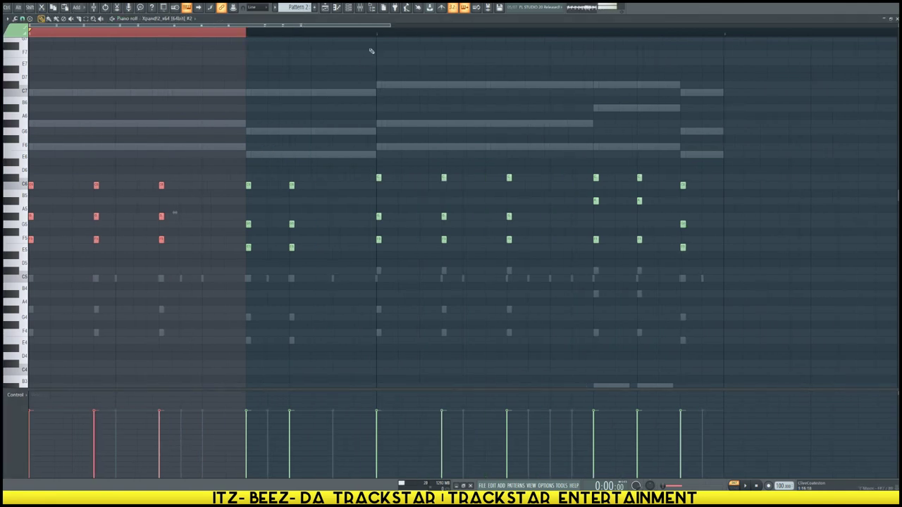
{"action": "left_click", "coordinate": [377, 34]}
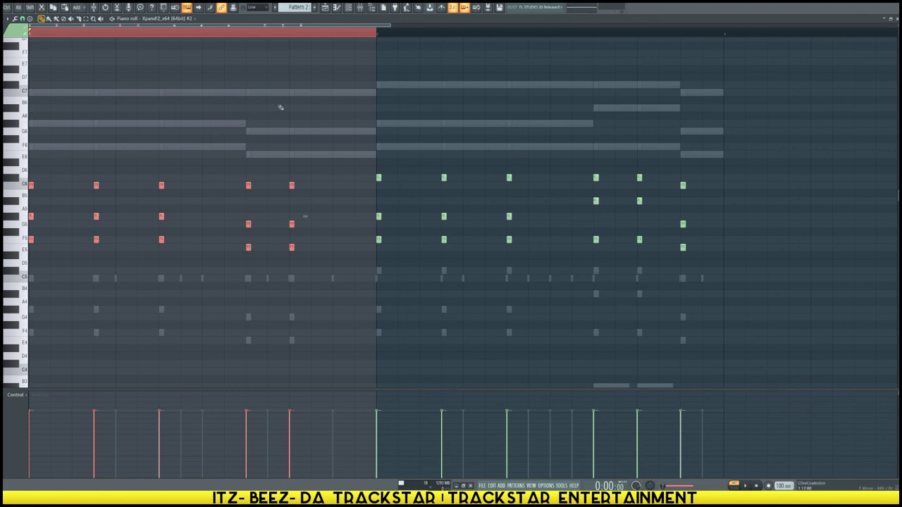
{"action": "scroll", "coordinate": [298, 173], "scroll_direction": "up", "scroll_amount": 5}
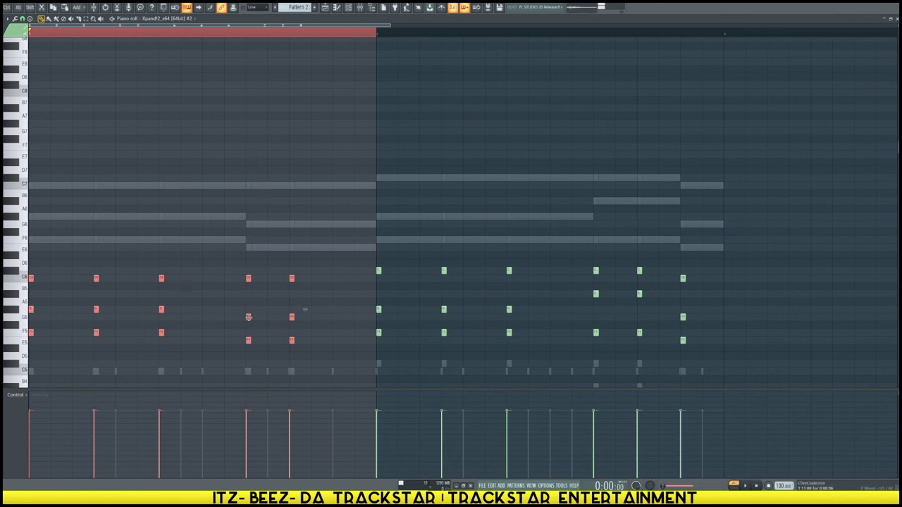
{"action": "scroll", "coordinate": [349, 161], "scroll_direction": "up", "scroll_amount": 5}
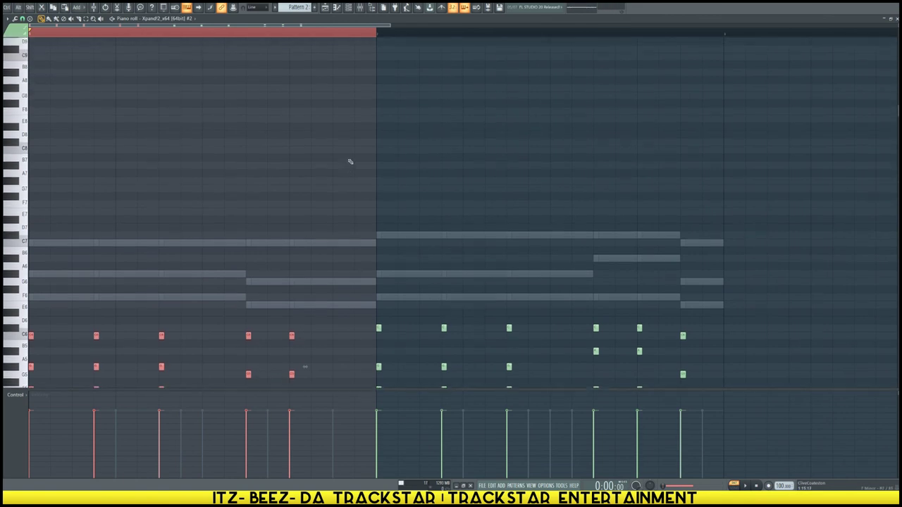
{"action": "key", "text": "F6"}
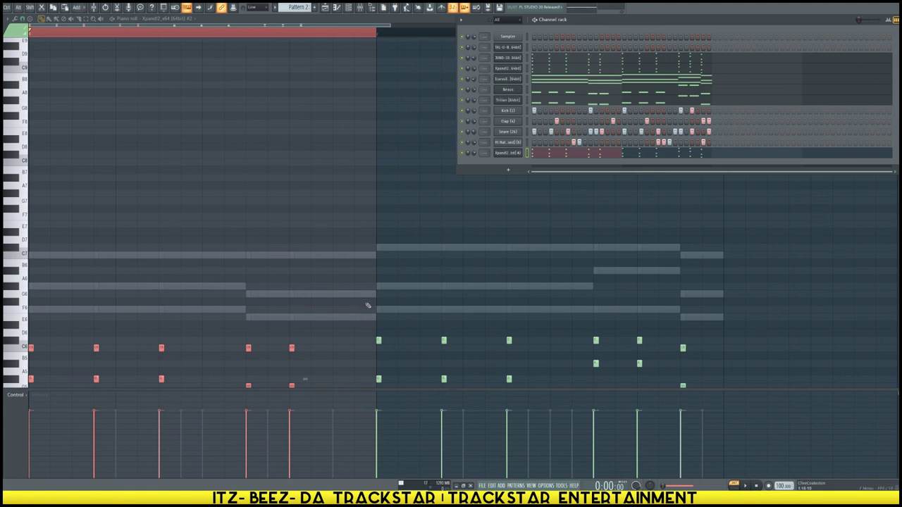
{"action": "key", "text": "F6"}
{"action": "key", "text": "ctrl+d"}
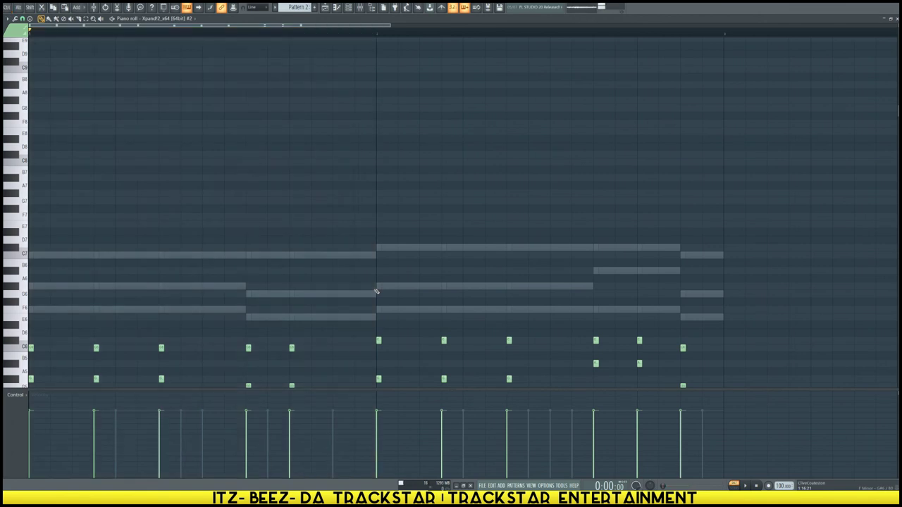
Bring the channel rack back up and play Pattern 2 with the new Xpand!2 layer.
{"action": "scroll", "coordinate": [377, 291], "scroll_direction": "down", "scroll_amount": 5}
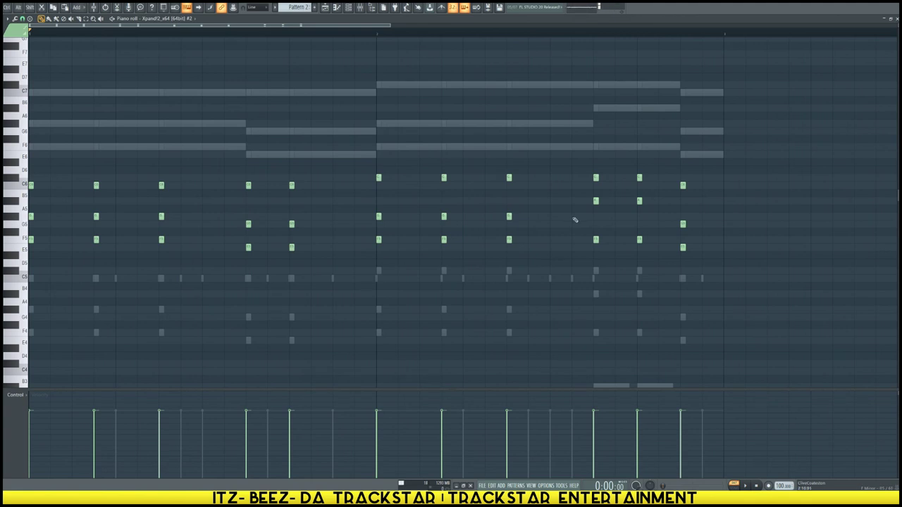
{"action": "left_click", "coordinate": [348, 9]}
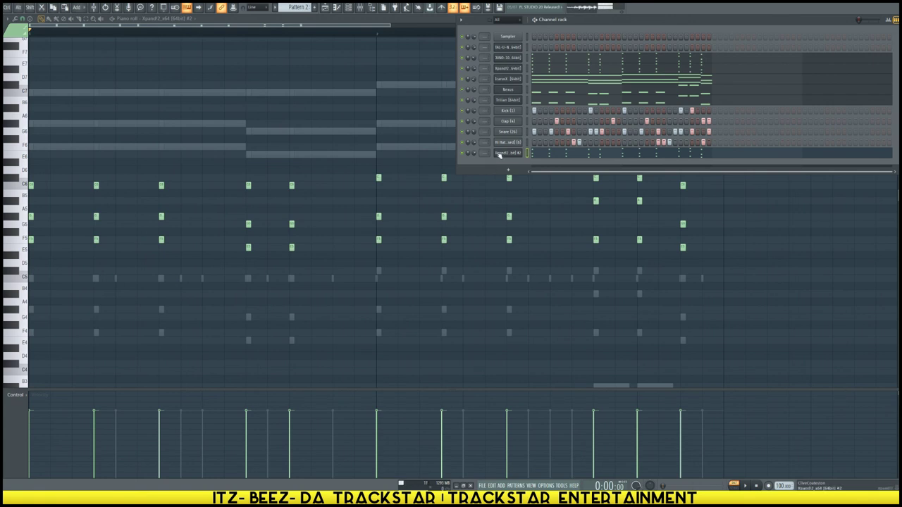
{"action": "key", "text": "space"}
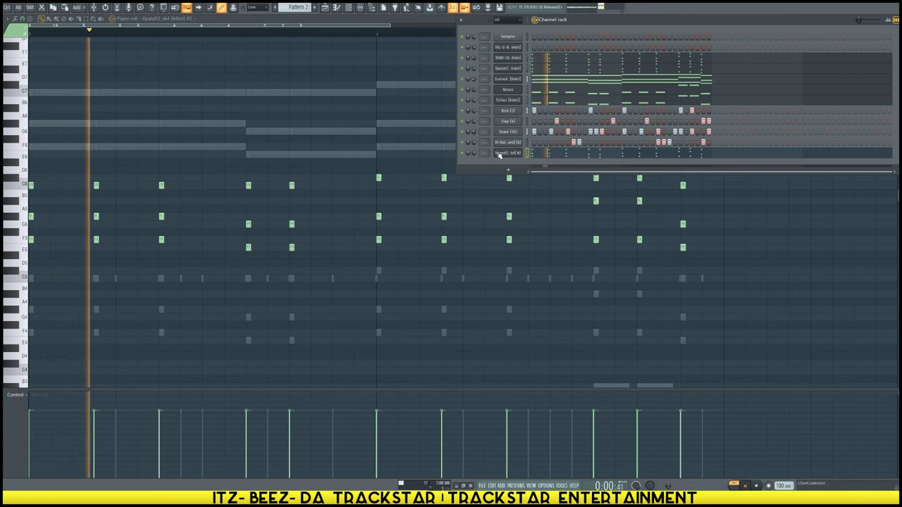